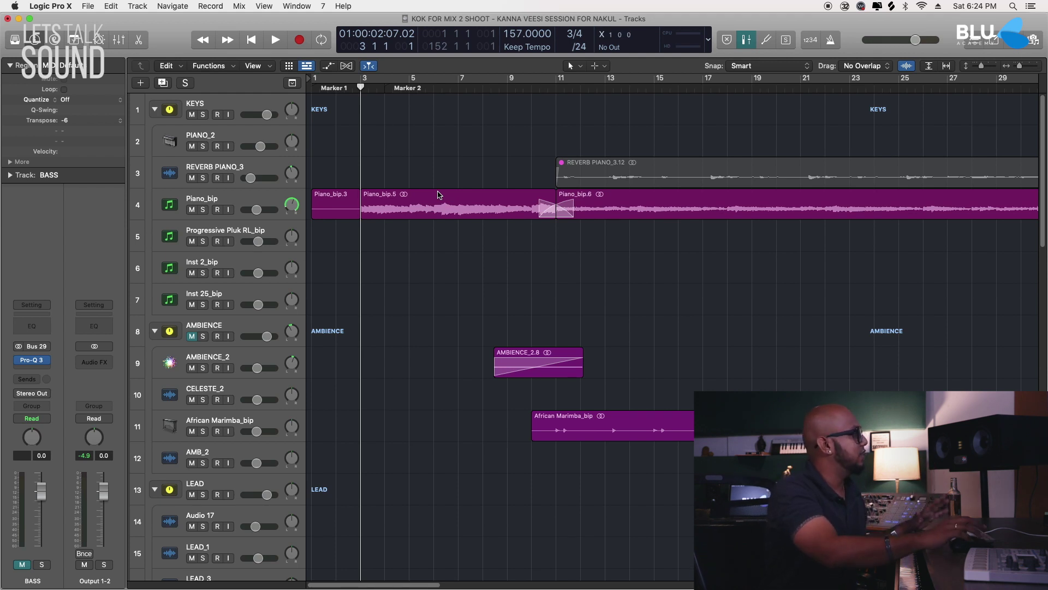
Step: Solo the Piano_bip track, play its opening from bar 3, stop playback and turn the solo off
key(s)
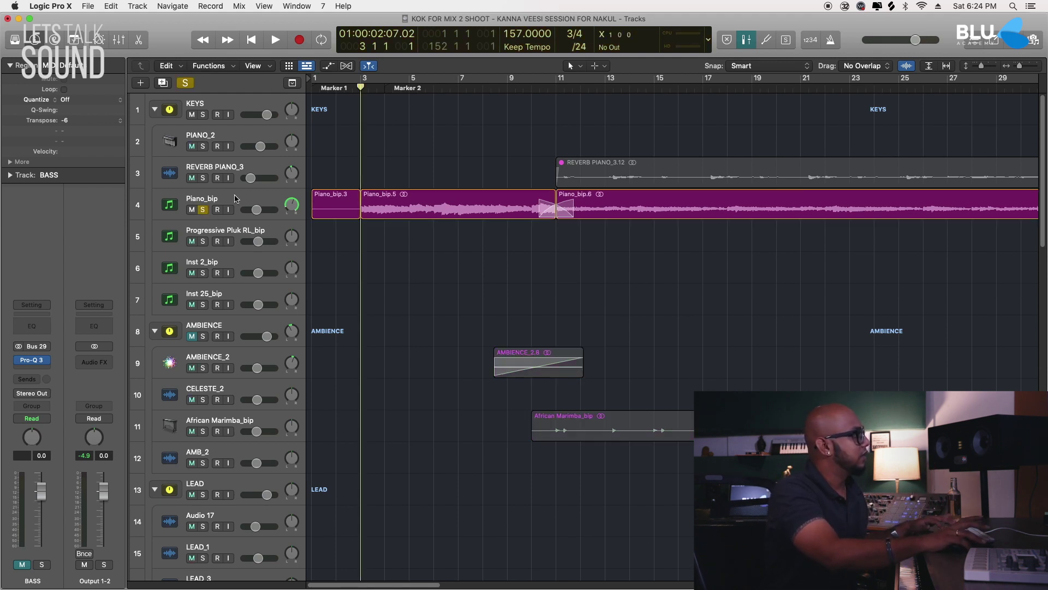
click(236, 199)
key(space)
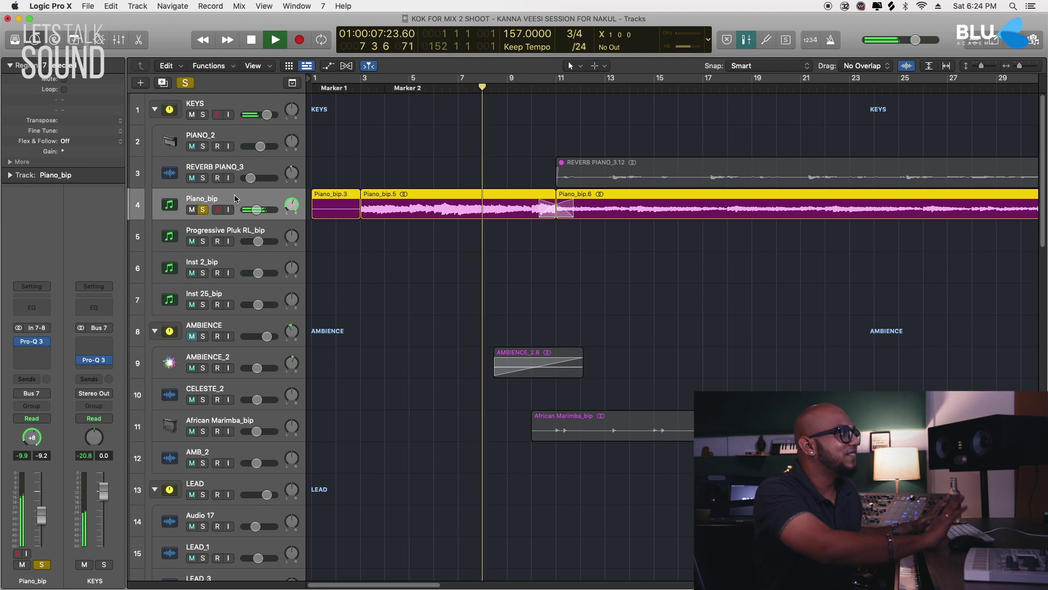
key(space)
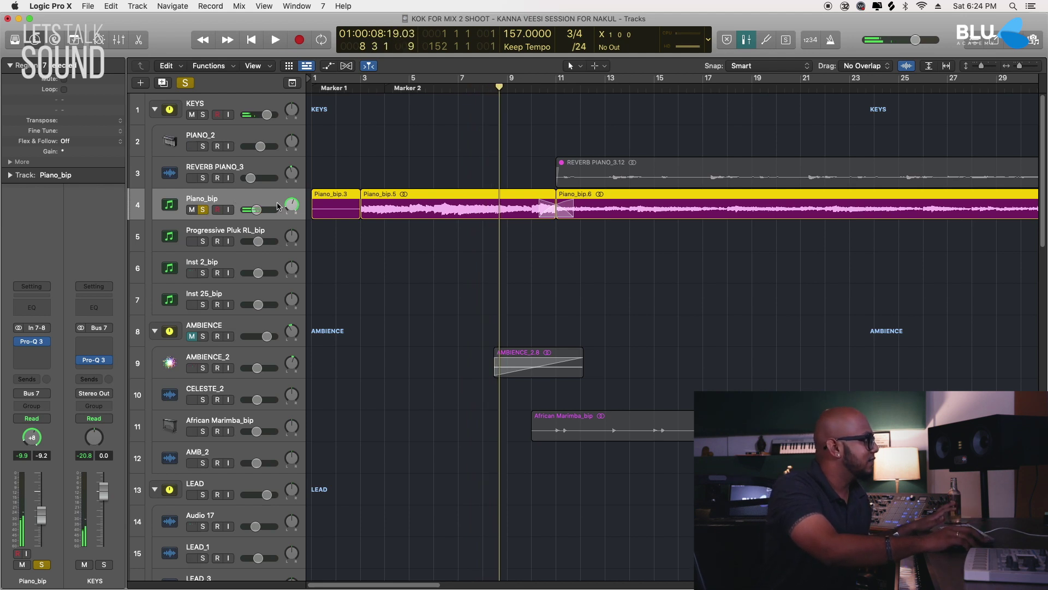
click(207, 212)
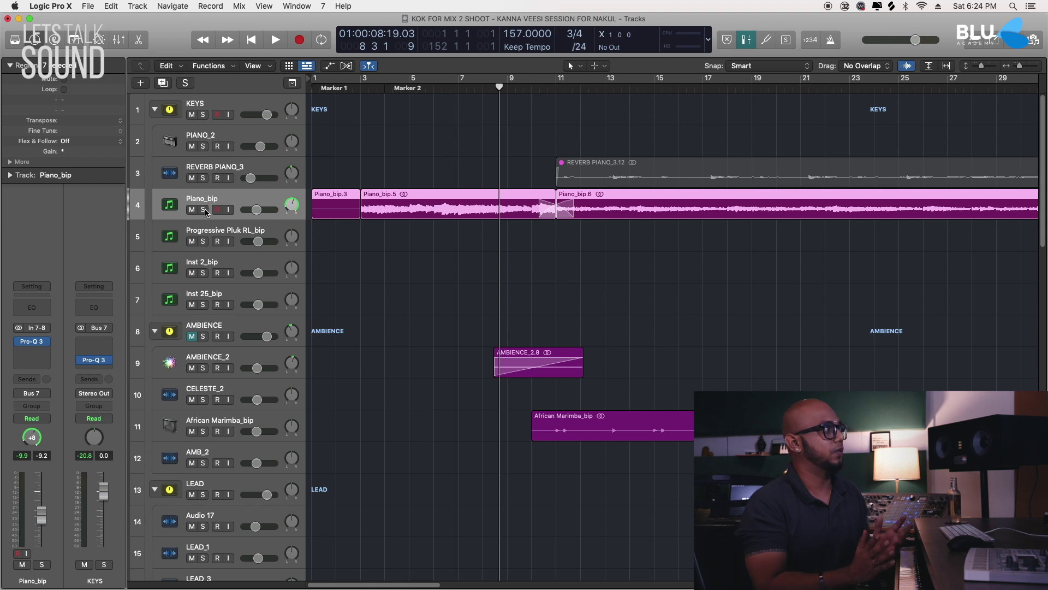
Step: Return the playhead to bar 3 and play the intro with no track soloed, stopping at about bar 15
key(comma)
key(comma)
key(comma)
key(comma)
key(period)
key(period)
key(period)
key(comma)
key(comma)
key(comma)
key(comma)
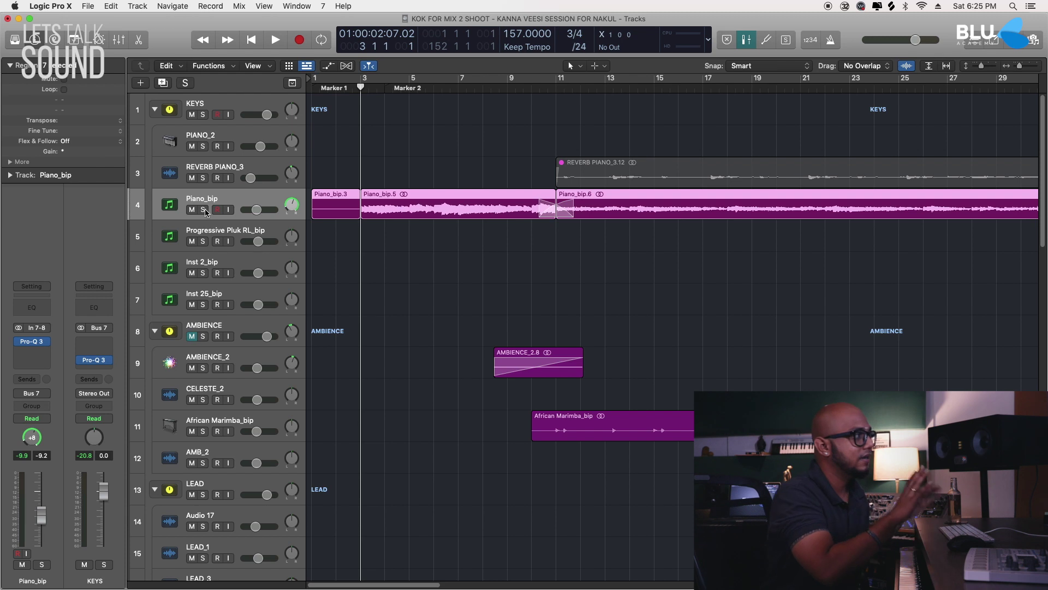
key(space)
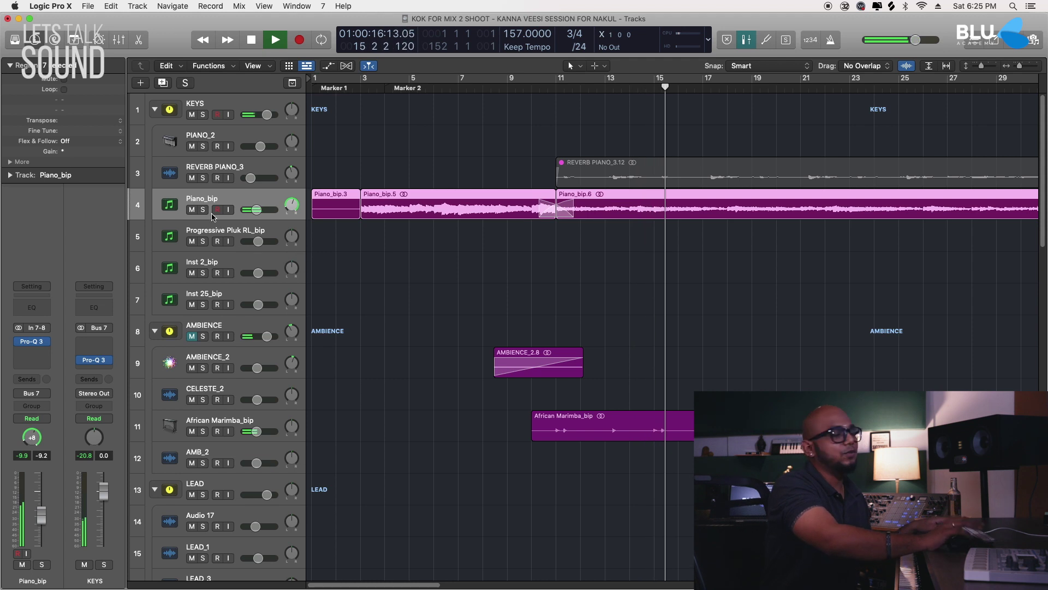
key(space)
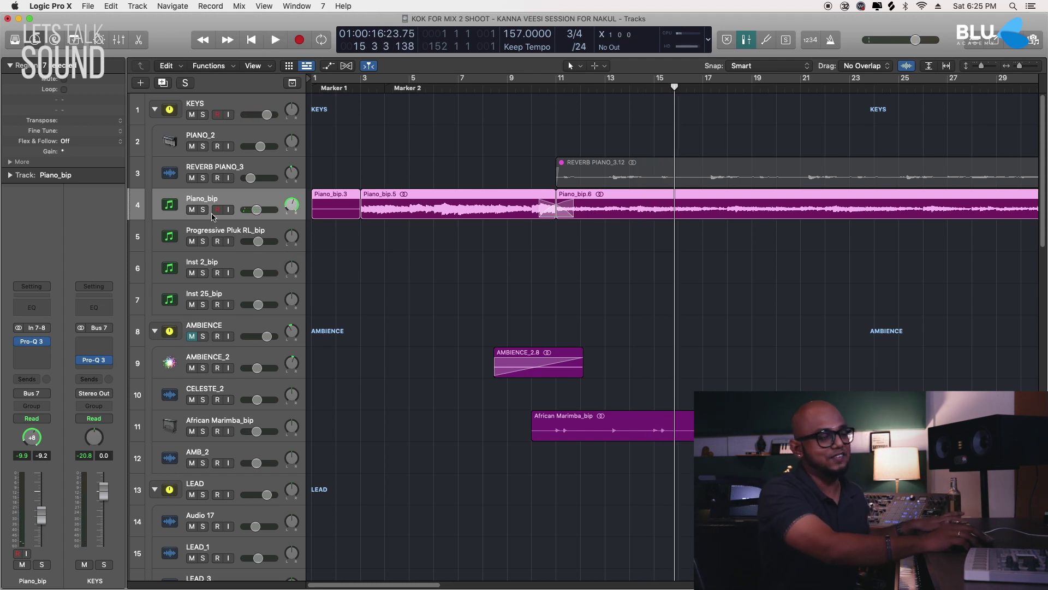
Step: Solo the Piano_bip track and start playback from bar 3
click(378, 120)
scroll(346, 319, down, 2)
scroll(370, 309, down, 3)
scroll(382, 219, up, 2)
key(s)
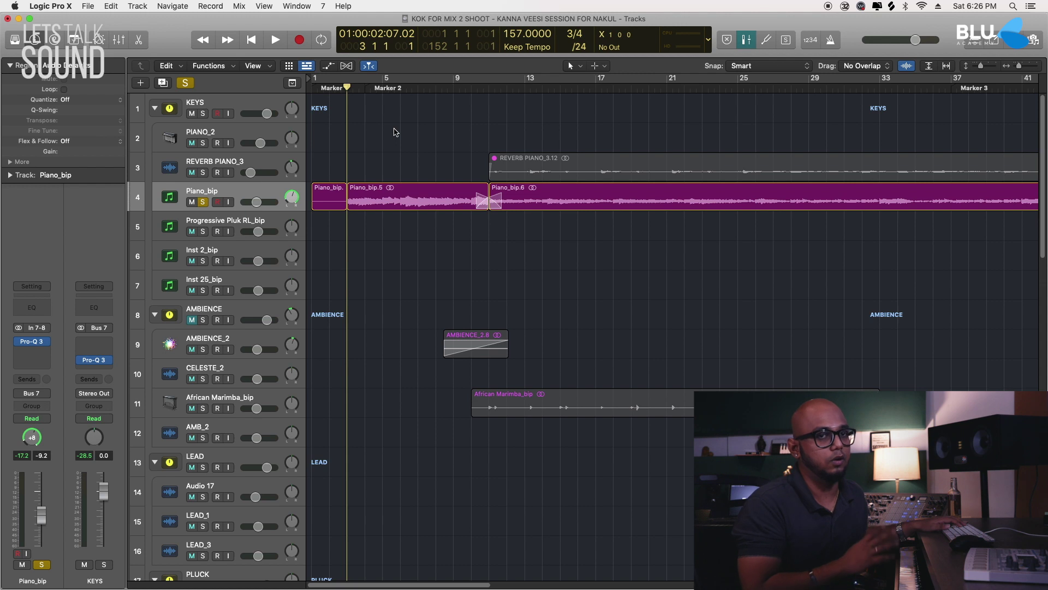
key(space)
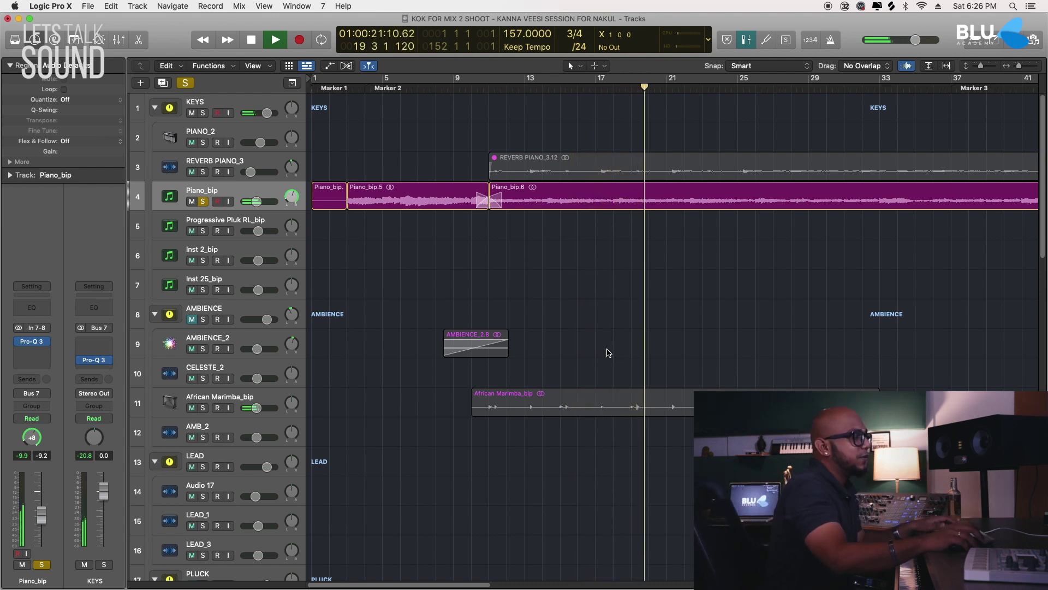
Step: During playback, add vocal tracks 64 and 63 to the solo alongside Piano_bip
scroll(608, 353, down, 1)
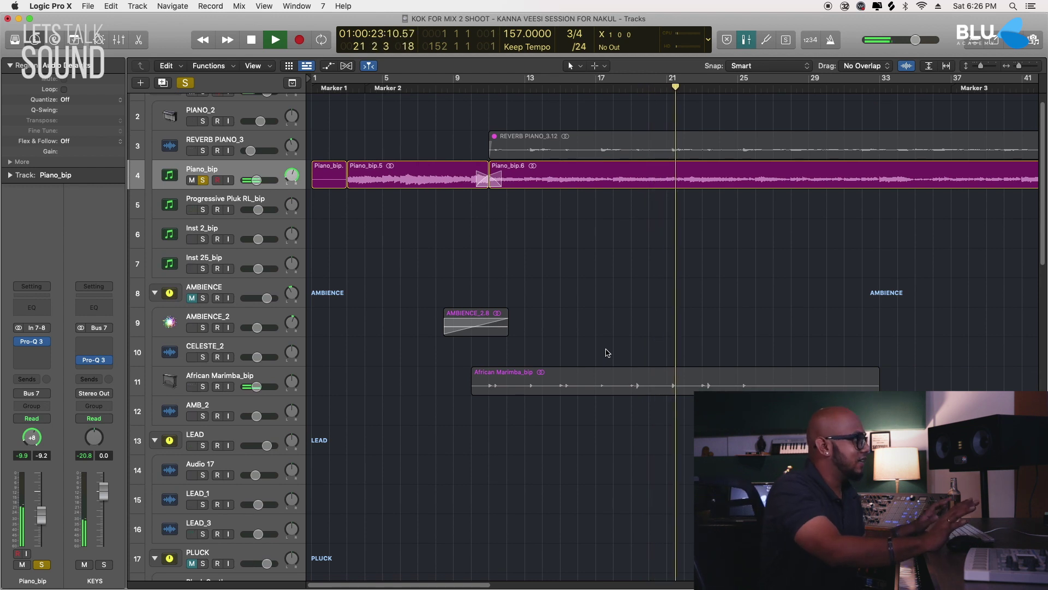
scroll(608, 353, down, 3)
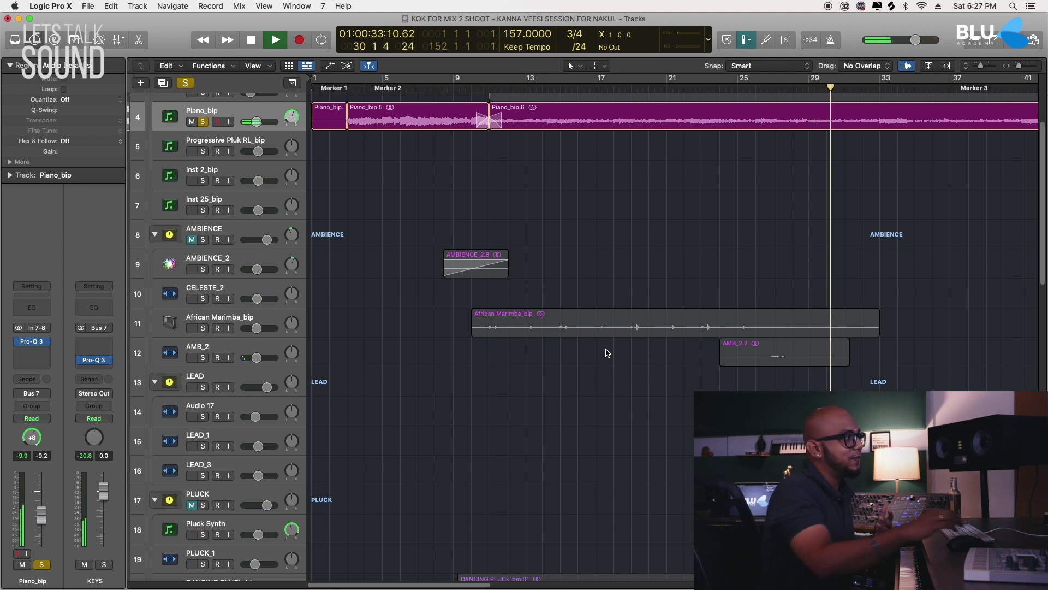
scroll(686, 306, down, 10)
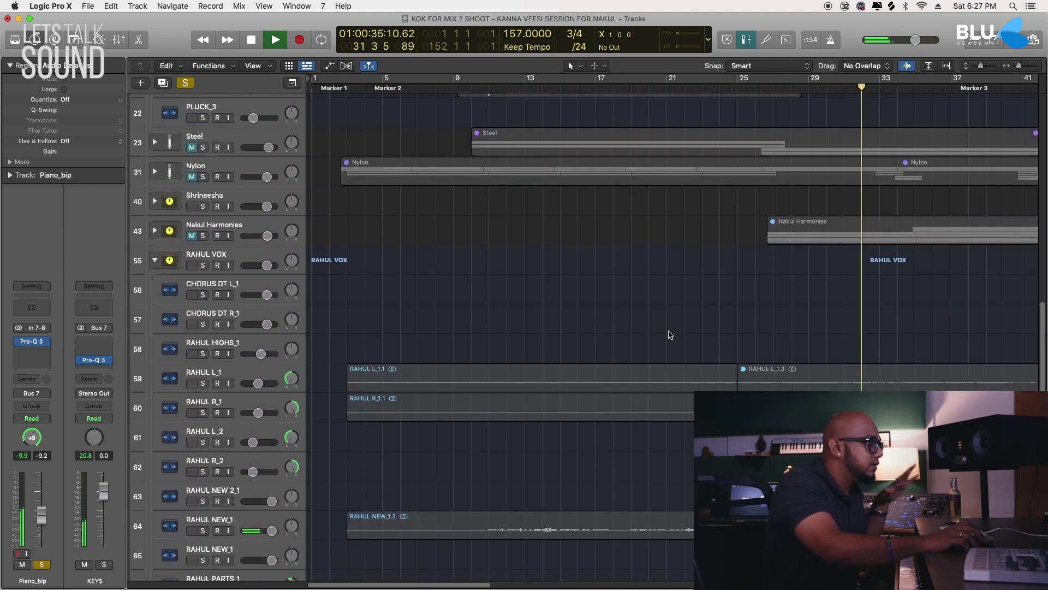
scroll(669, 334, down, 6)
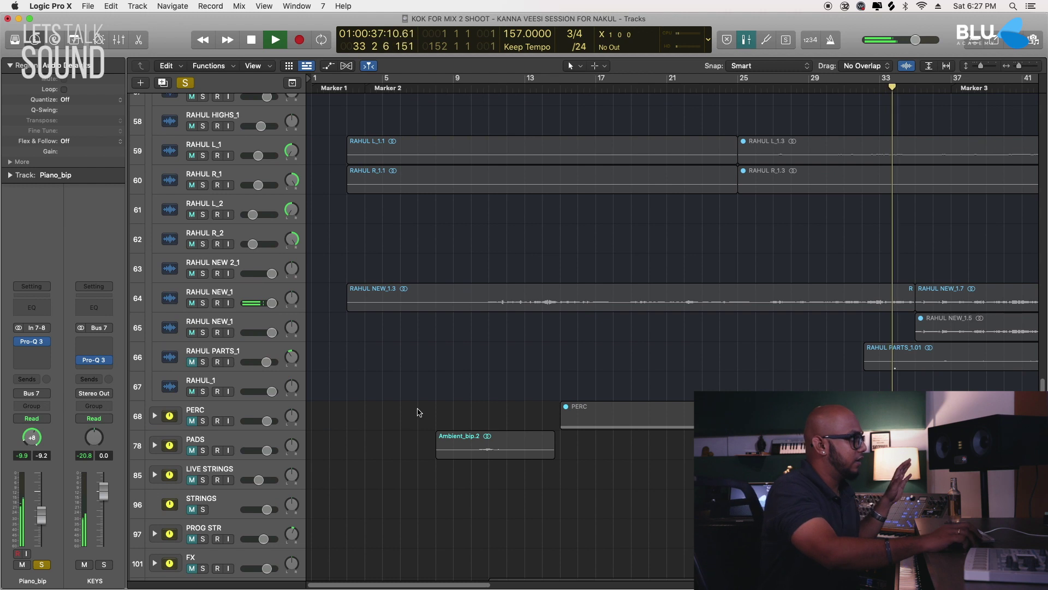
click(203, 305)
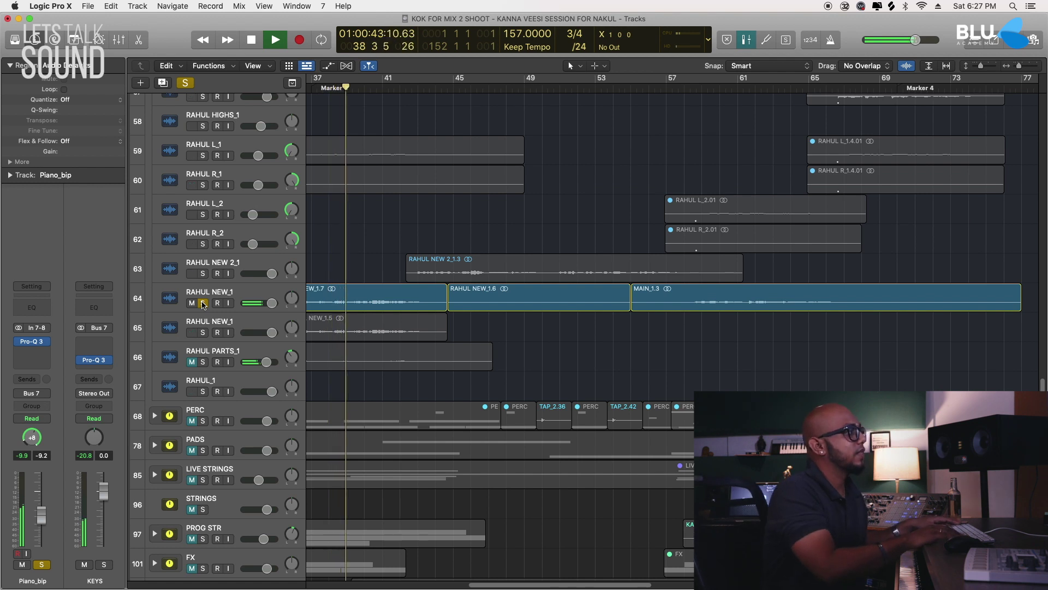
key(super+Left)
key(shift+Up)
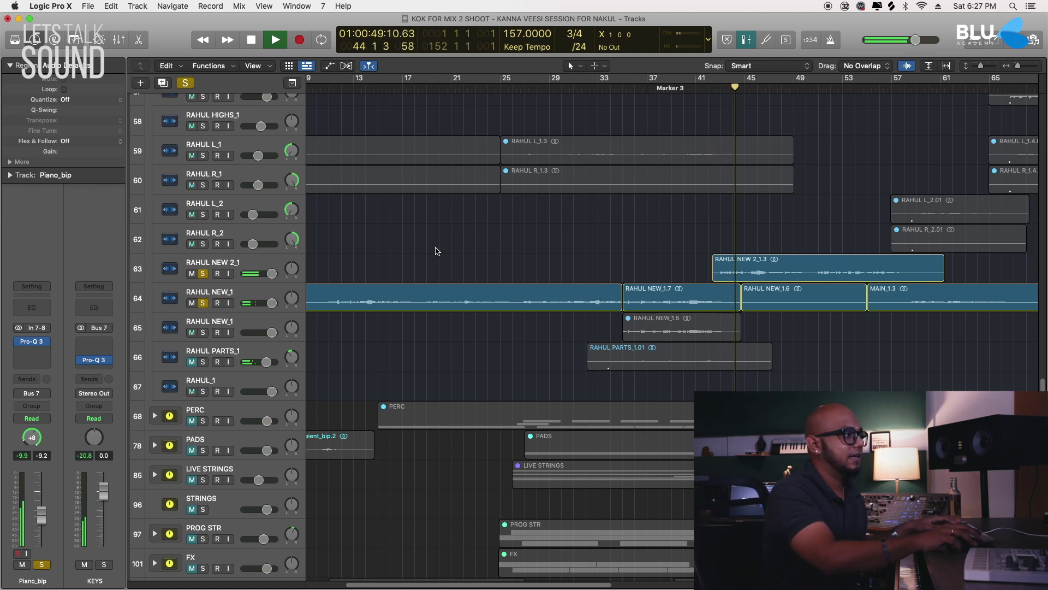
Step: Stop playback and return the playhead to the start of the project at bar 1
scroll(437, 251, up, 5)
key(super+Left)
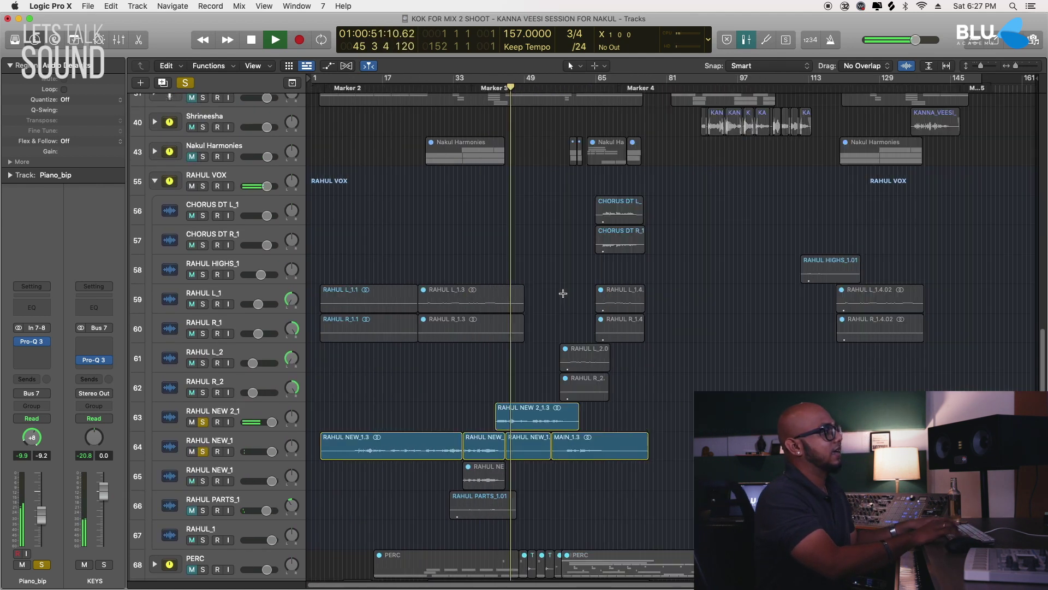
key(super+Up)
scroll(537, 314, up, 4)
scroll(539, 316, up, 8)
key(super+Right)
key(super+Down)
key(space)
key(Return)
key(super+Right)
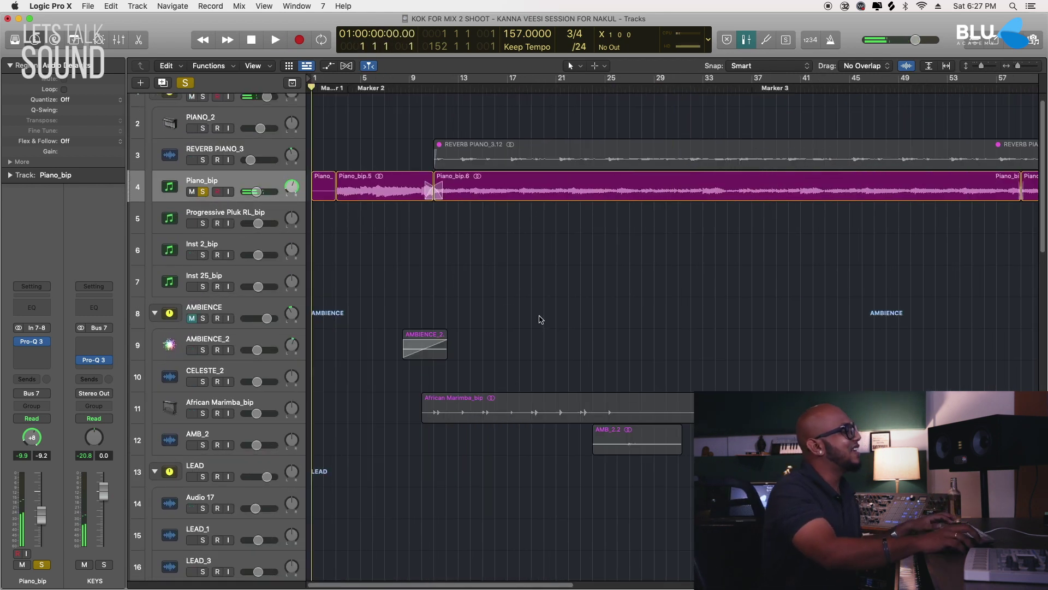
Step: Look through the arrangement from the KEYS, AMBIENCE and PLUCK groups down to the vocals, PERC, PADS and FX tracks
scroll(539, 319, down, 5)
scroll(542, 317, down, 6)
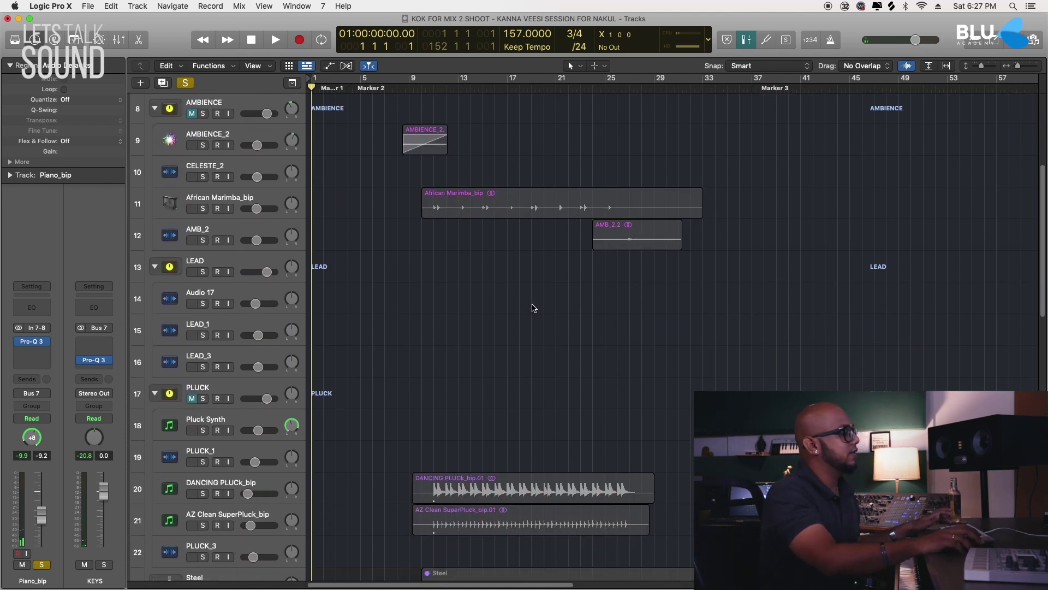
scroll(534, 308, down, 2)
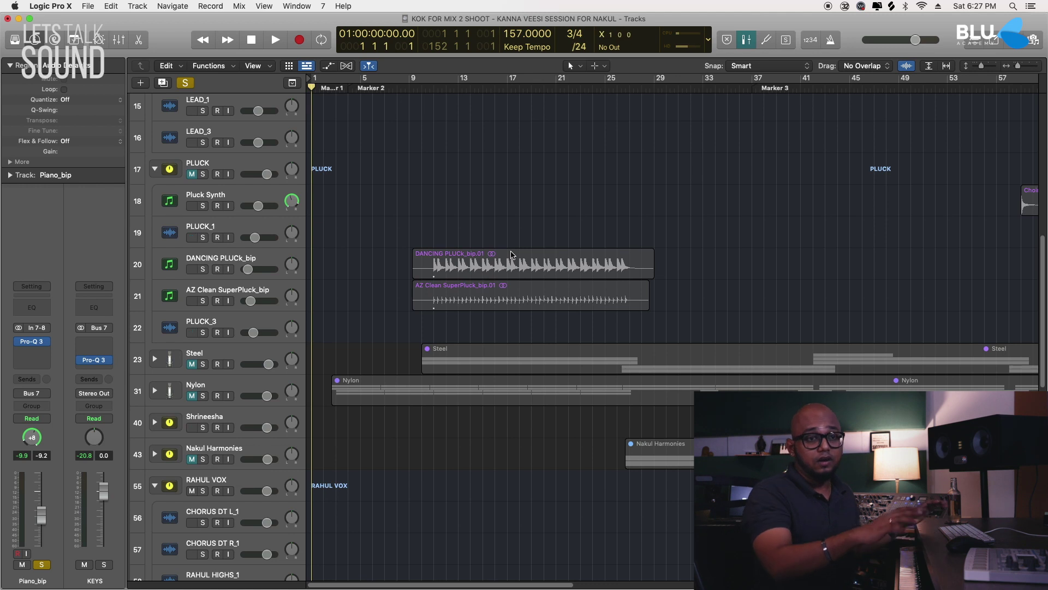
scroll(502, 257, down, 2)
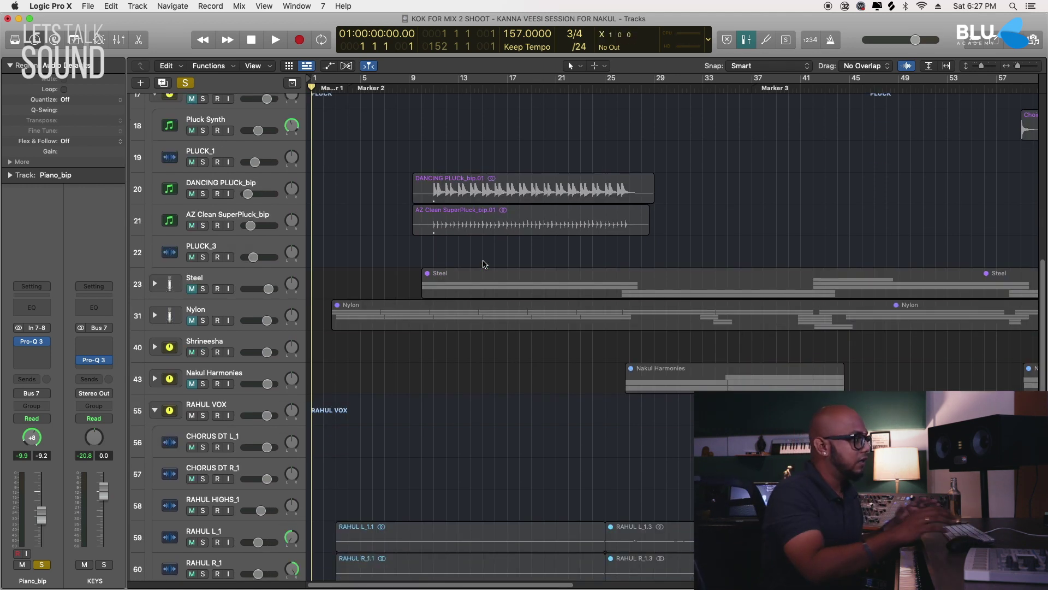
scroll(493, 257, up, 15)
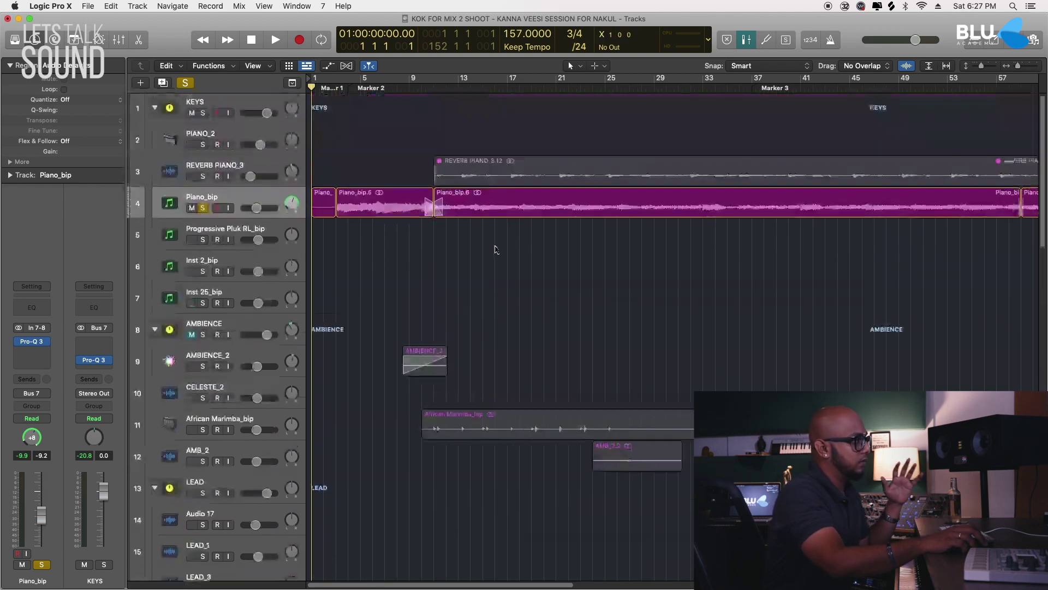
scroll(496, 248, down, 15)
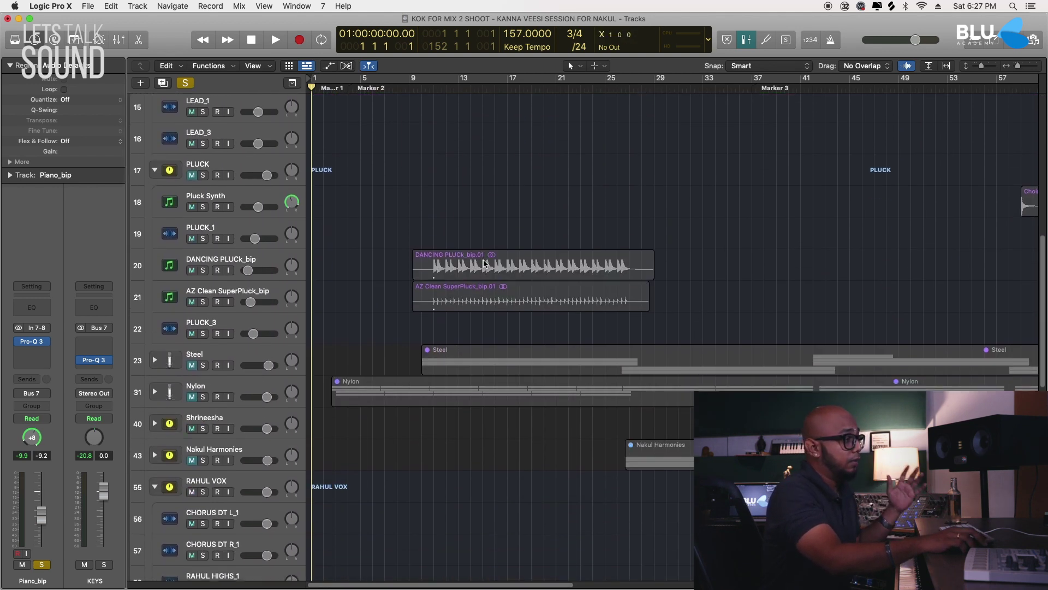
scroll(479, 273, down, 15)
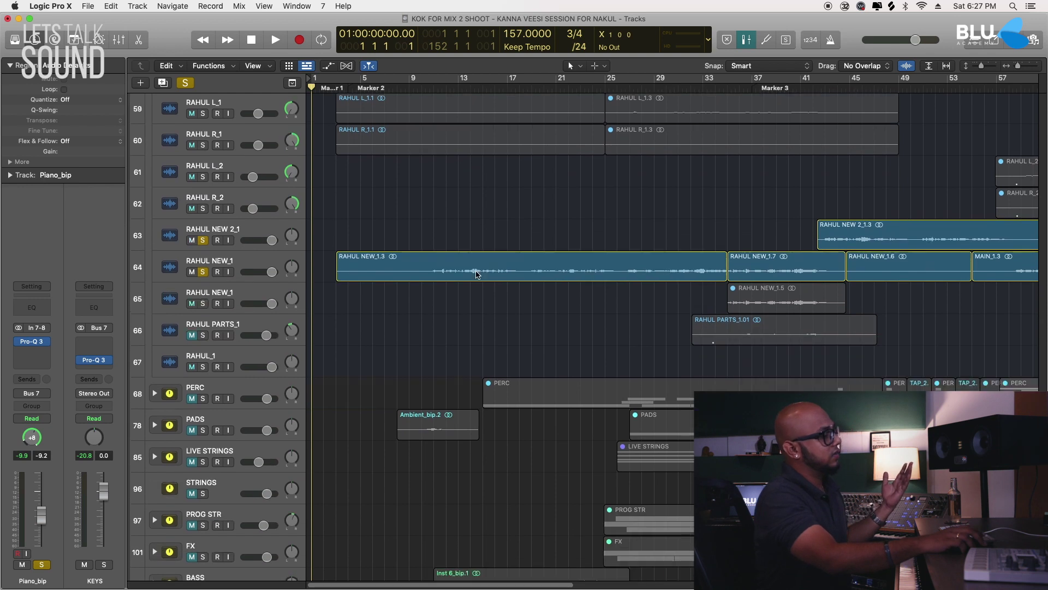
scroll(475, 279, up, 8)
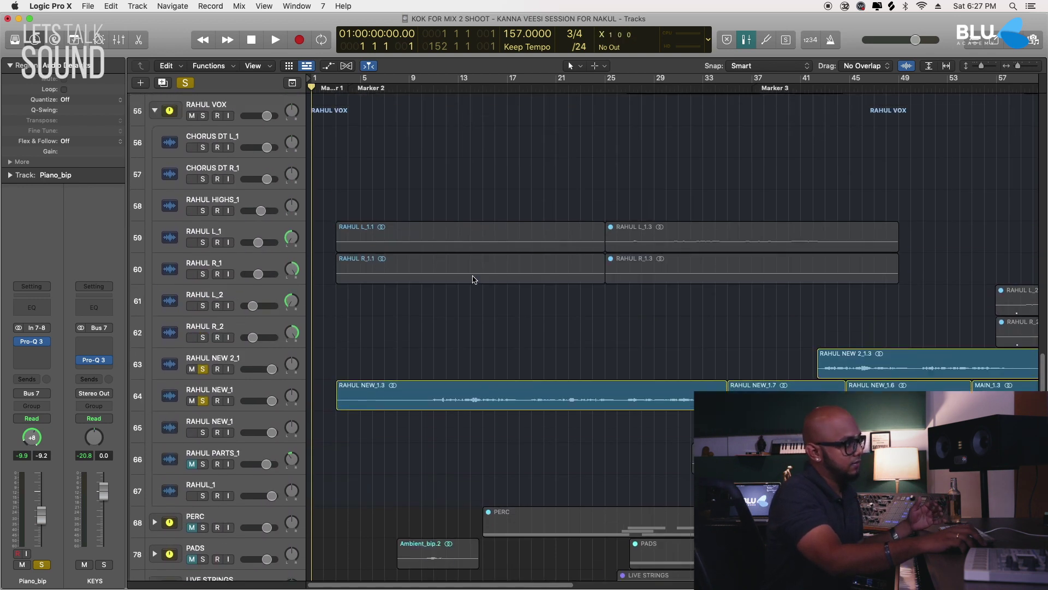
scroll(471, 286, up, 5)
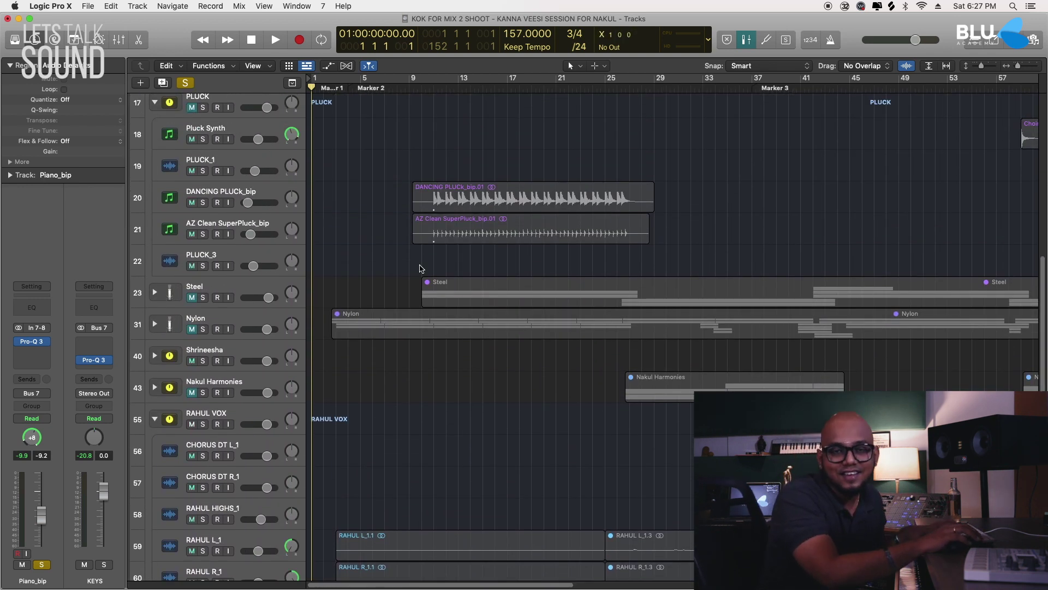
scroll(404, 273, down, 1)
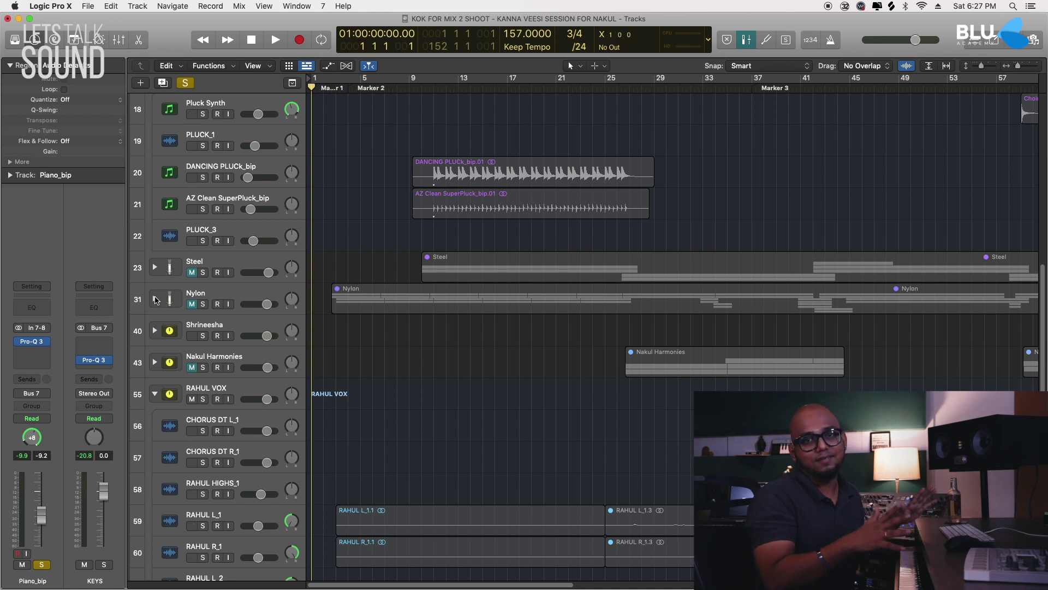
Step: Unmute and solo the Nylon guitar stack and expand it to show its layer tracks
click(191, 304)
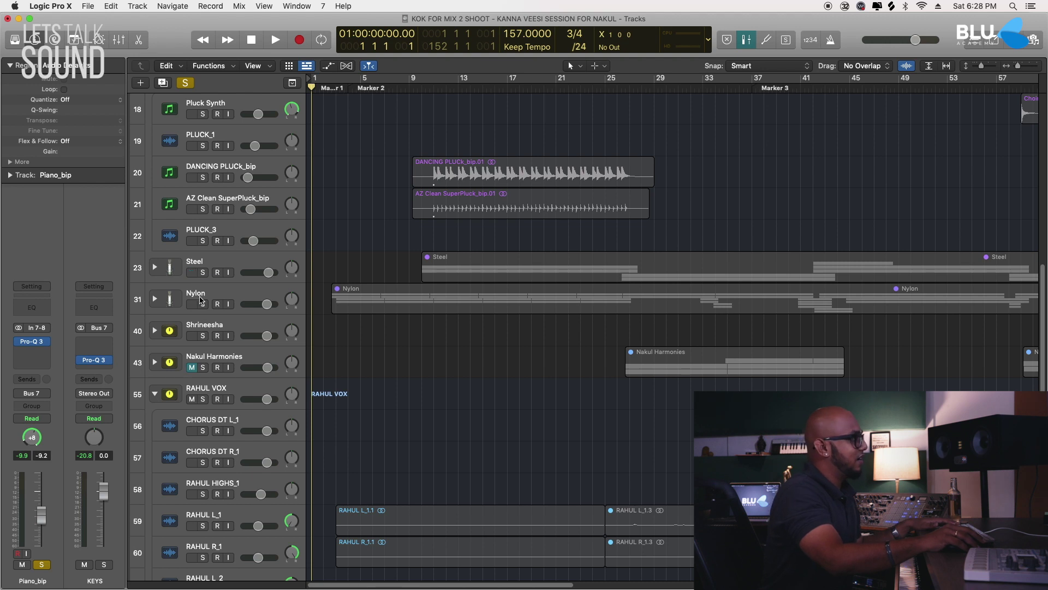
click(202, 302)
click(156, 299)
scroll(354, 323, down, 3)
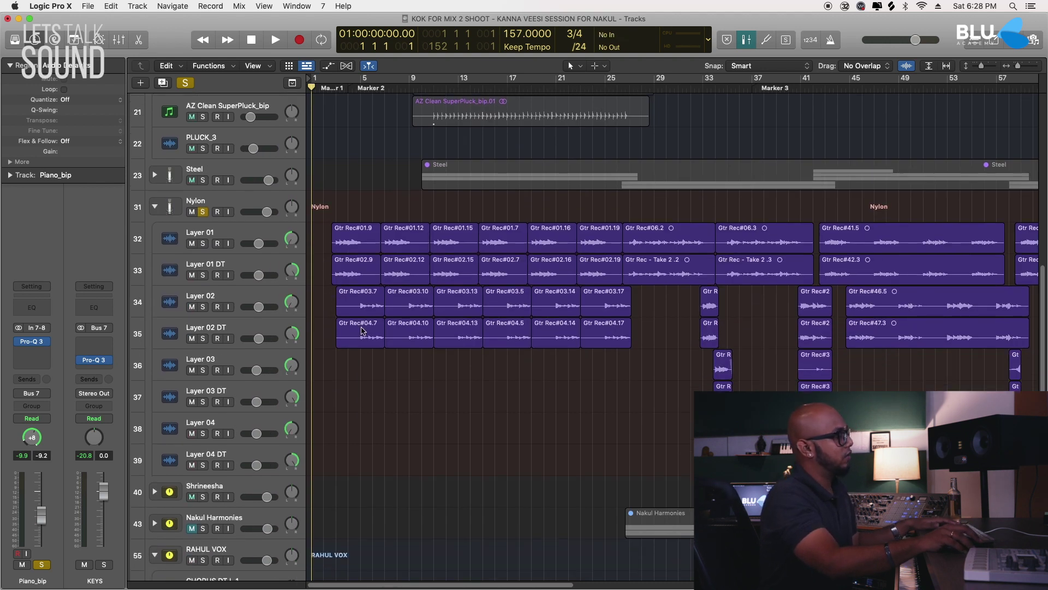
key(super+Down)
key(super+Right)
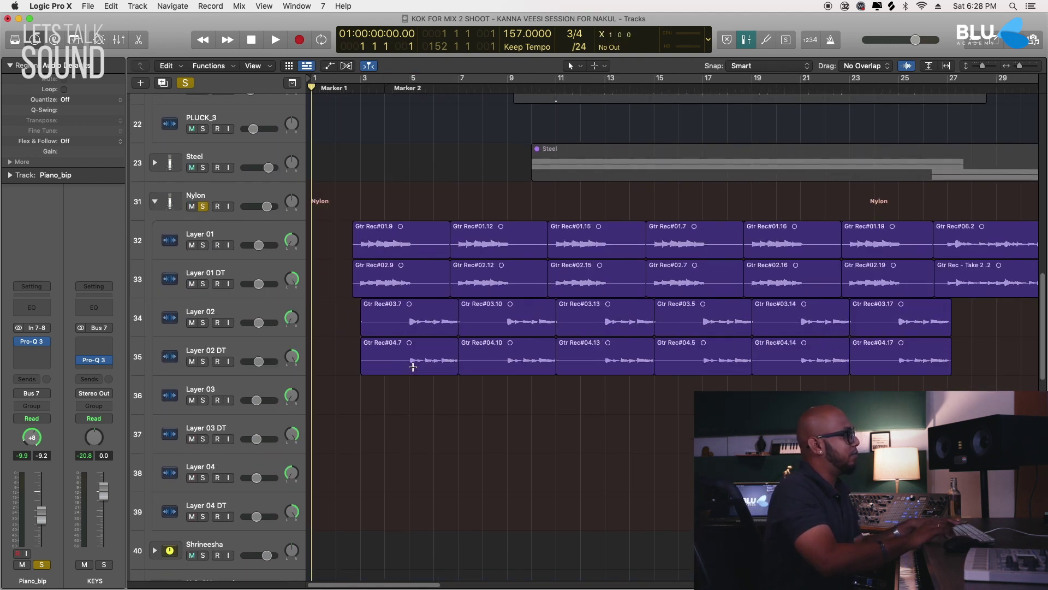
key(super+Down)
scroll(485, 489, down, 5)
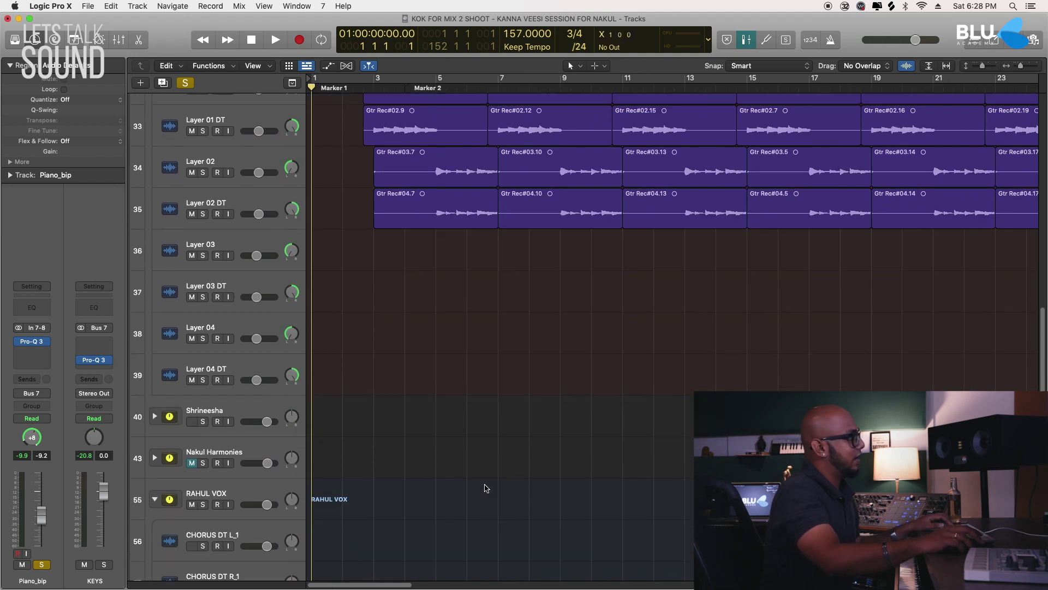
scroll(510, 414, up, 5)
Step: Replace the Nylon stack's solo with solos on Layer 01 and Layer 01 DT, and start playback from bar 3
click(202, 263)
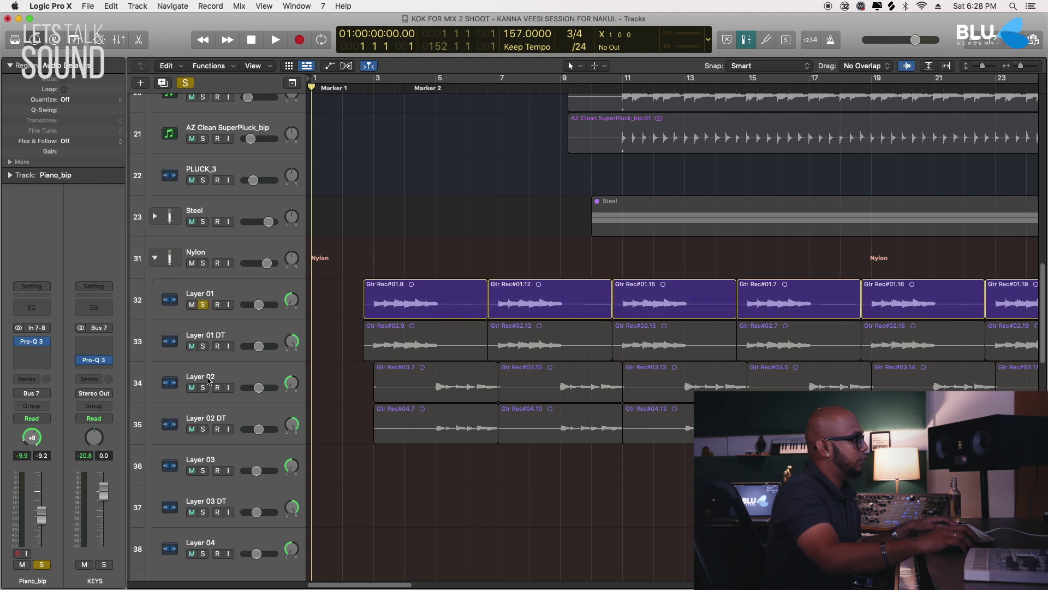
click(203, 347)
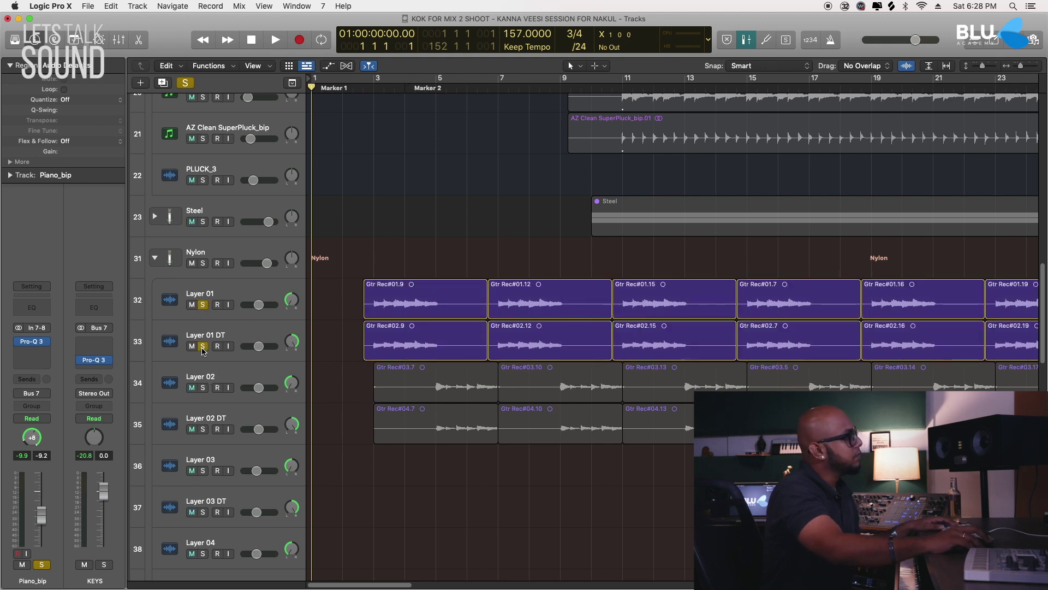
key(space)
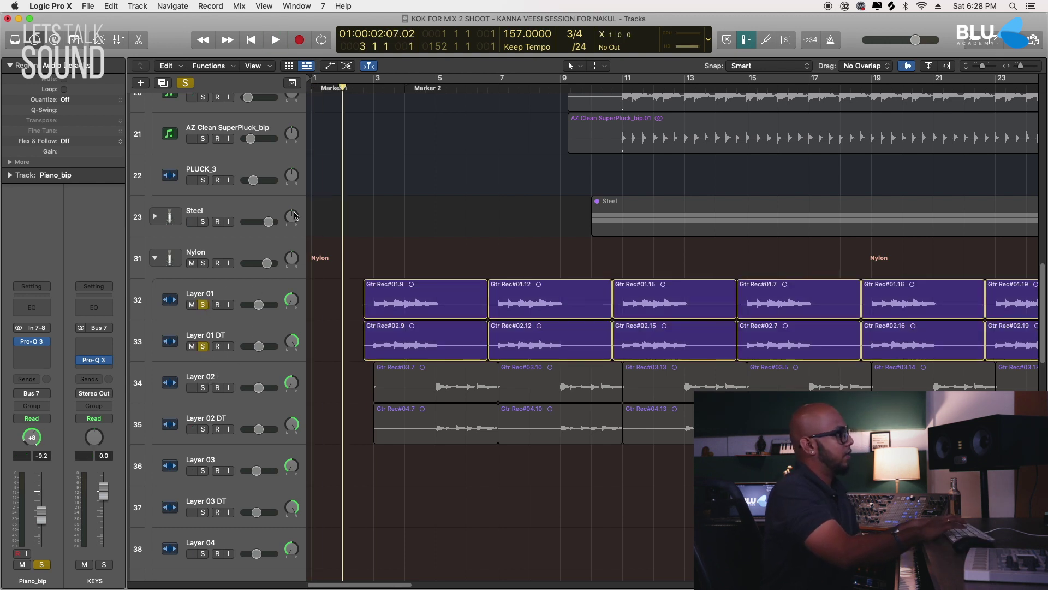
Step: Add the Layer 02 and Layer 02 DT guitar tracks to the solo while playback continues
key(super+Right)
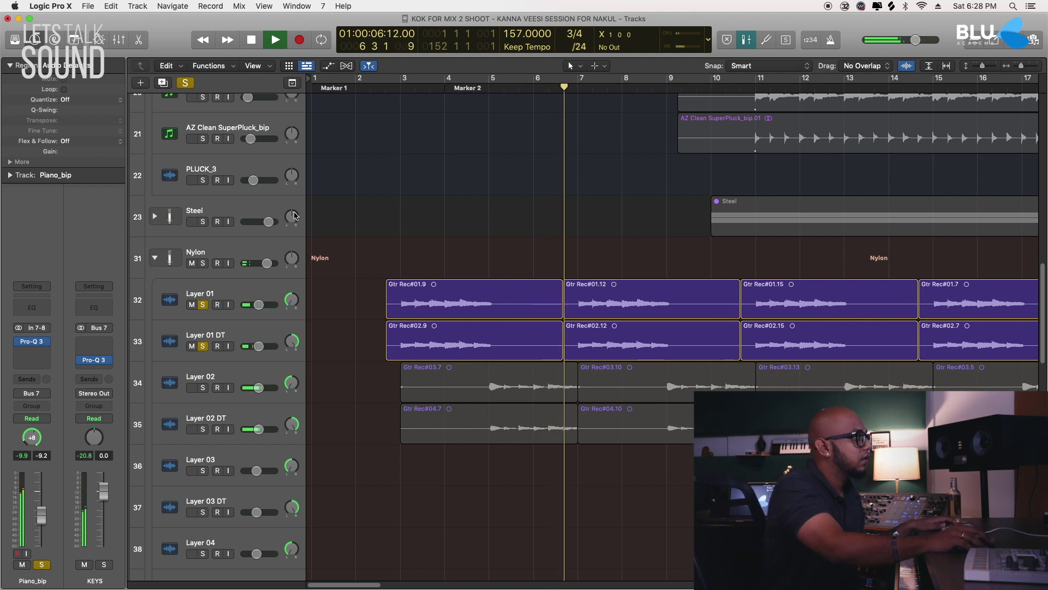
click(203, 388)
click(203, 429)
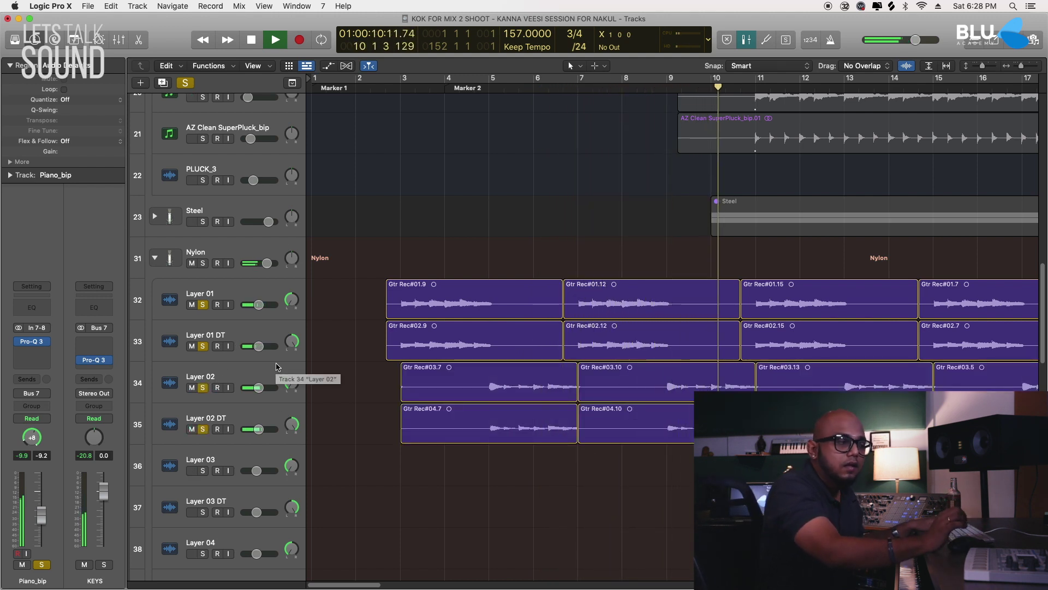
Step: Restart the soloed piano from bar 3 and solo Nylon Layer 01 through Layer 02 DT while it plays
key(space)
scroll(520, 270, up, 10)
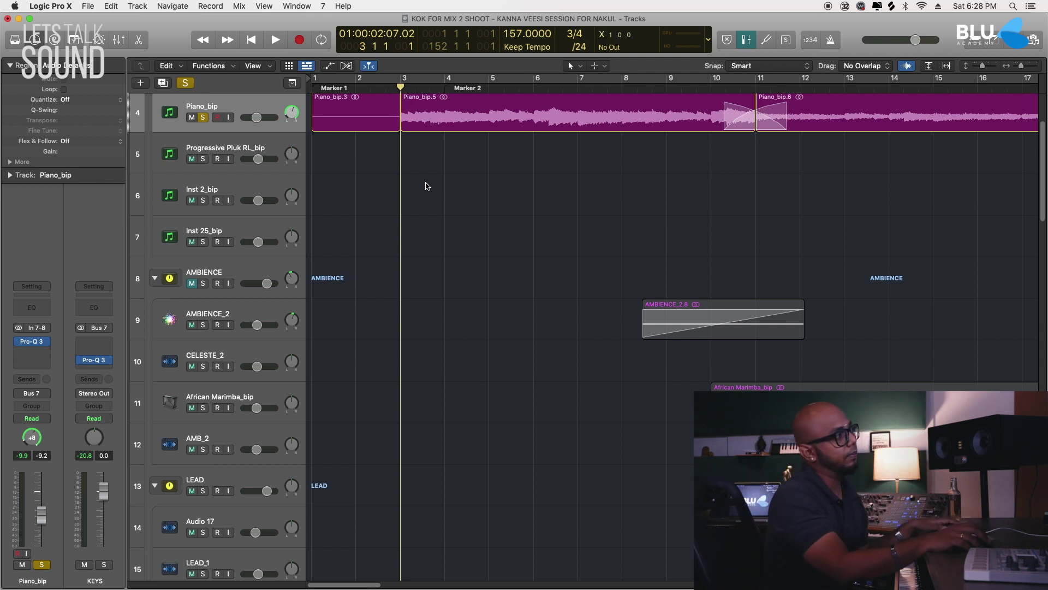
key(space)
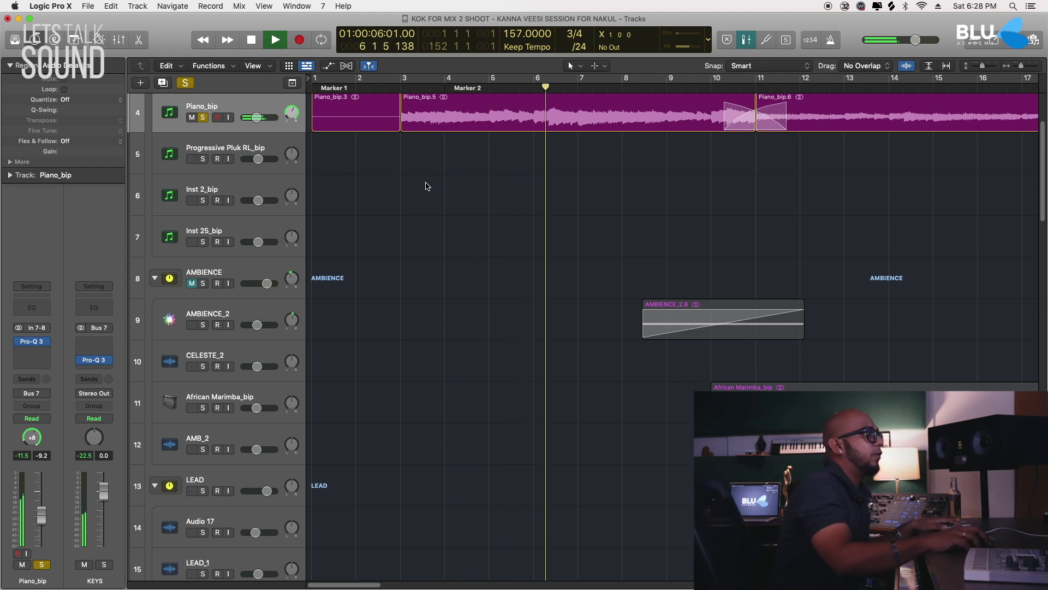
scroll(426, 186, down, 10)
scroll(464, 203, down, 3)
drag(203, 350, 203, 474)
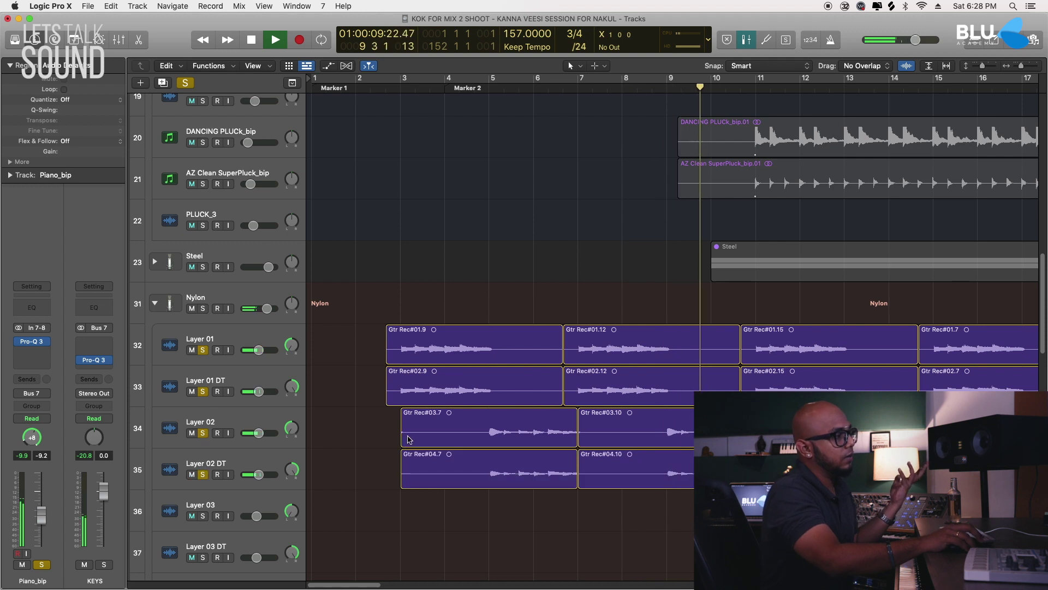
Step: Examine the Nylon layer regions and the PLUCK tracks across the timeline while the soloed tracks play
scroll(444, 398, down, 3)
scroll(444, 398, down, 5)
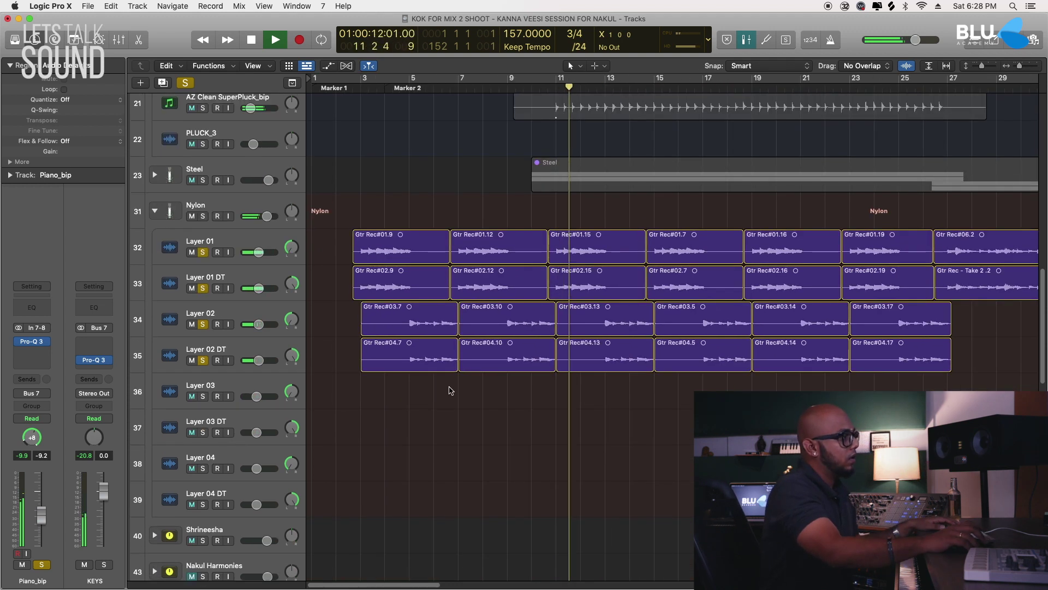
scroll(546, 401, down, 3)
scroll(682, 404, up, 3)
scroll(682, 404, down, 2)
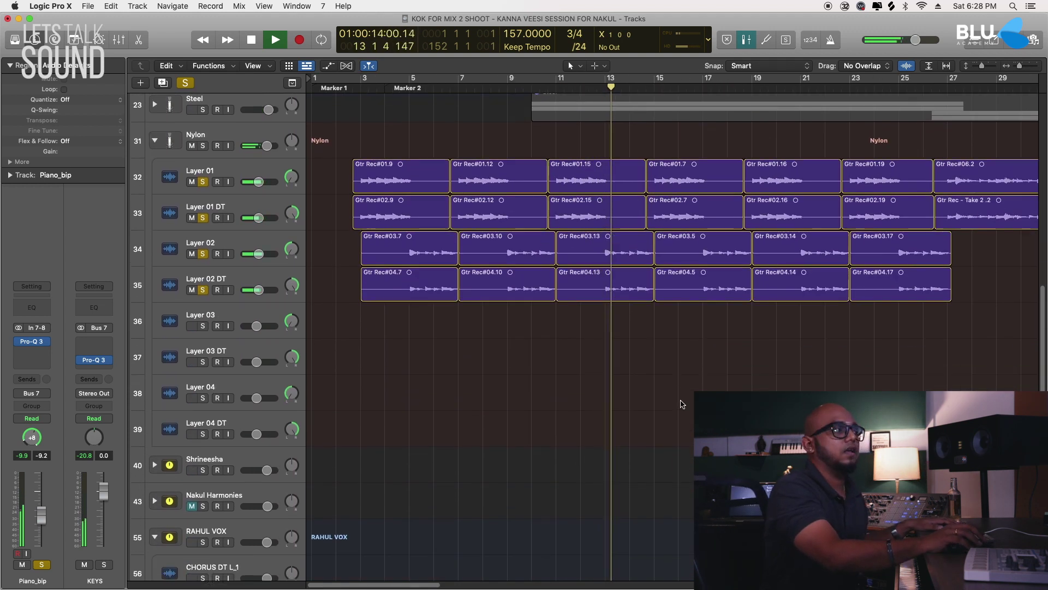
scroll(681, 404, right, 3)
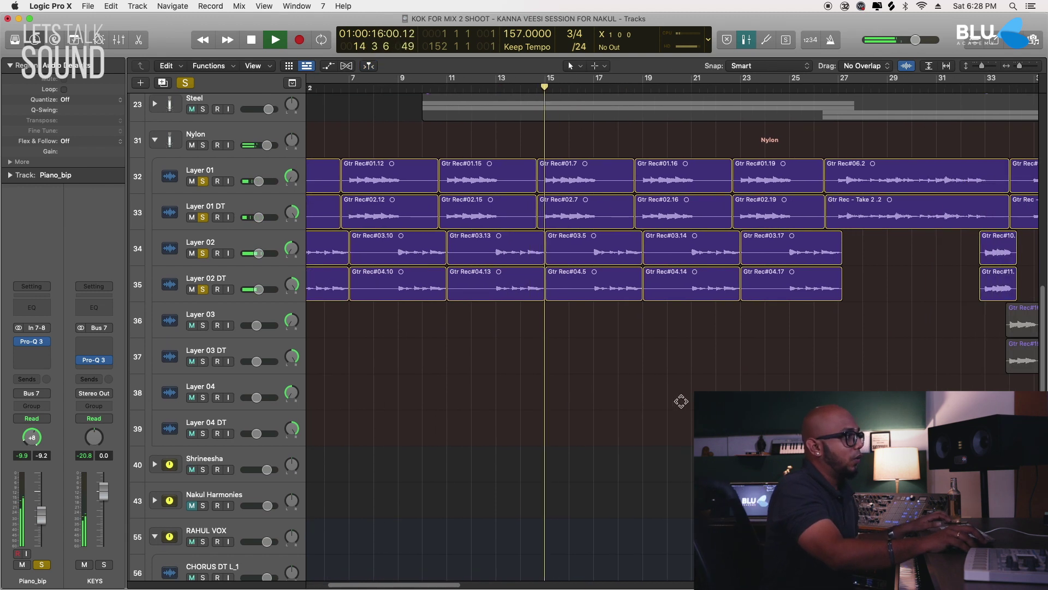
scroll(681, 404, up, 5)
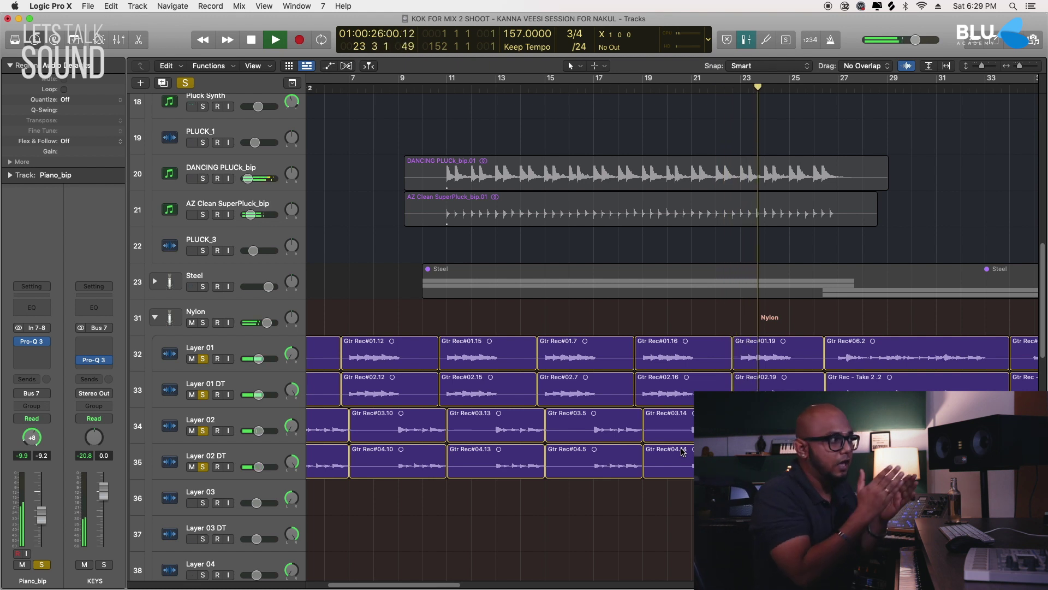
scroll(584, 363, up, 13)
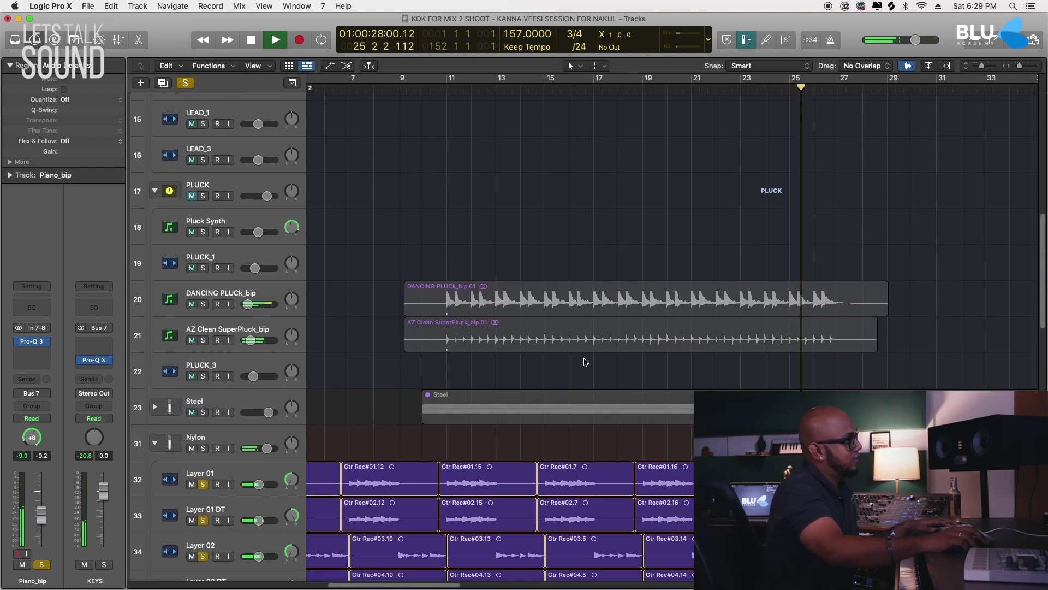
scroll(385, 273, up, 3)
Step: Solo the lead vocal track at row 64 briefly, remove that solo again and stop playback
scroll(399, 367, down, 15)
scroll(396, 382, down, 20)
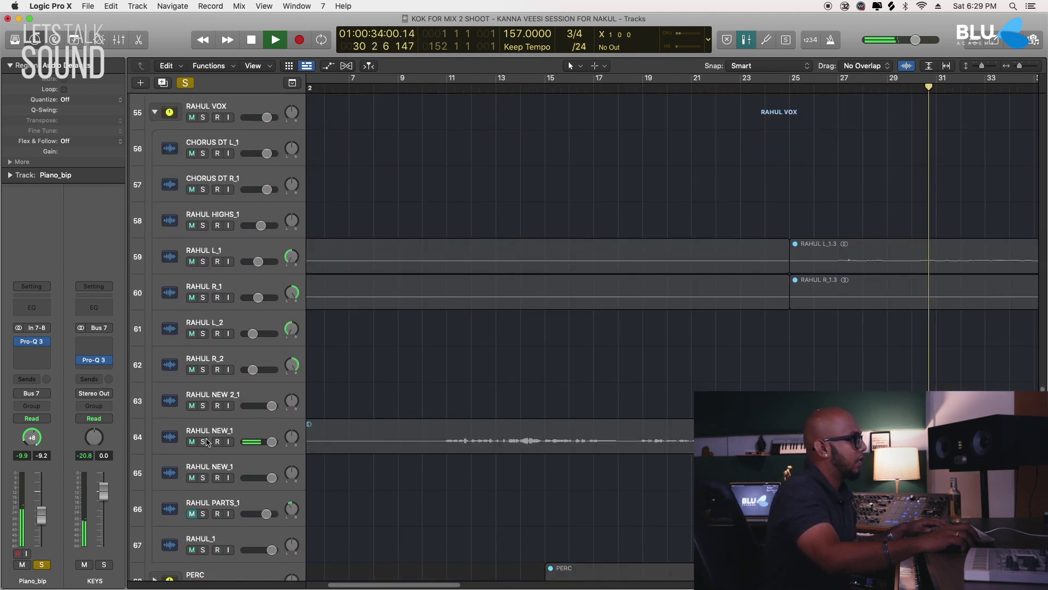
click(205, 443)
click(203, 442)
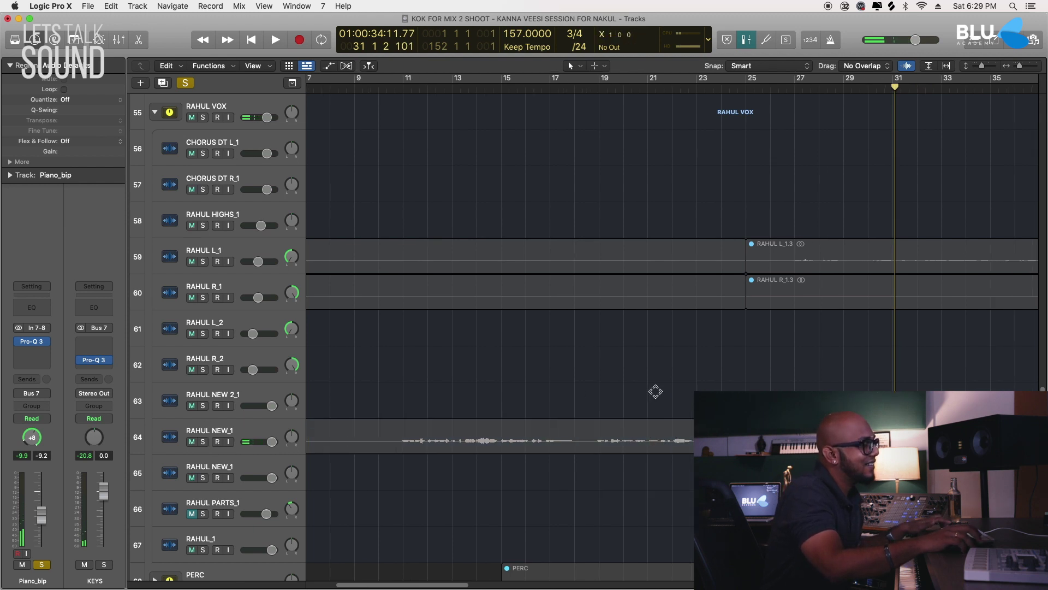
Step: Return to the Nylon layers and play the soloed piano and guitars from bar 26
scroll(655, 391, right, 5)
scroll(661, 372, up, 15)
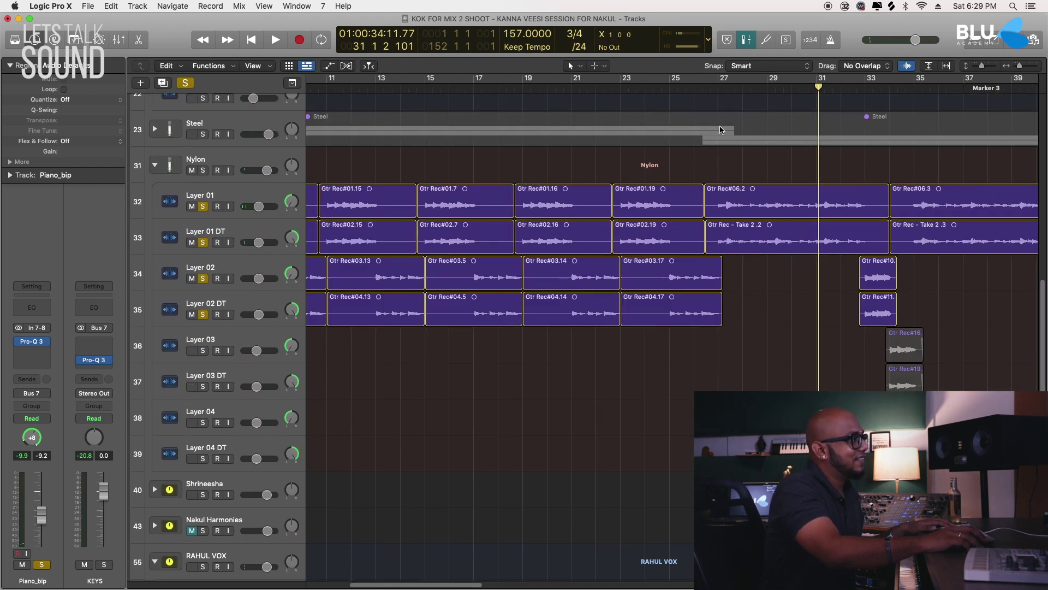
key(space)
scroll(727, 197, down, 3)
scroll(728, 197, up, 5)
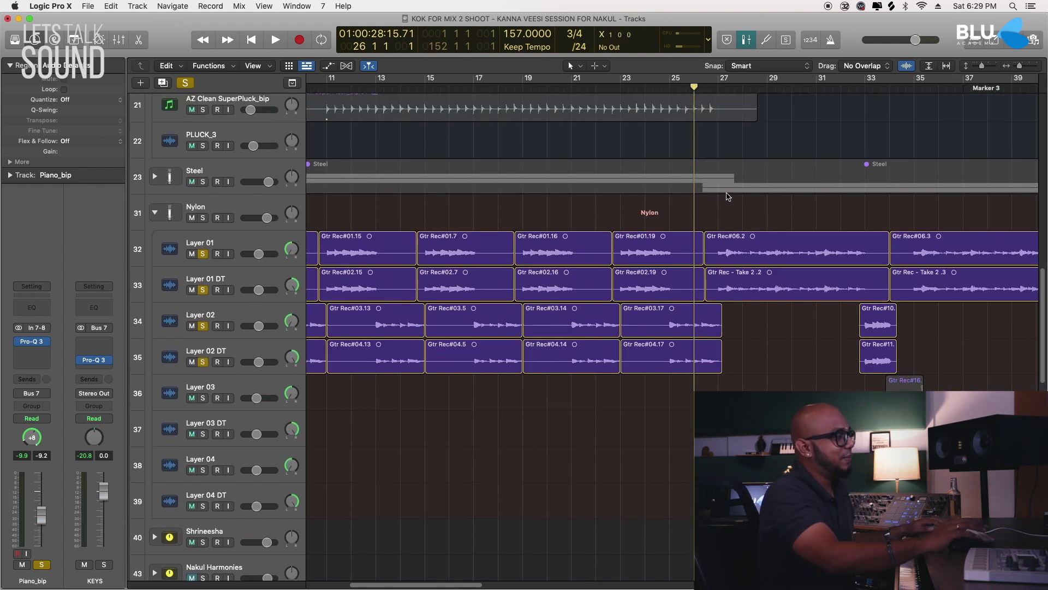
key(space)
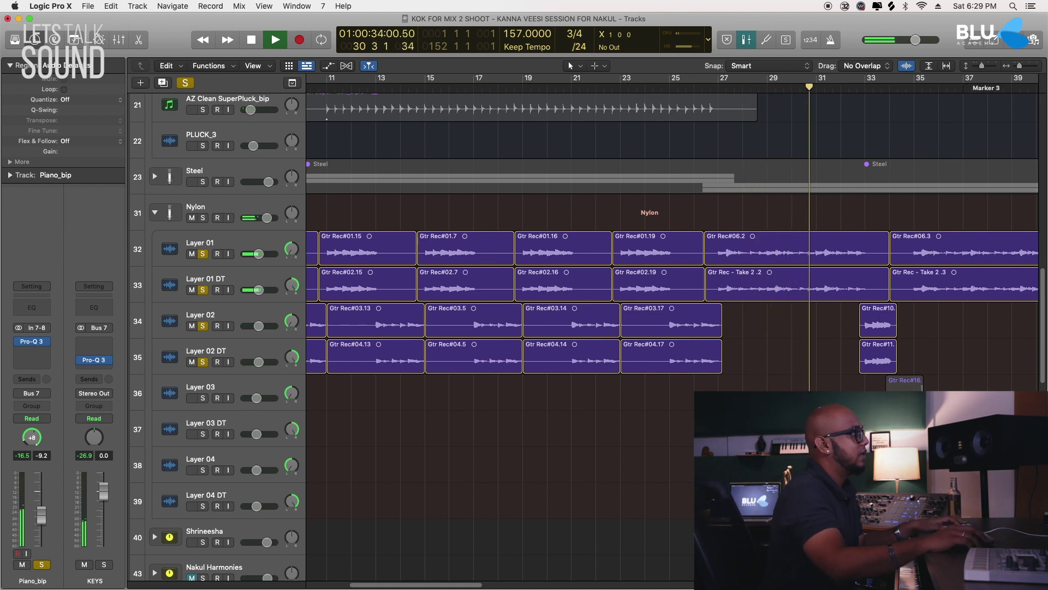
Step: Clear all solos and solo only Layer 01 and Layer 01 DT in the Nylon stack
click(187, 84)
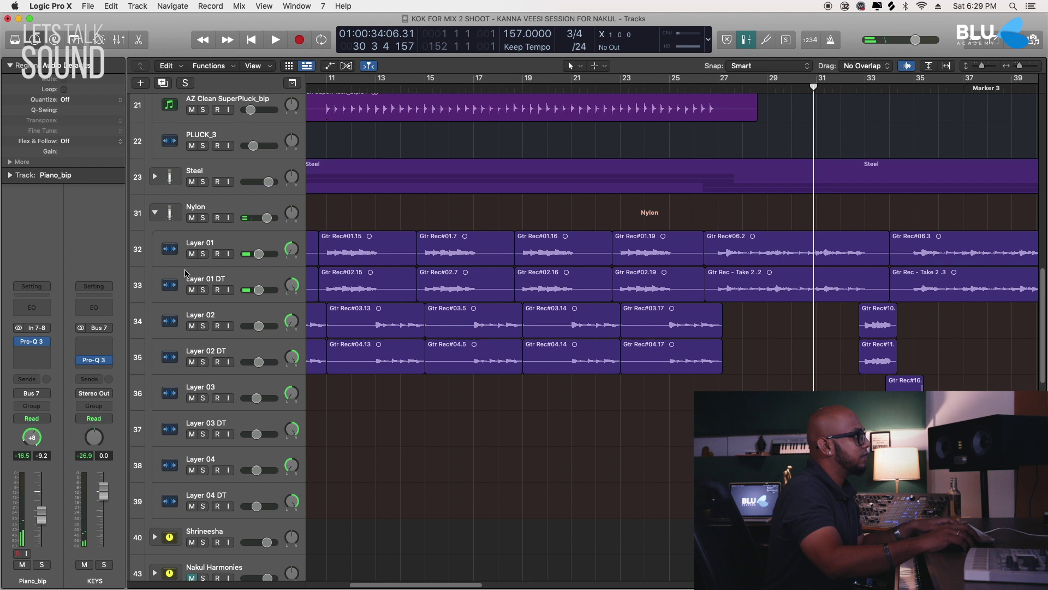
click(202, 254)
click(202, 290)
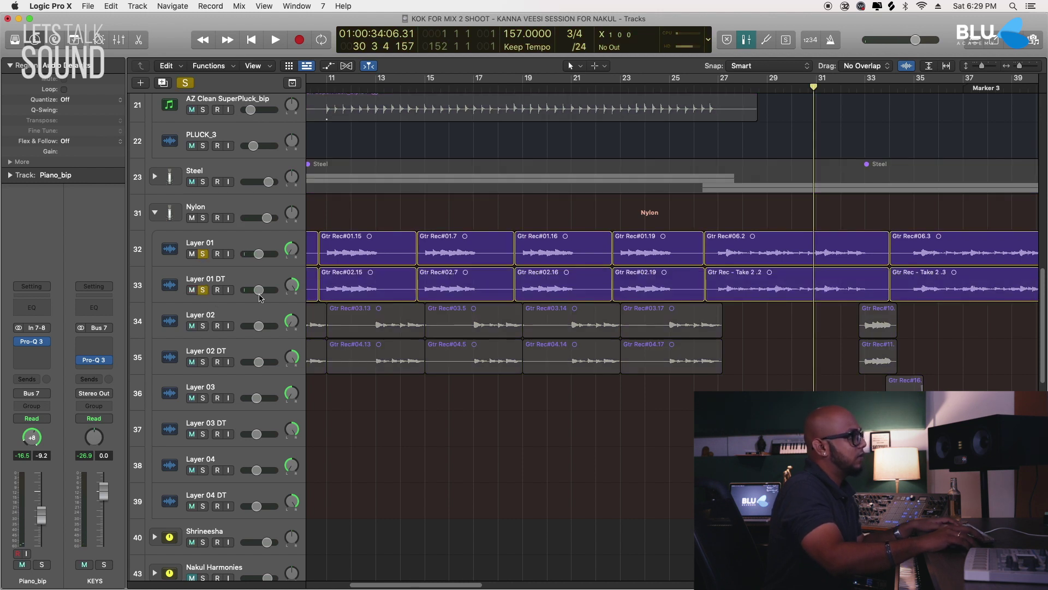
Step: Play the soloed Nylon Layer 01 and Layer 01 DT from bar 26 with their regions enlarged, then stop
key(super+Right)
key(super+Right)
key(super+Right)
key(super+Right)
key(super+Down)
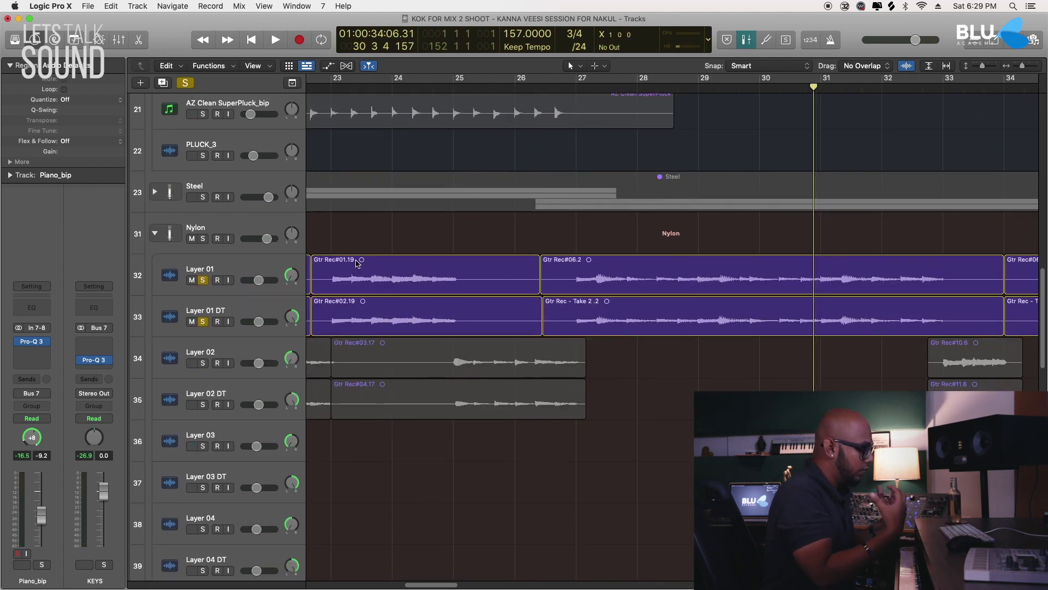
key(comma)
key(comma)
key(comma)
key(comma)
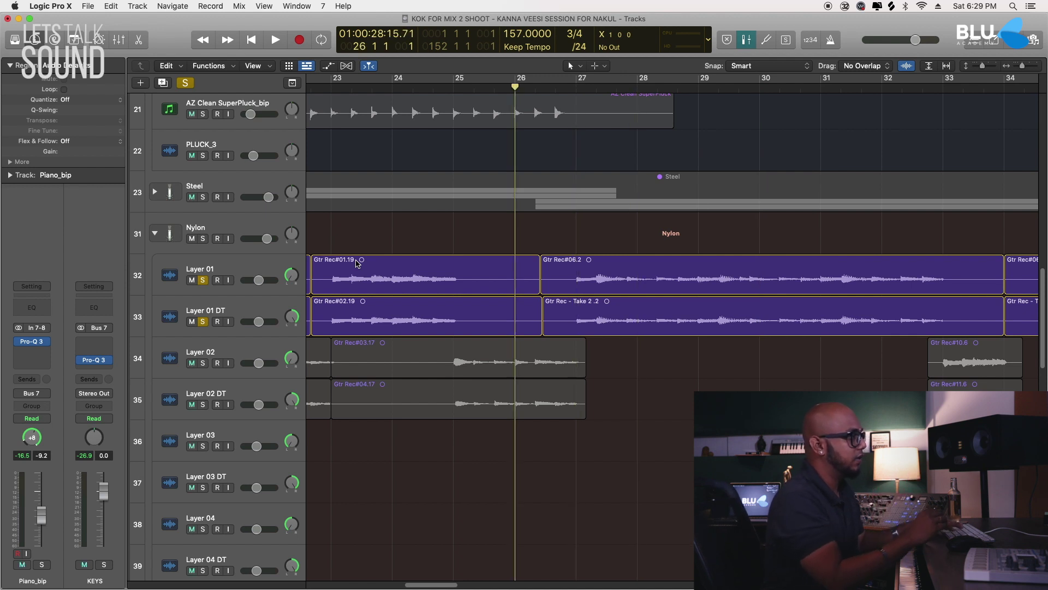
key(space)
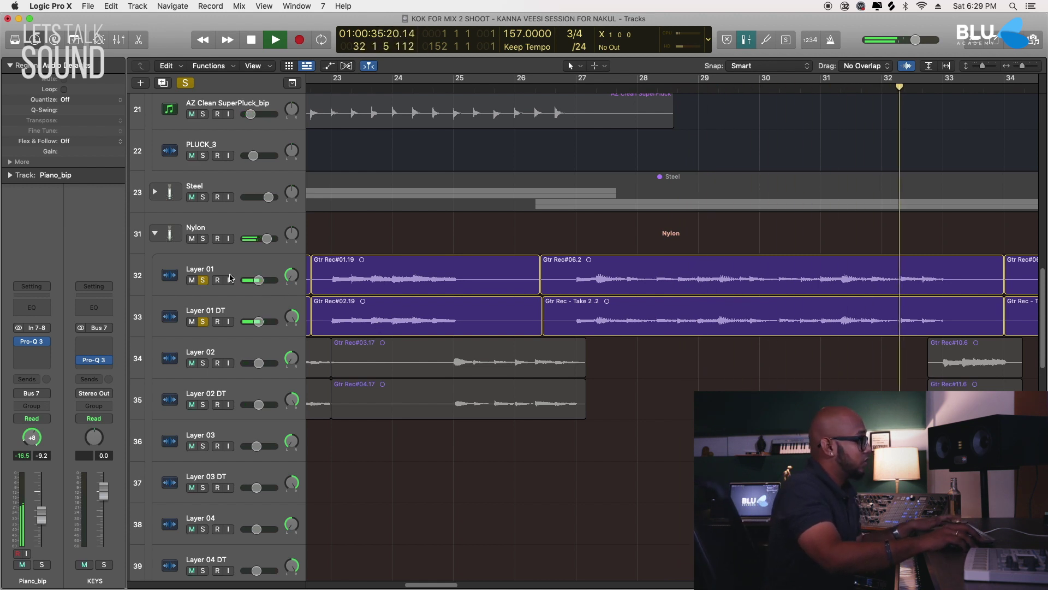
key(space)
Step: Clear the Nylon layer solos and expand the Steel stack to show its layer tracks
click(204, 281)
scroll(390, 374, left, 15)
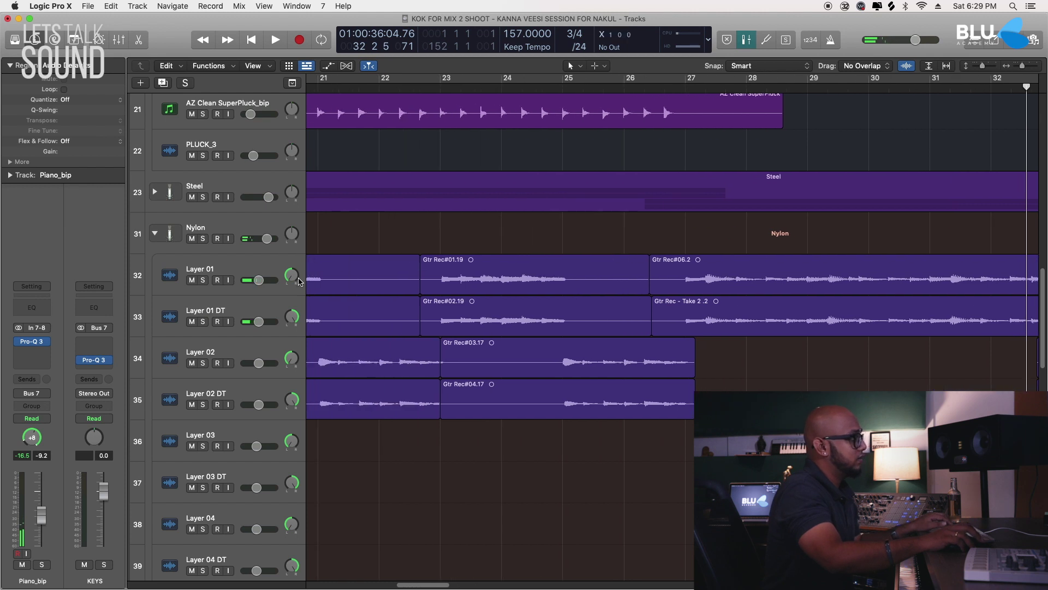
scroll(390, 374, left, 5)
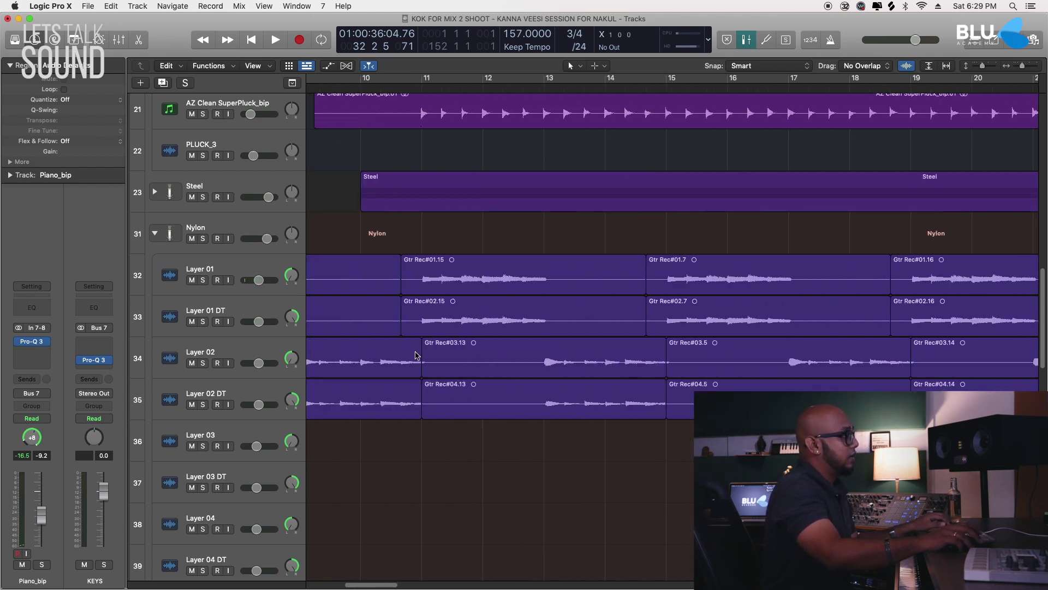
scroll(415, 357, down, 5)
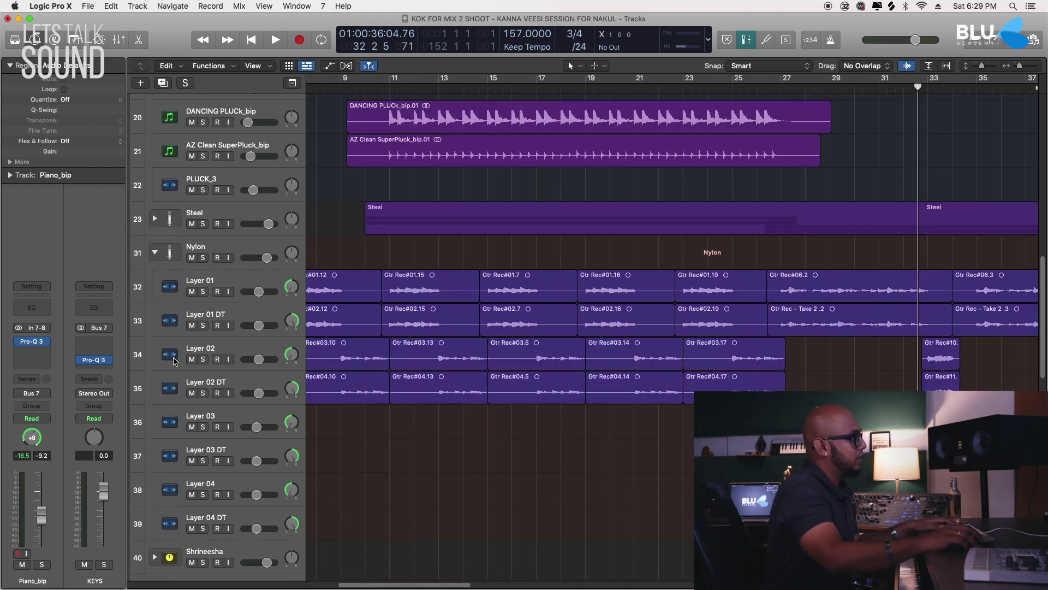
click(154, 219)
scroll(339, 297, down, 1)
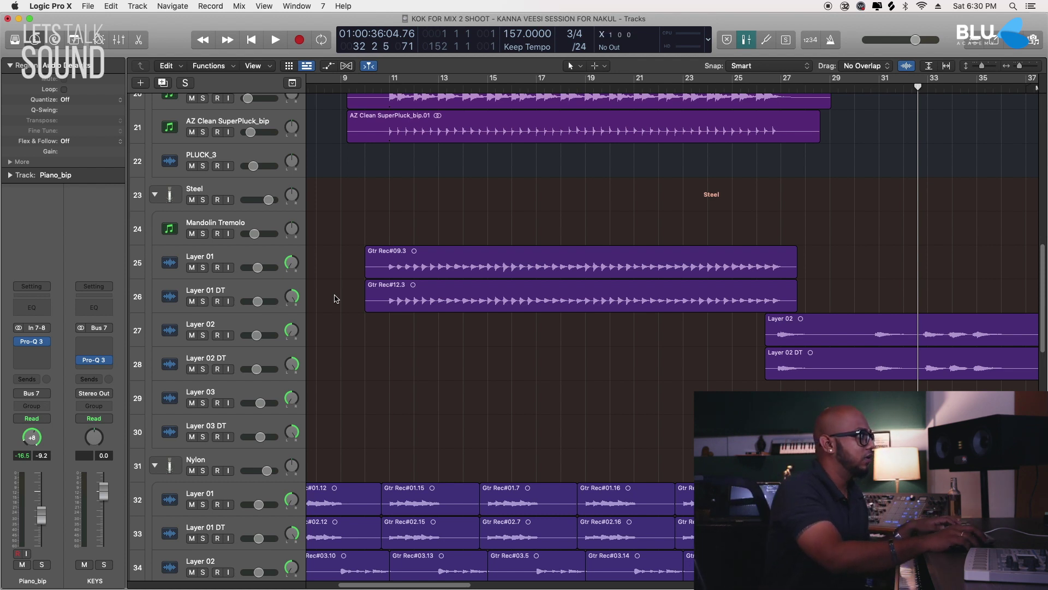
Step: Solo the Steel stack and play it from bar 11
click(205, 202)
click(390, 83)
scroll(404, 183, up, 5)
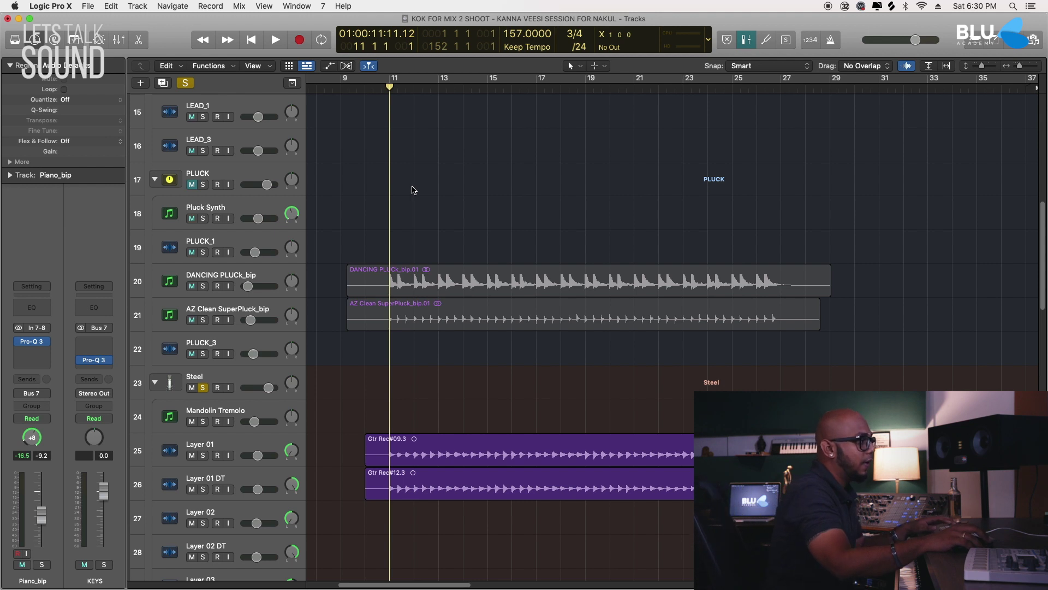
key(space)
scroll(431, 232, down, 2)
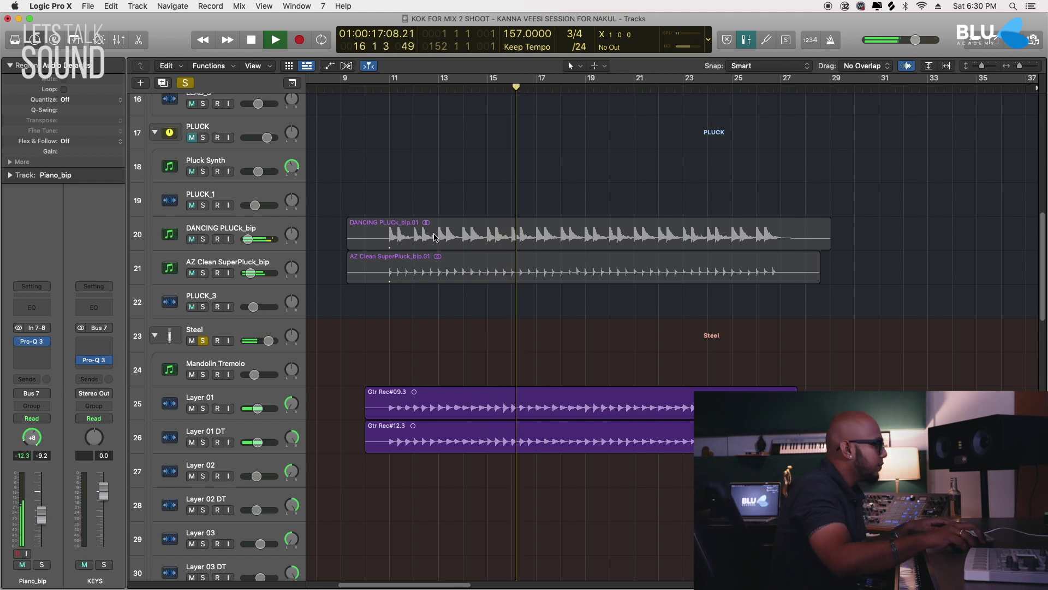
Step: Stop playback and add the Nylon stack, Piano_bip and the lead vocal track at row 64 to the solo
scroll(435, 237, down, 5)
scroll(355, 363, left, 2)
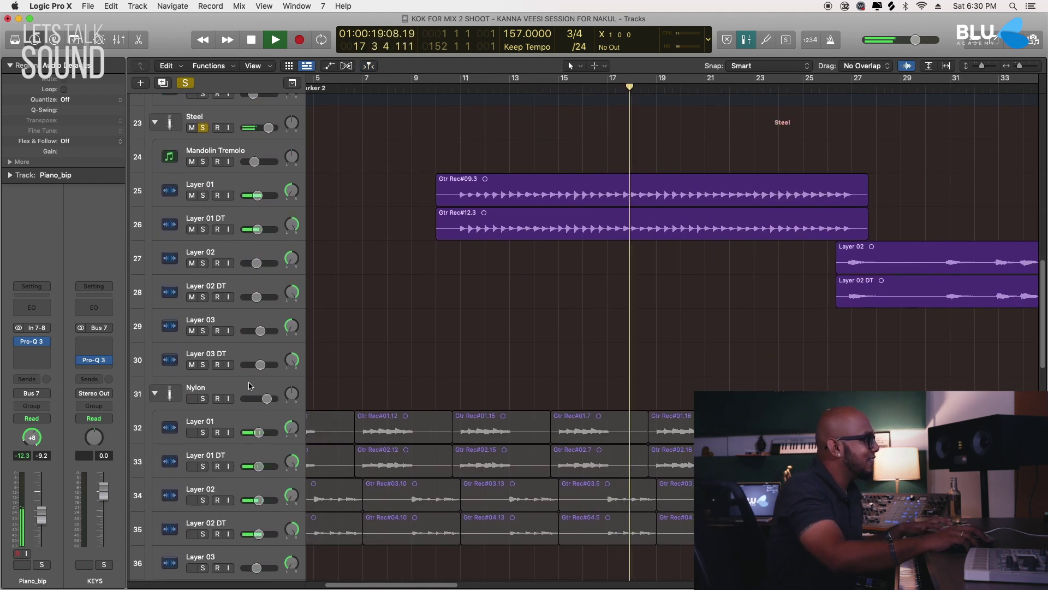
scroll(235, 400, up, 1)
key(space)
scroll(393, 304, up, 10)
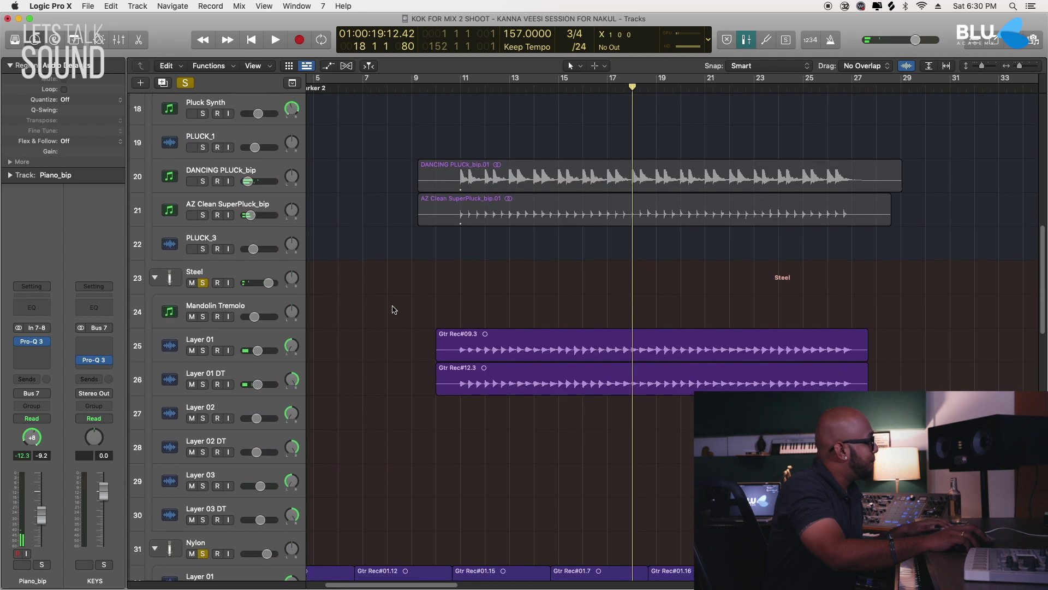
scroll(243, 183, up, 3)
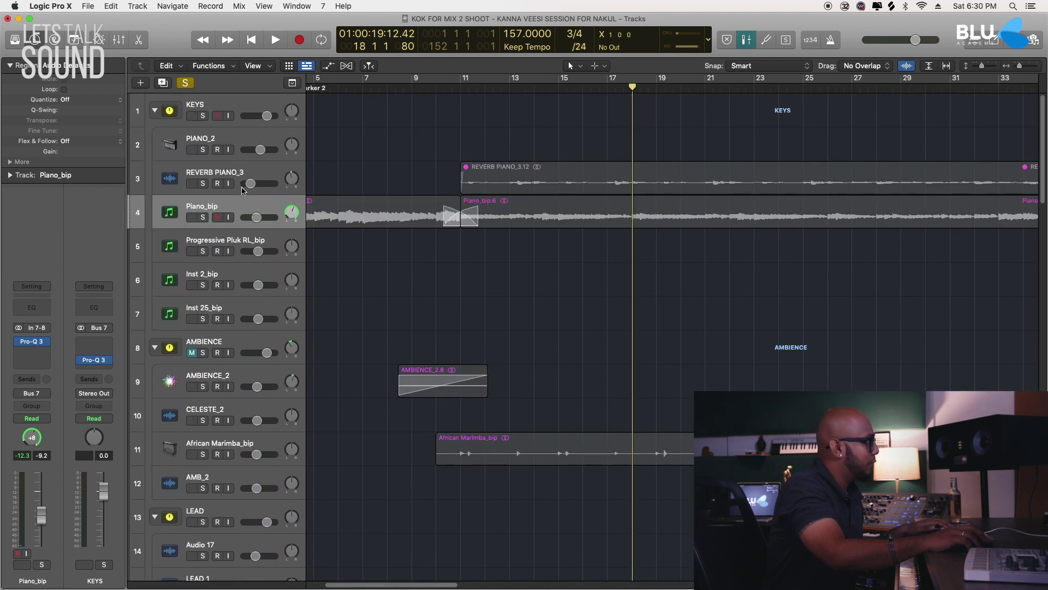
click(203, 218)
scroll(342, 273, down, 12)
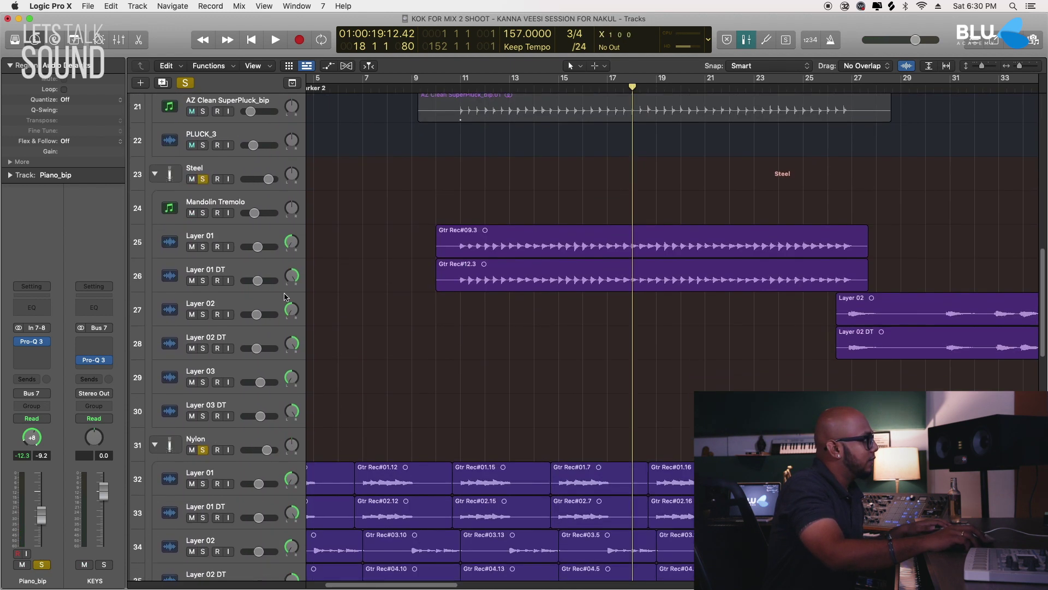
scroll(346, 299, down, 4)
scroll(272, 337, down, 18)
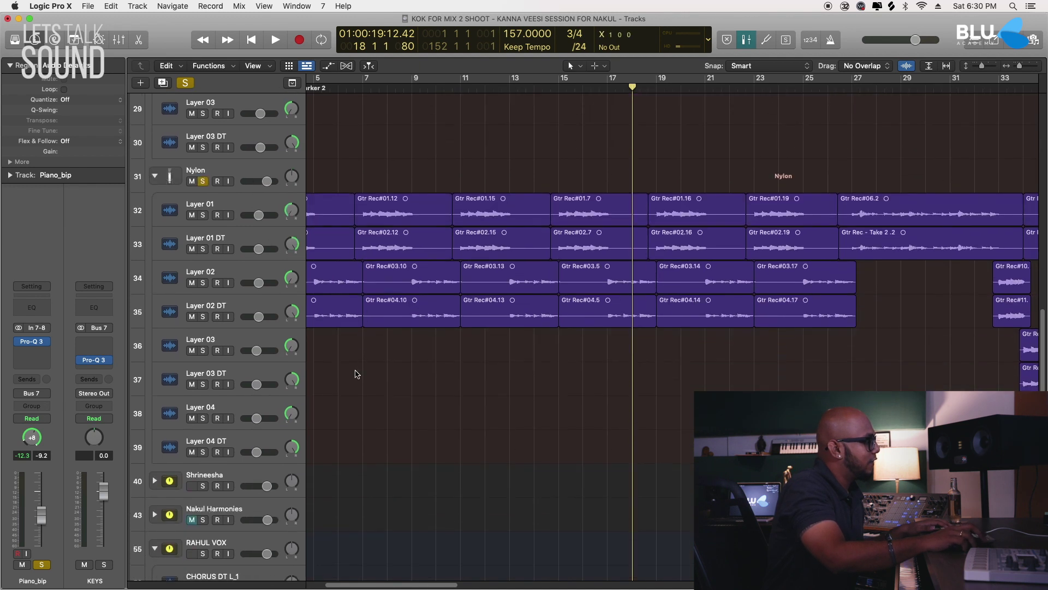
click(202, 377)
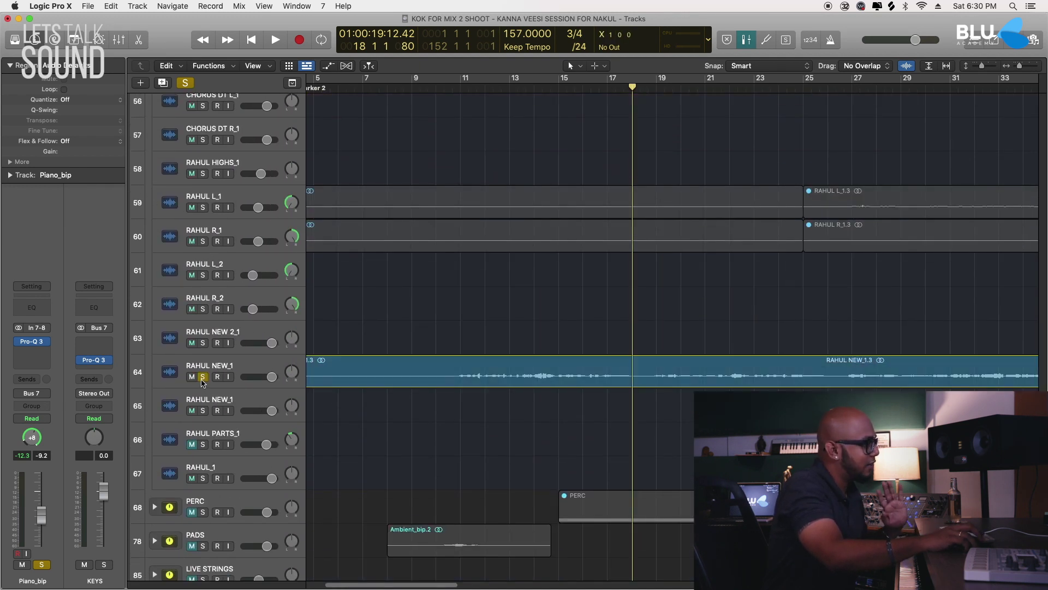
Step: Play the soloed piano, lead vocal, Steel and Nylon tracks together from bar 9
click(437, 88)
scroll(498, 194, up, 19)
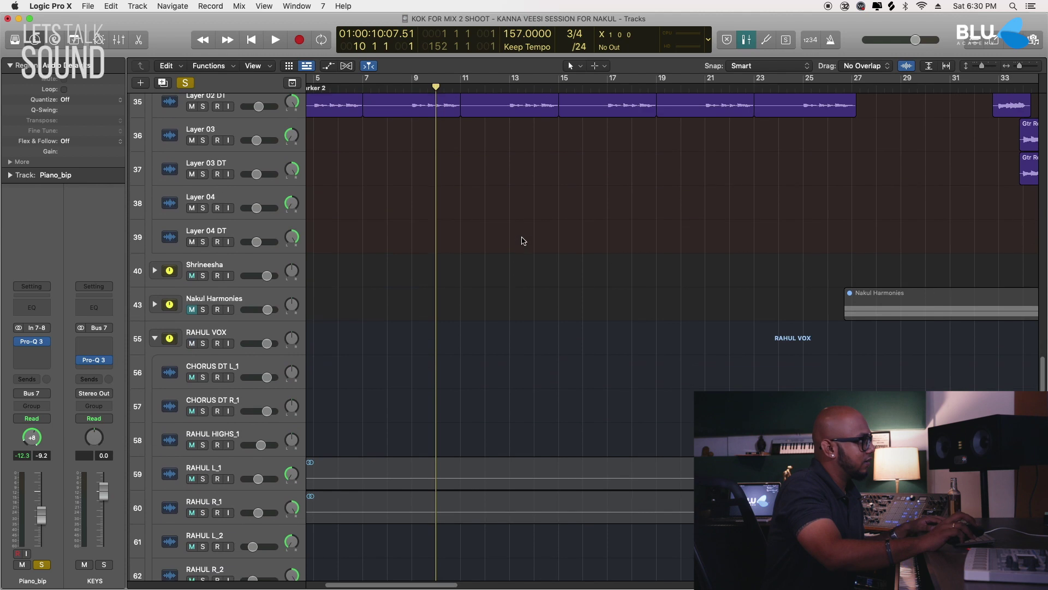
scroll(527, 240, up, 2)
key(comma)
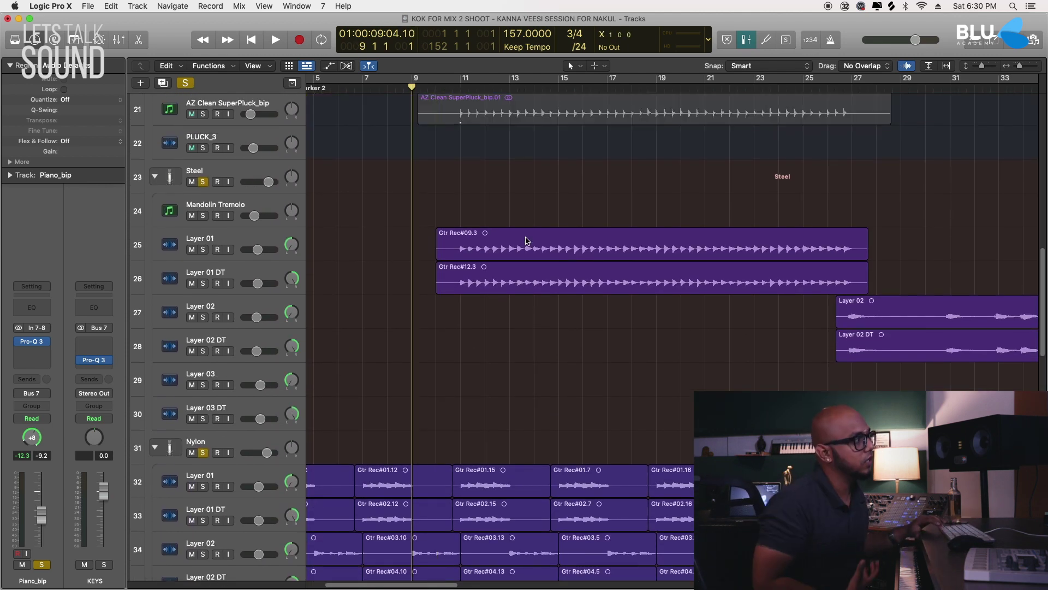
key(space)
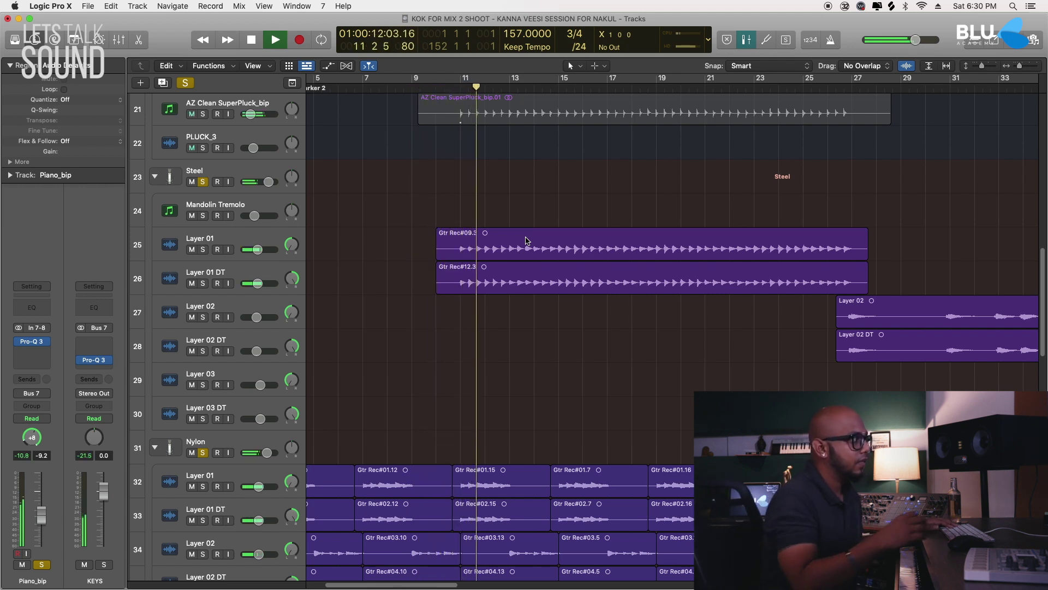
Step: Select Layer 01 and Layer 01 DT in the Steel stack and raise their volume together, bringing Layer 01 to -3.0 dB
click(245, 243)
shift+click(257, 278)
drag(259, 283, 263, 284)
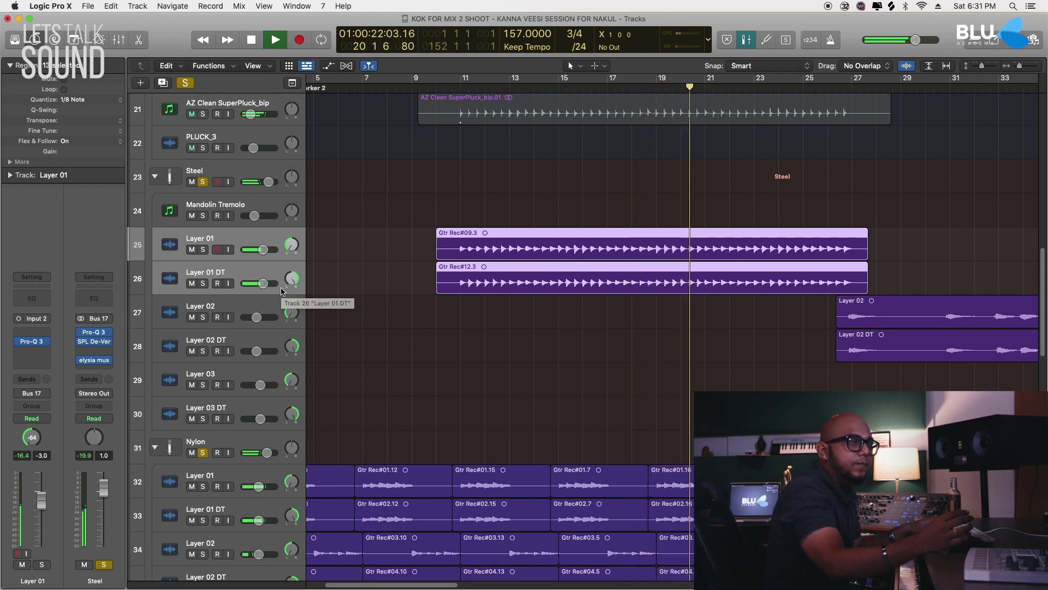
scroll(496, 299, right, 5)
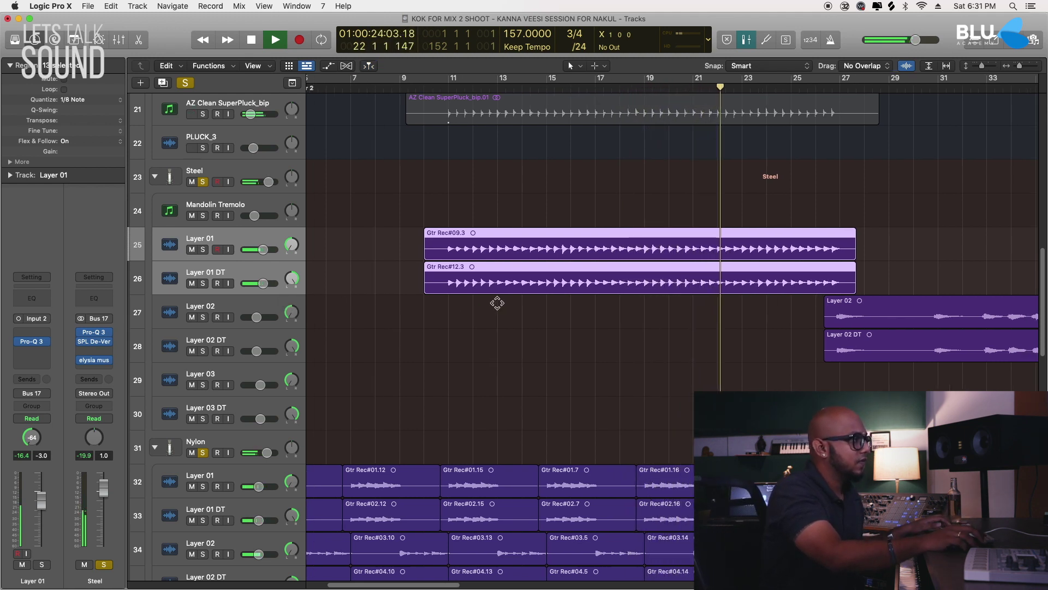
Step: Look over the steel, nylon, vocal and pluck regions while the soloed tracks play past bar 27, and stop playback
scroll(494, 305, left, 2)
scroll(498, 288, left, 2)
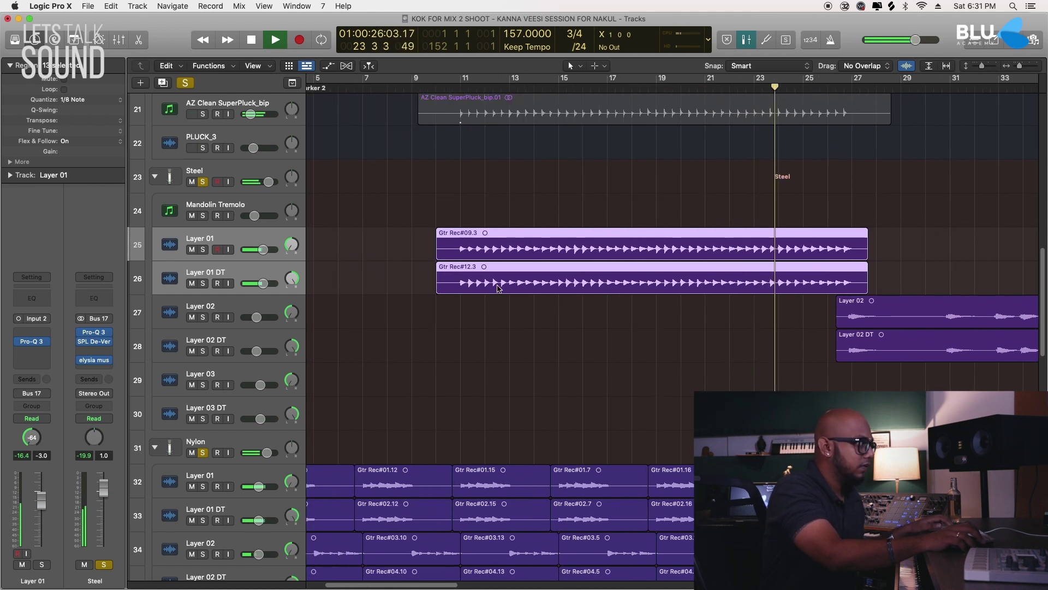
scroll(497, 285, down, 10)
scroll(496, 282, down, 3)
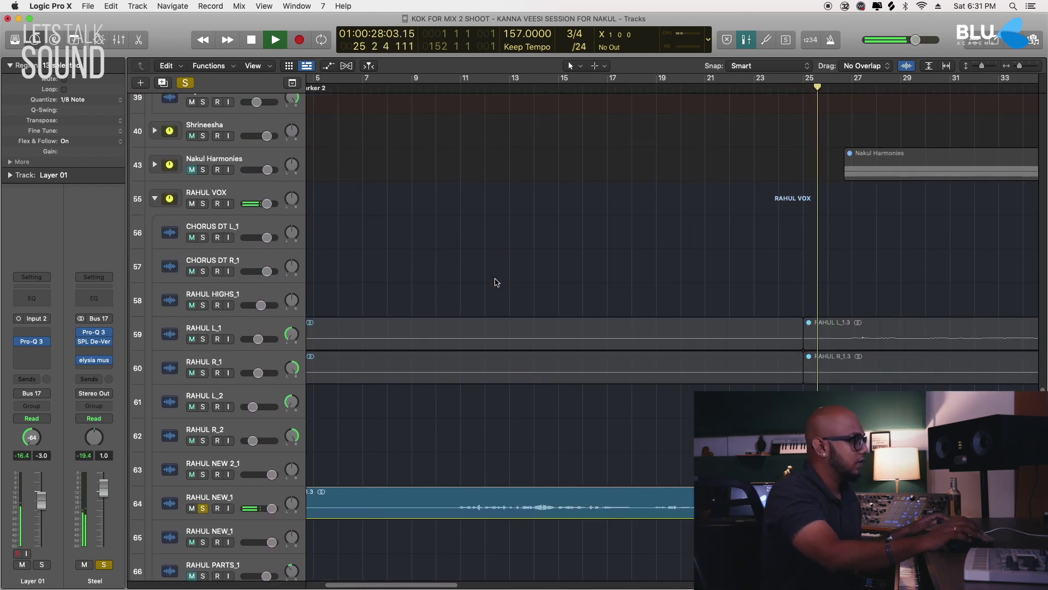
scroll(496, 283, up, 9)
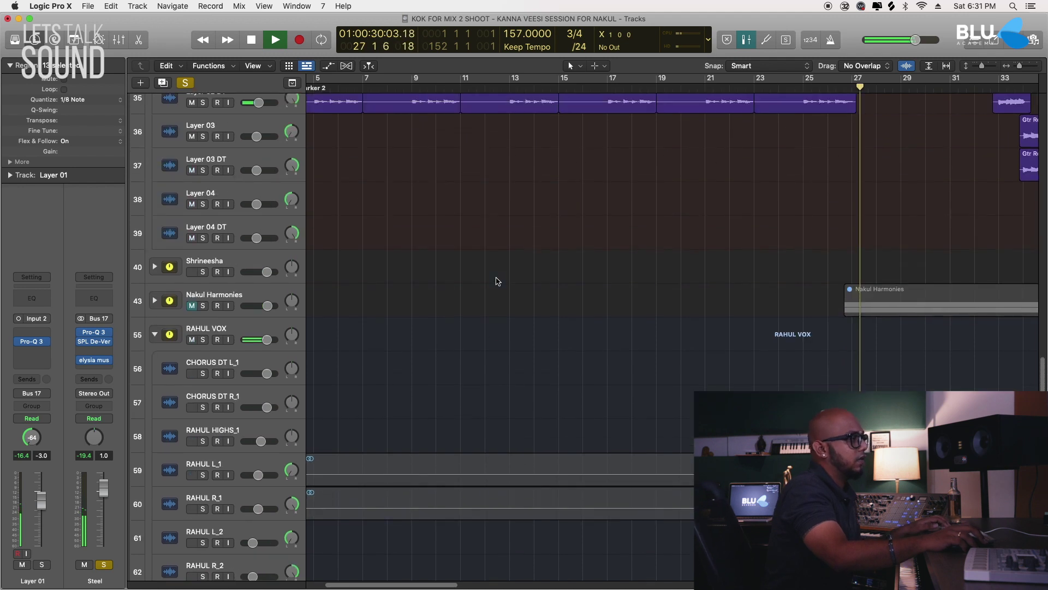
scroll(496, 284, right, 4)
scroll(497, 297, up, 11)
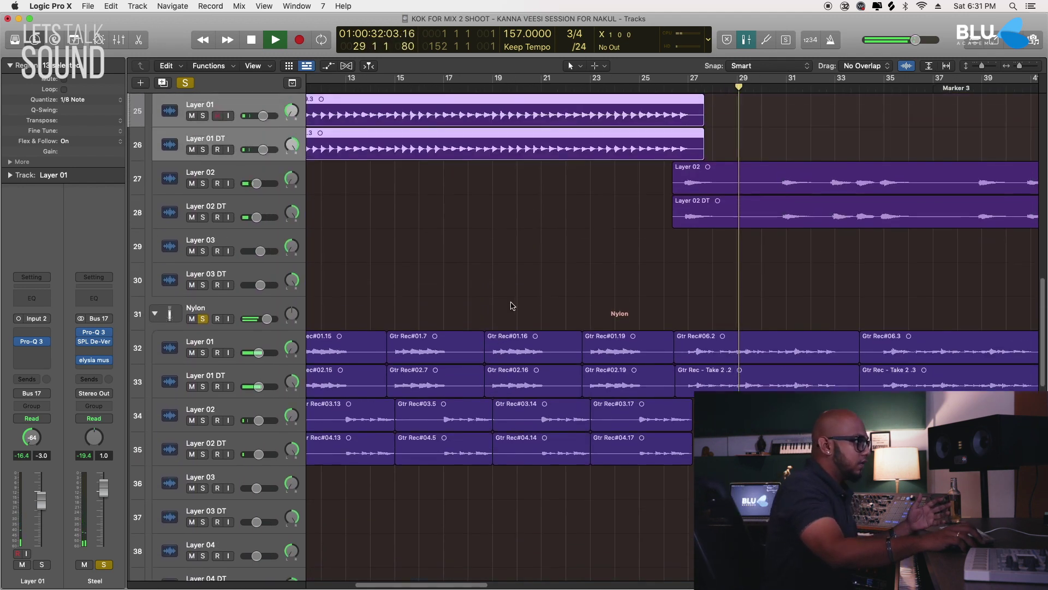
scroll(502, 299, left, 8)
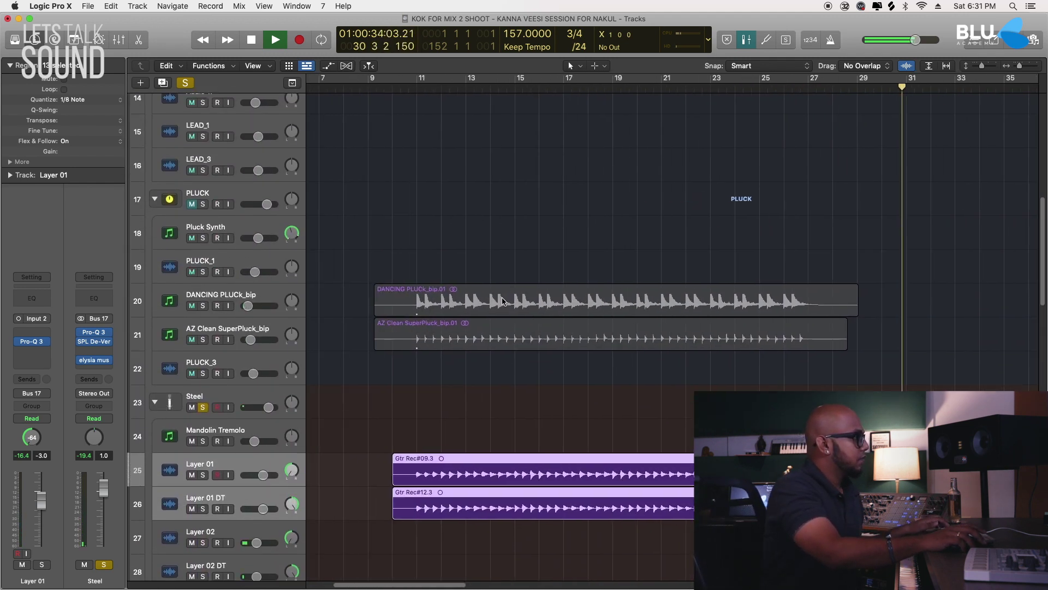
scroll(468, 401, down, 11)
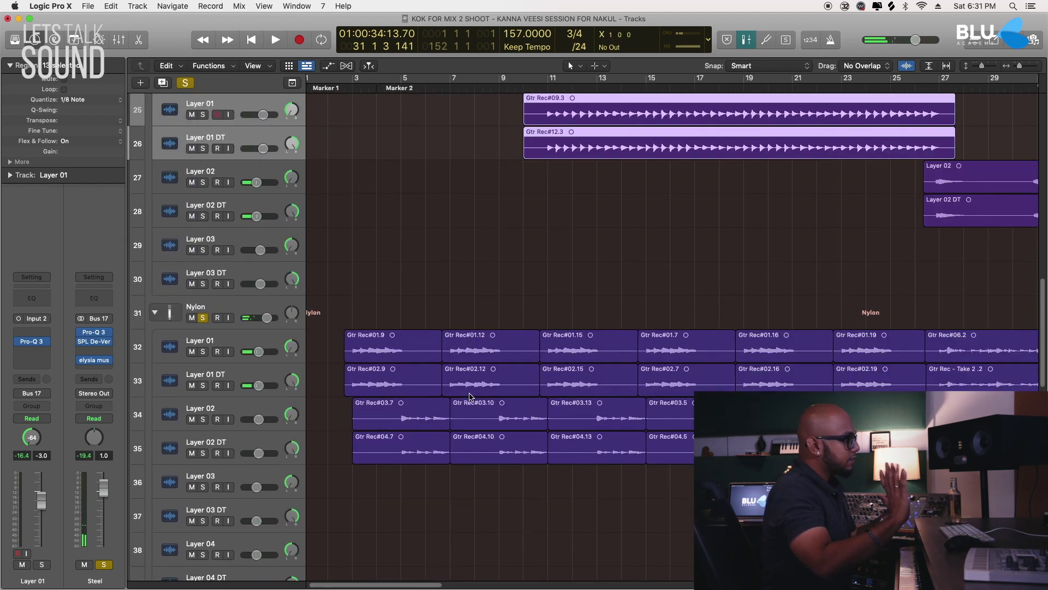
Step: Play the soloed tracks from bar 41 to hear the new nylon and steel parts enter, and stop playback
key(z)
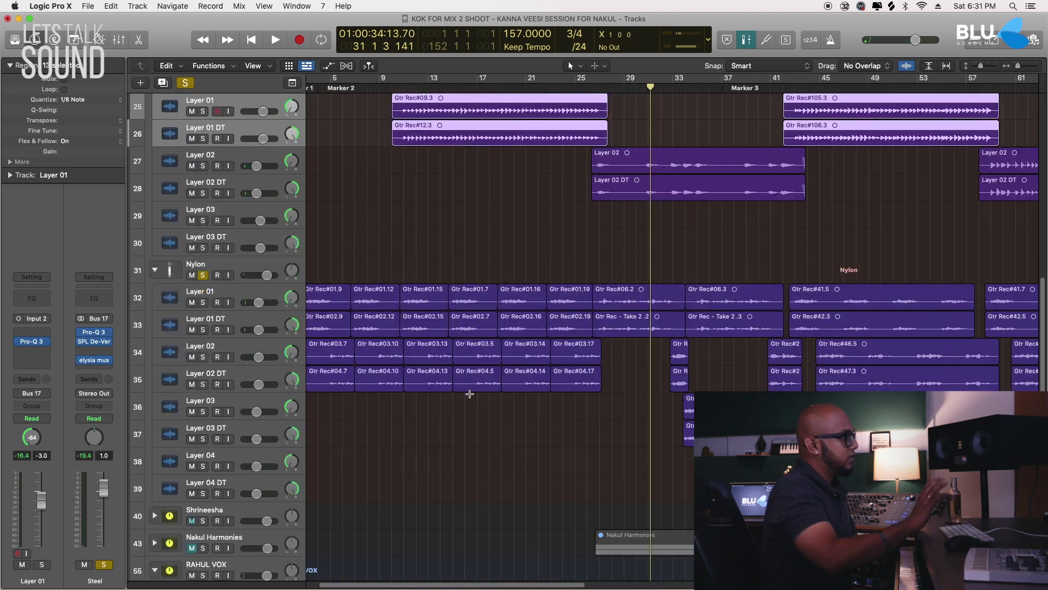
scroll(510, 382, up, 6)
scroll(552, 403, right, 6)
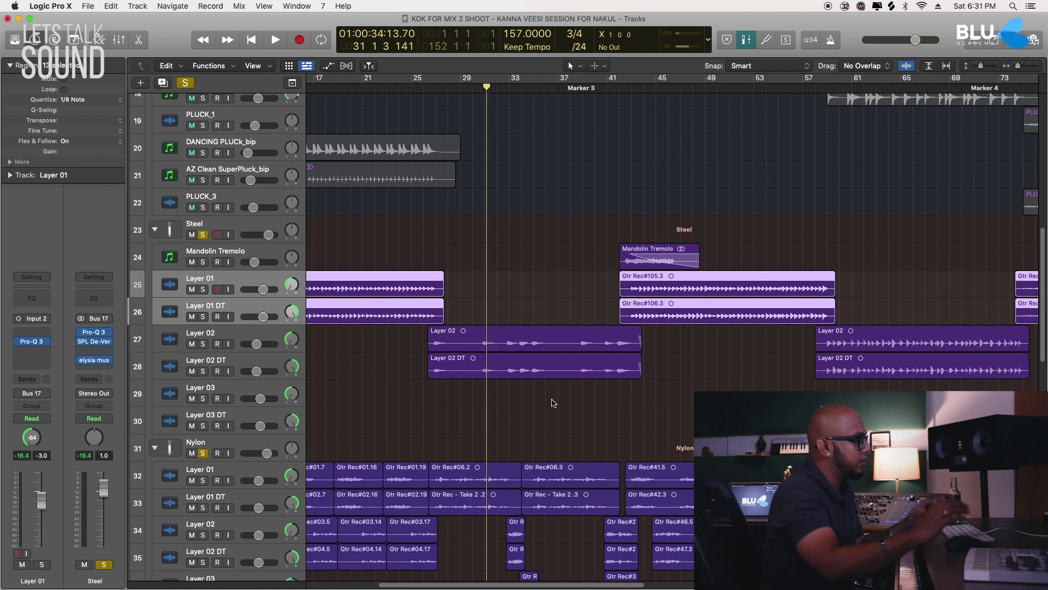
scroll(573, 402, down, 4)
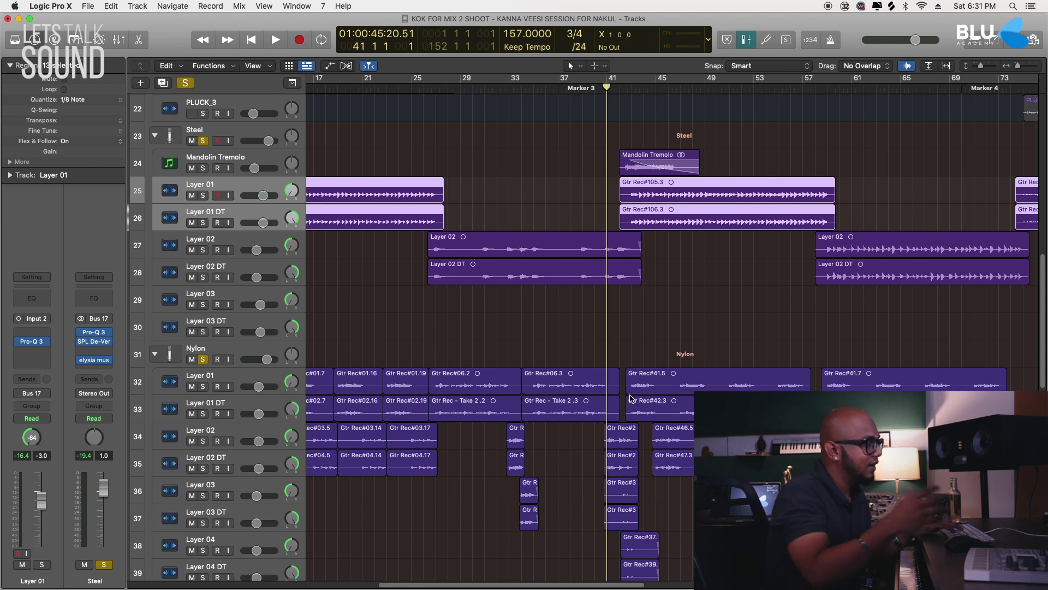
key(space)
key(space)
key(space)
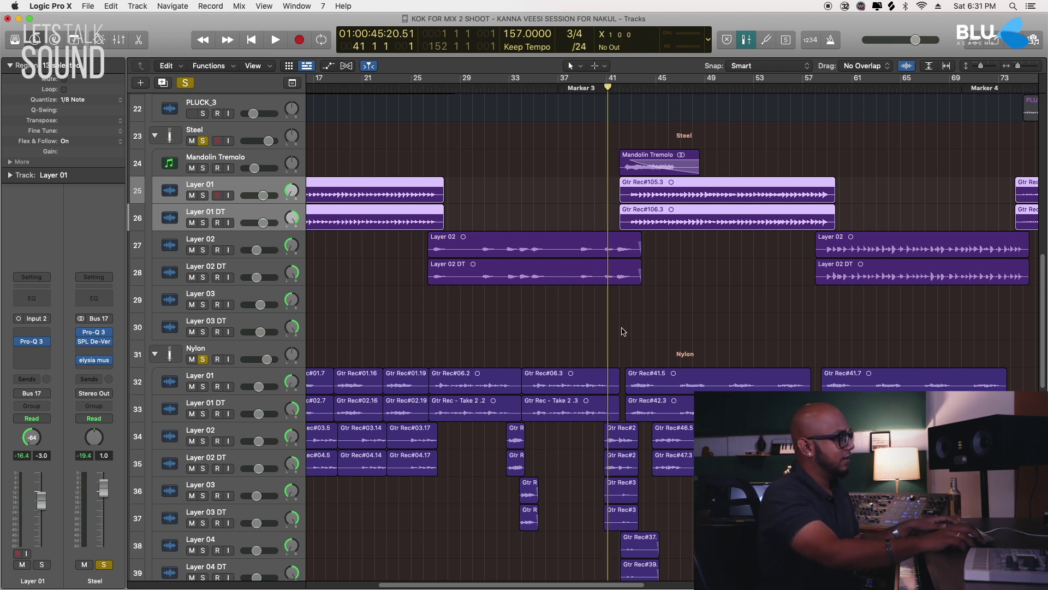
scroll(619, 317, down, 6)
key(super+Right)
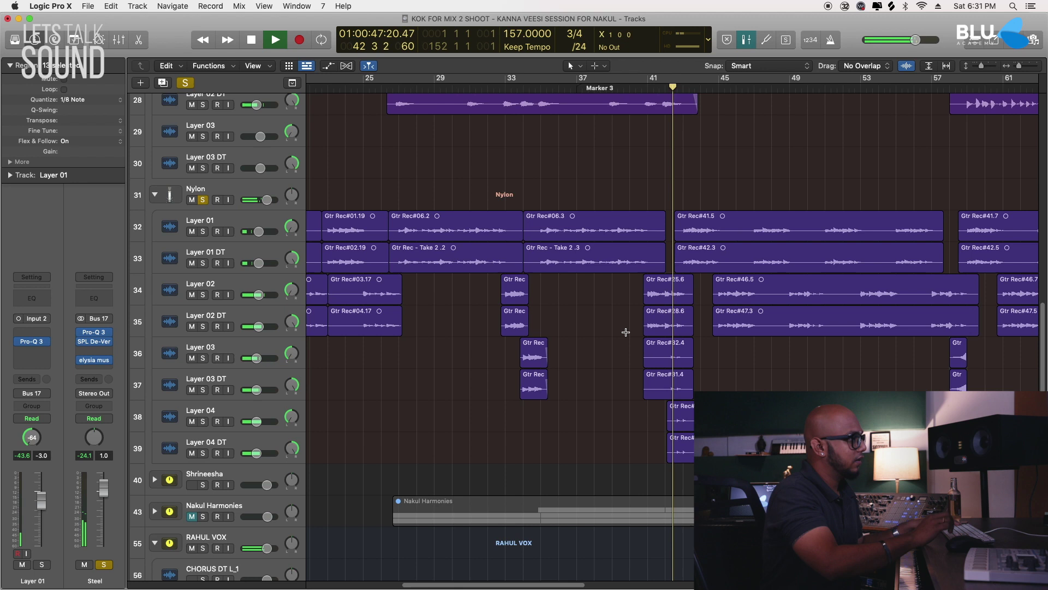
key(super+Down)
scroll(699, 343, up, 11)
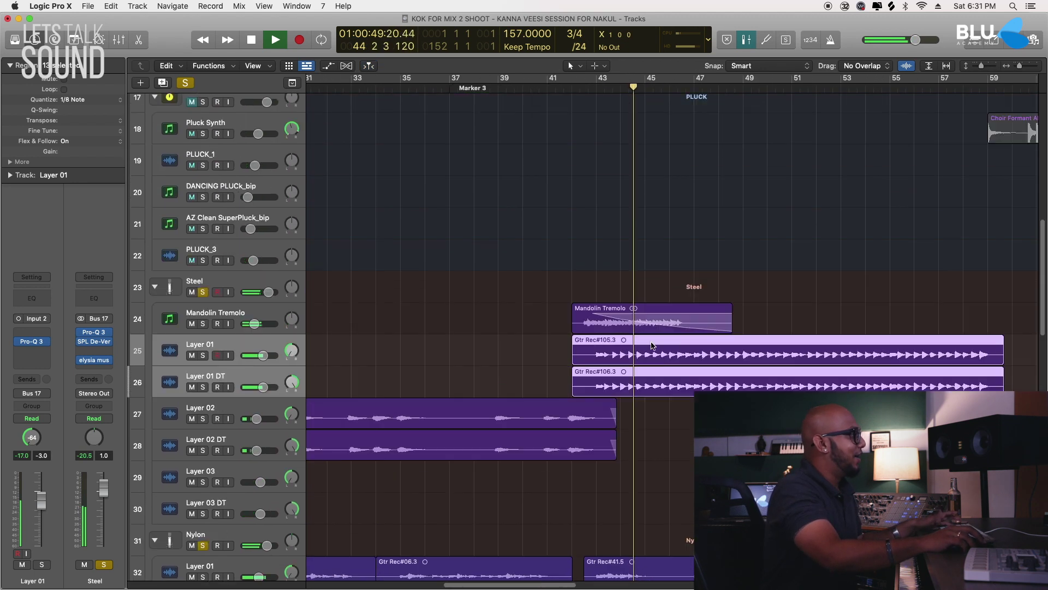
key(space)
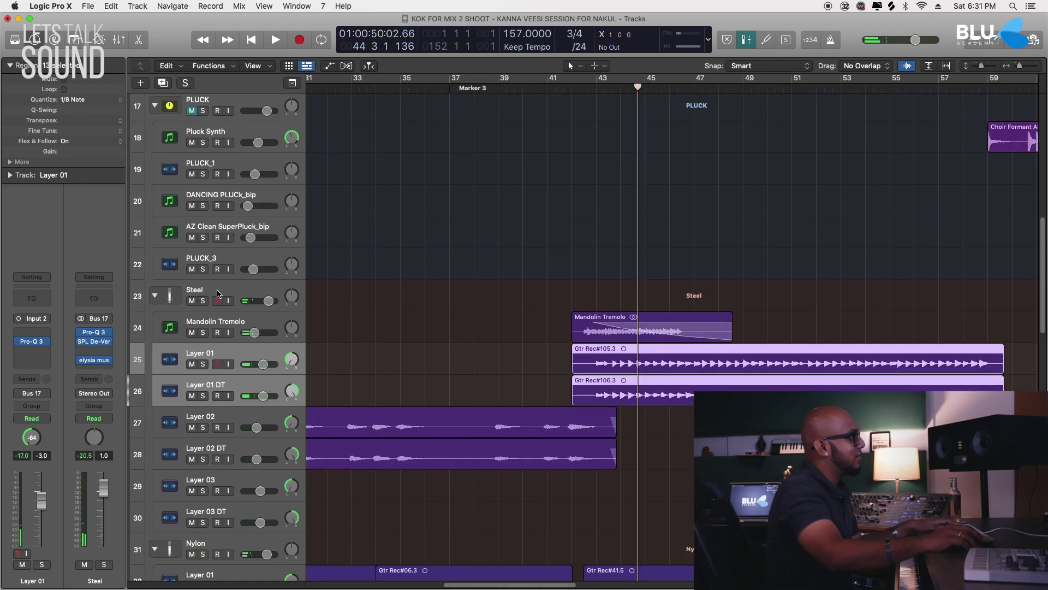
Step: Clear the existing solos, solo the Mandolin Tremolo track in the Steel stack and play it from bar 42
click(204, 322)
click(203, 333)
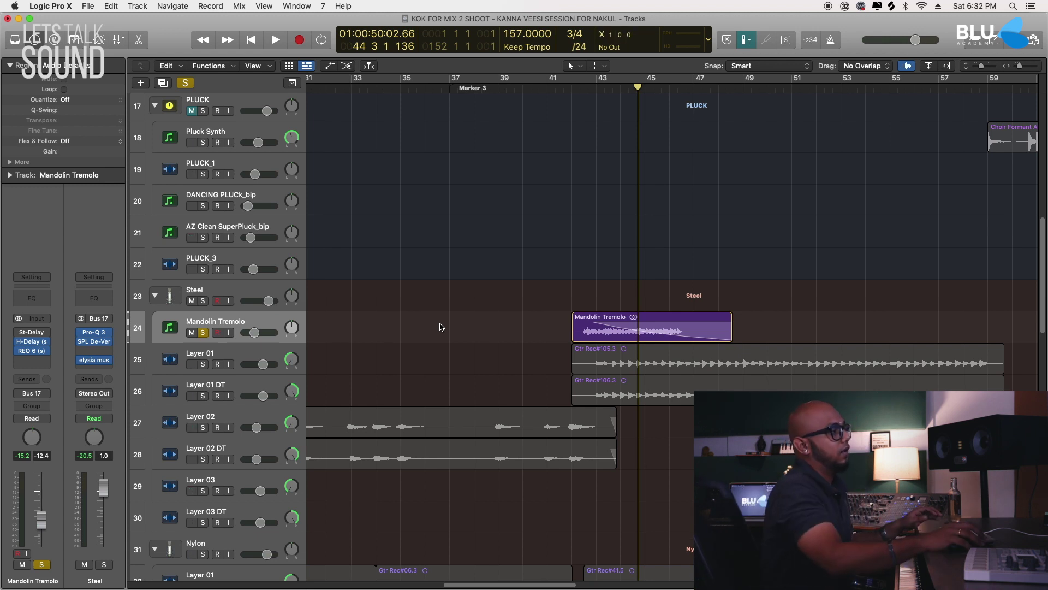
scroll(441, 326, down, 3)
key(super+Right)
key(super+Right)
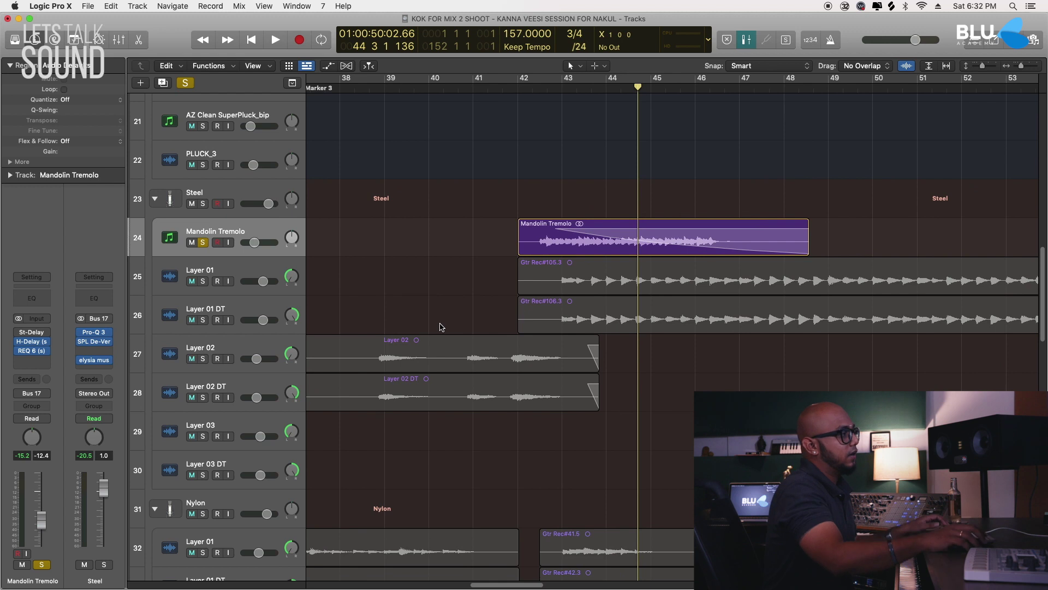
key(super+Down)
click(491, 85)
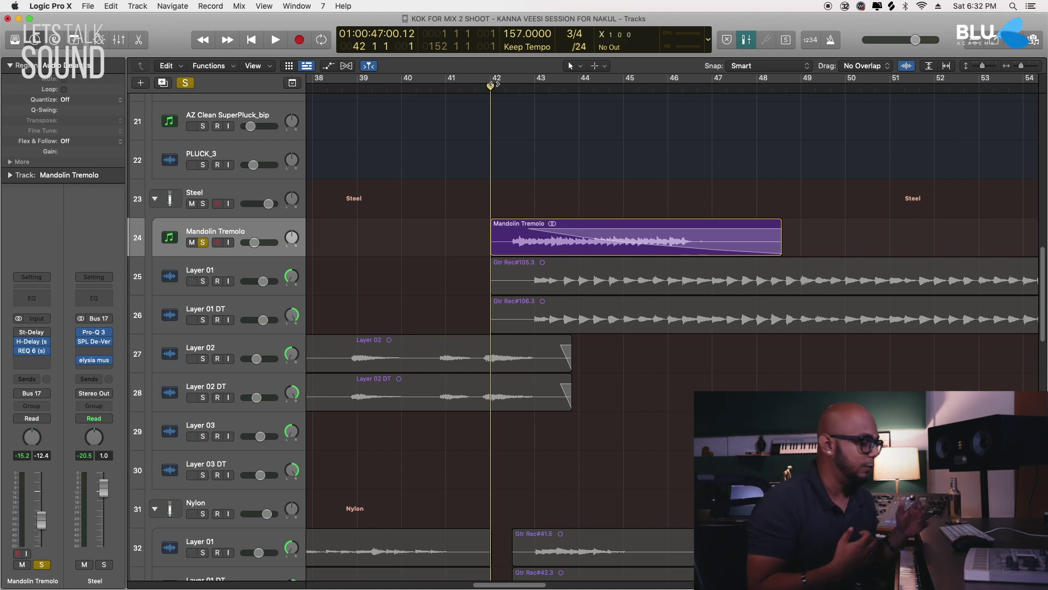
key(space)
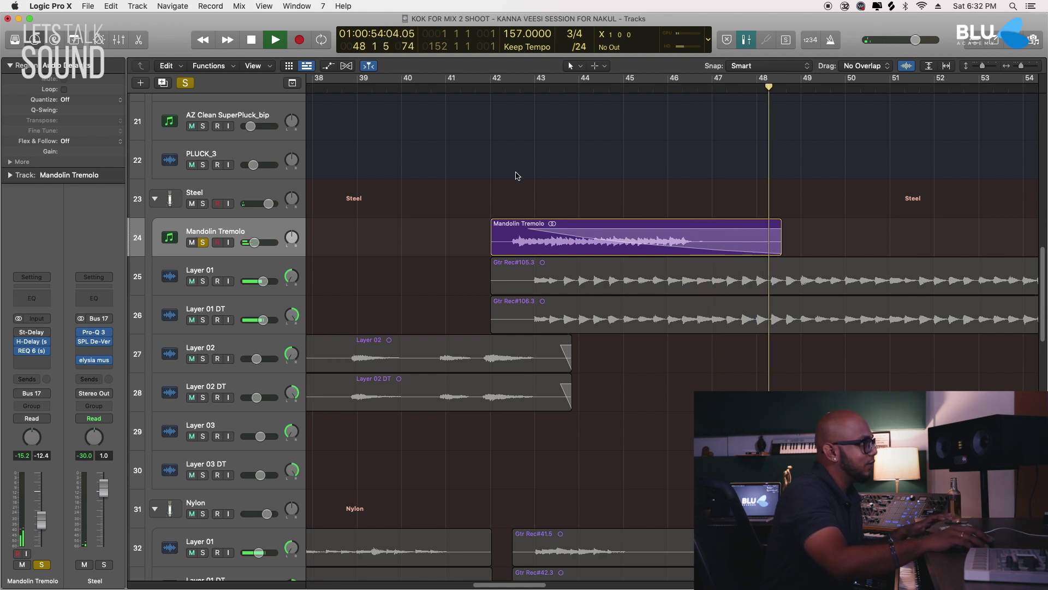
Step: Bypass all plug-ins on the Mandolin Tremolo and Steel channels and play the dry mandolin from bar 42
click(504, 86)
key(space)
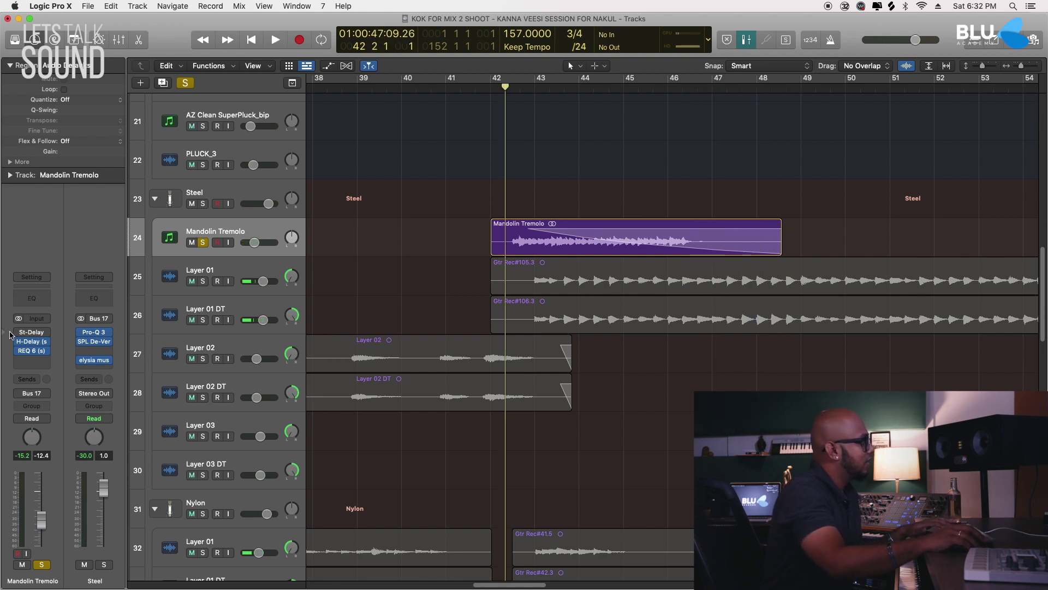
click(19, 342)
click(86, 337)
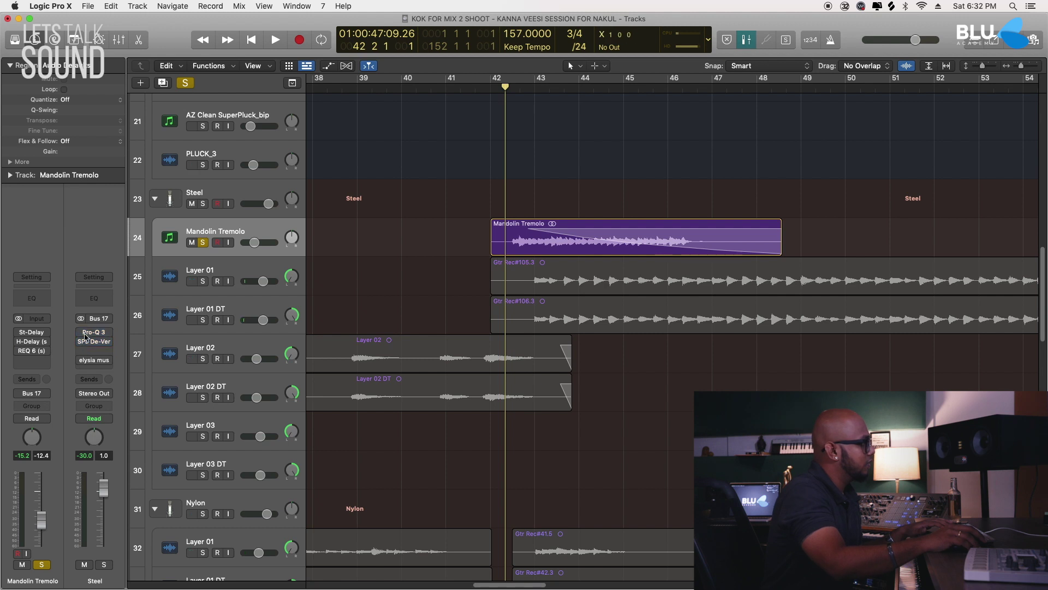
key(space)
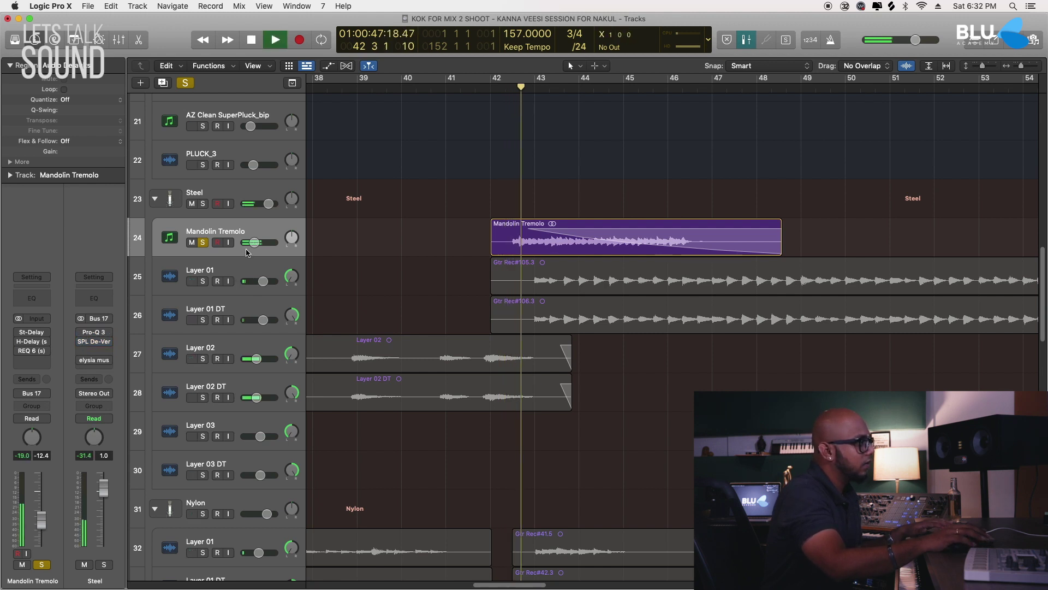
key(space)
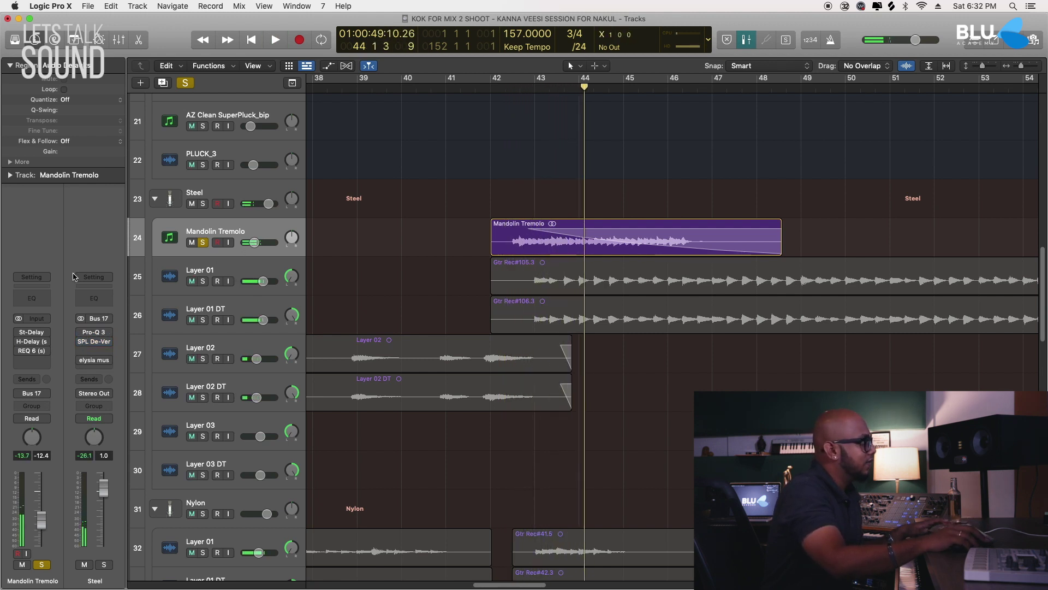
Step: Re-enable all plug-ins on the Mandolin Tremolo and Steel channels and play the processed mandolin from bar 42
click(16, 333)
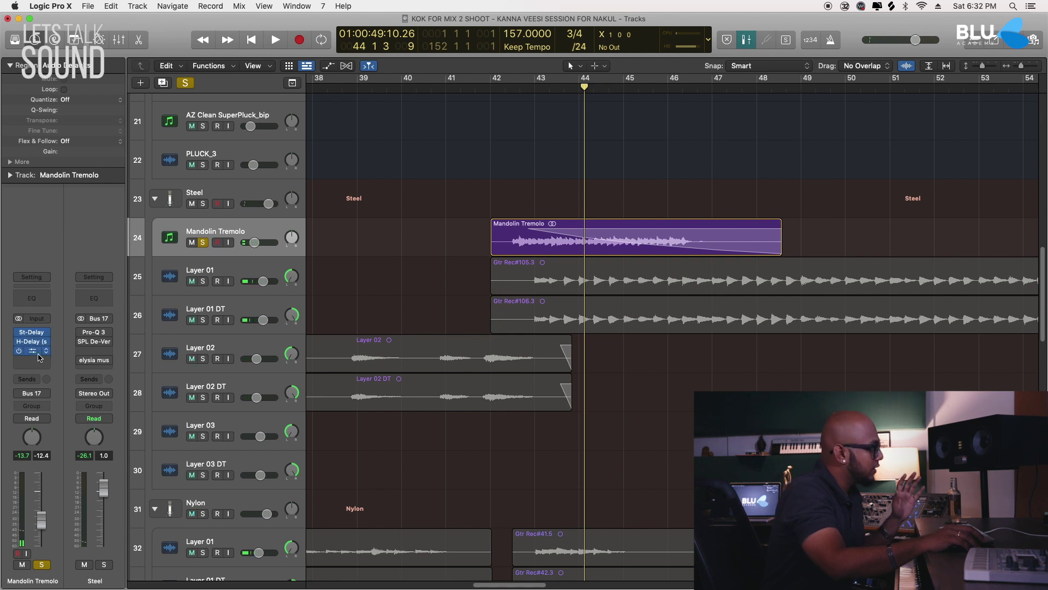
click(81, 361)
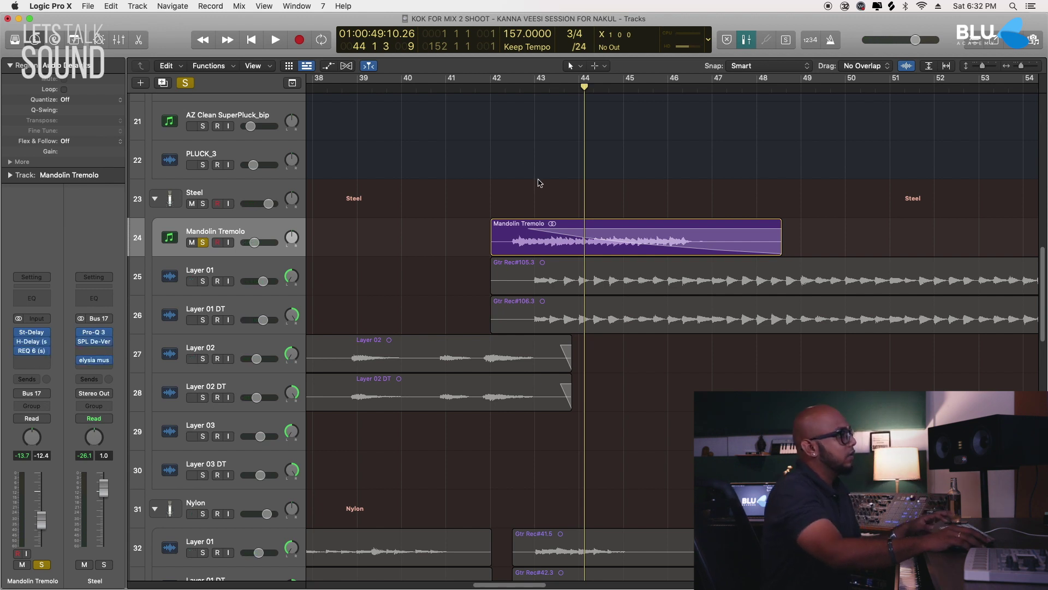
key(space)
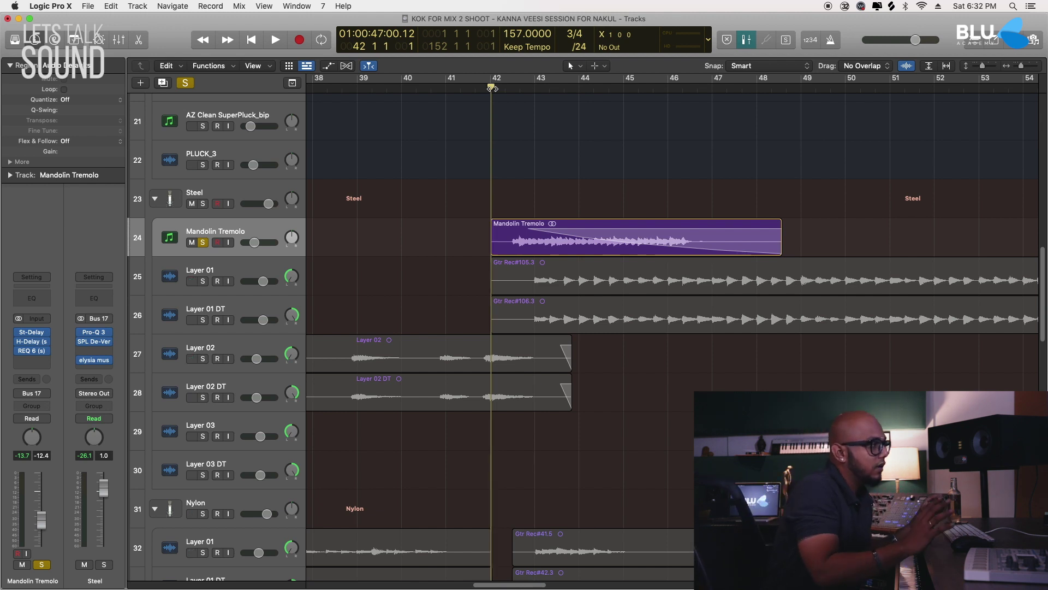
key(space)
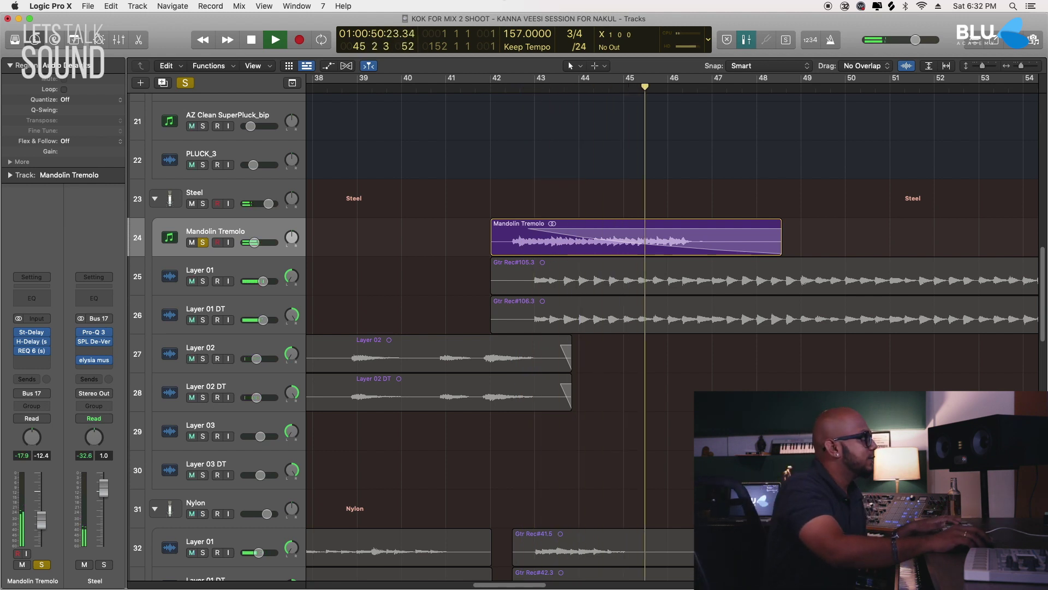
key(space)
Step: Turn off the solo on the Mandolin Tremolo track and look over the remaining tracks below it
click(203, 242)
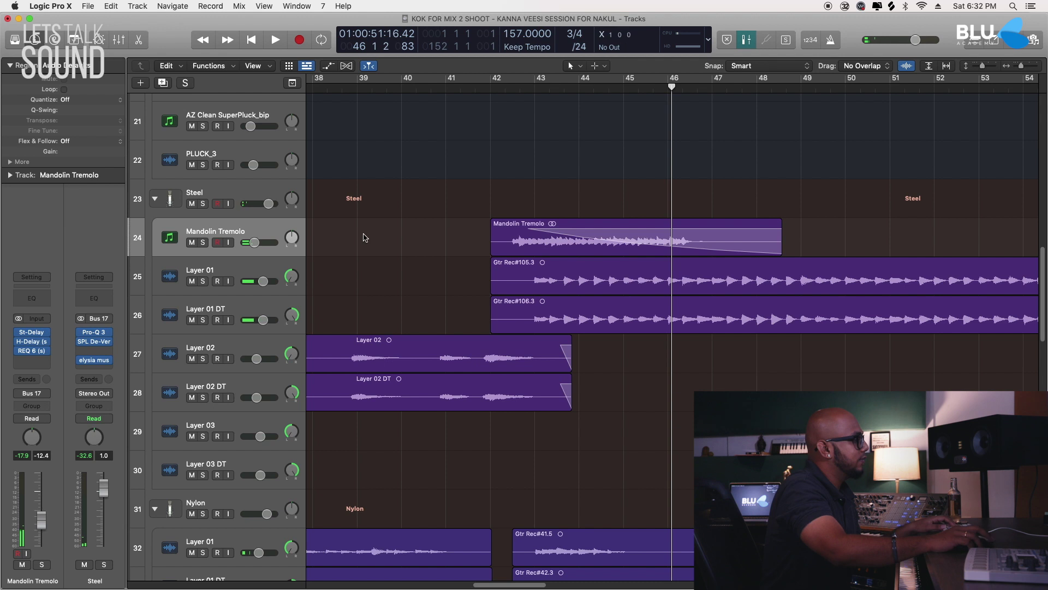
scroll(382, 243, down, 10)
scroll(404, 249, left, 4)
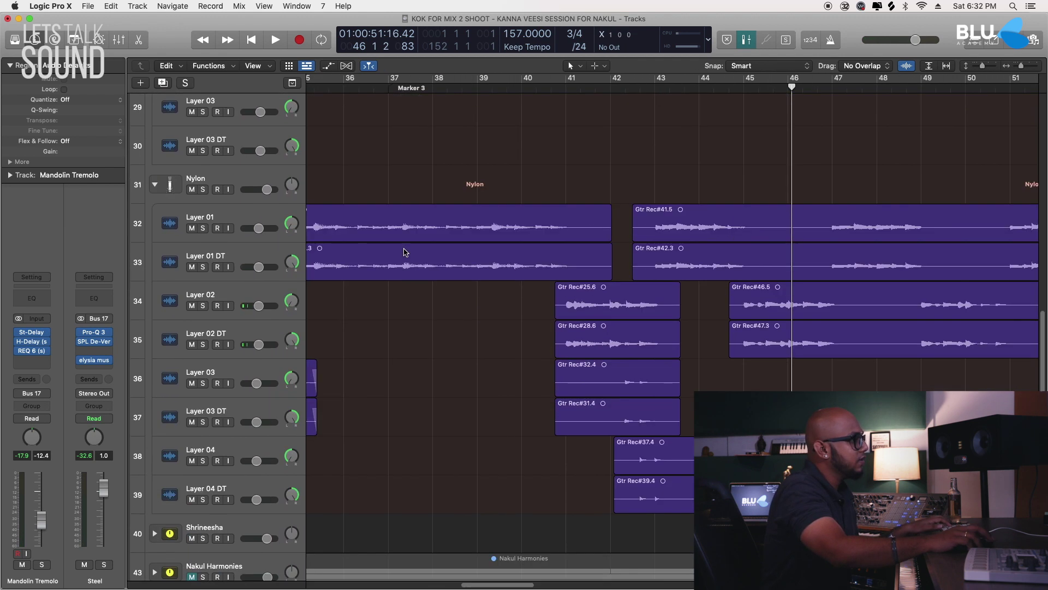
scroll(404, 252, down, 15)
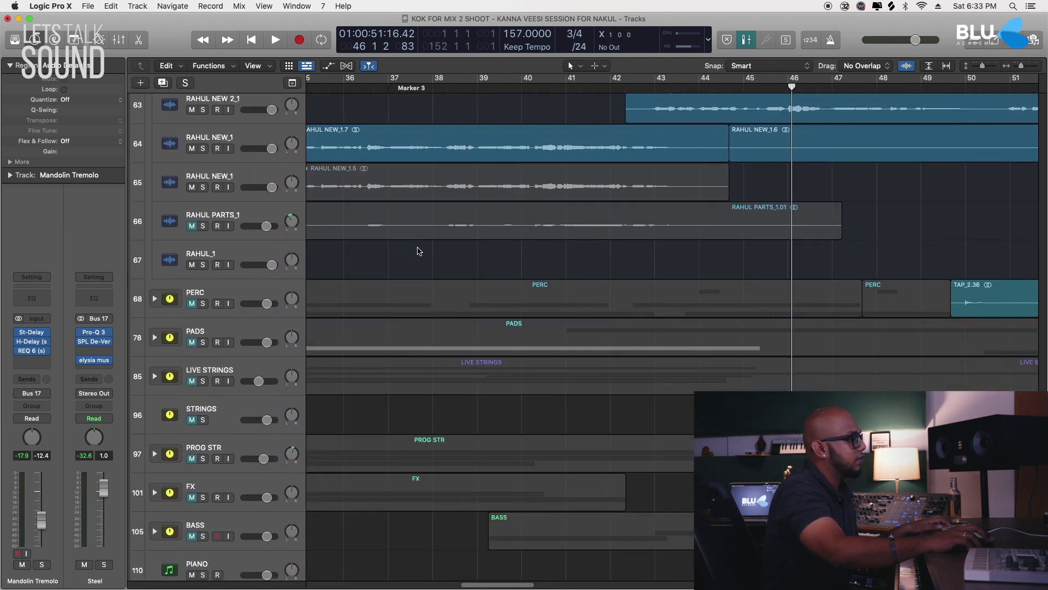
scroll(388, 261, down, 2)
Step: Play all unmuted tracks together from bar 42 to hear the mandolin in context, and stop playback
key(comma)
key(comma)
key(comma)
key(comma)
key(space)
scroll(684, 265, up, 9)
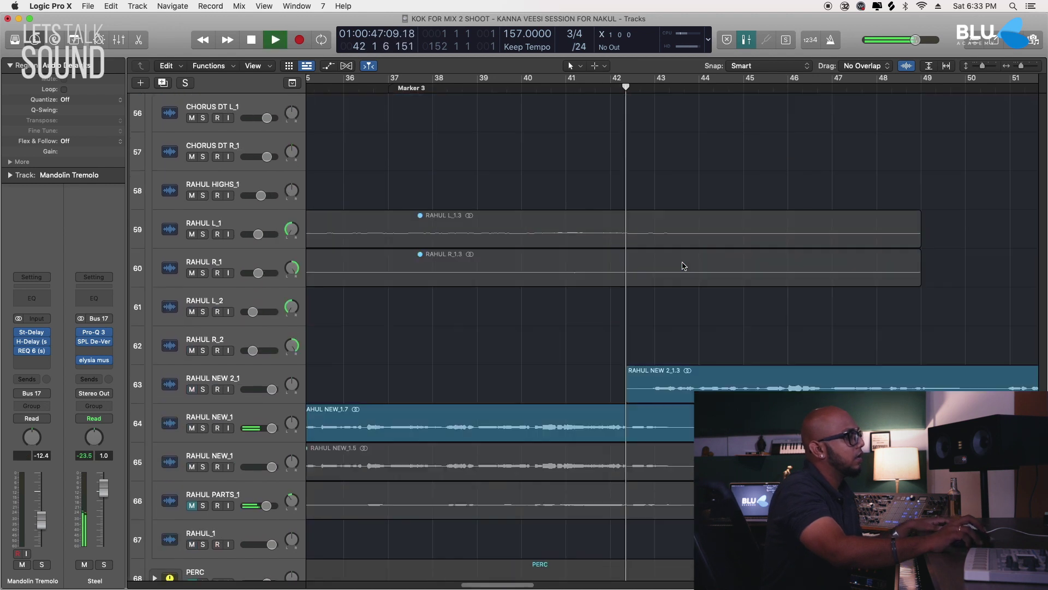
scroll(684, 265, up, 8)
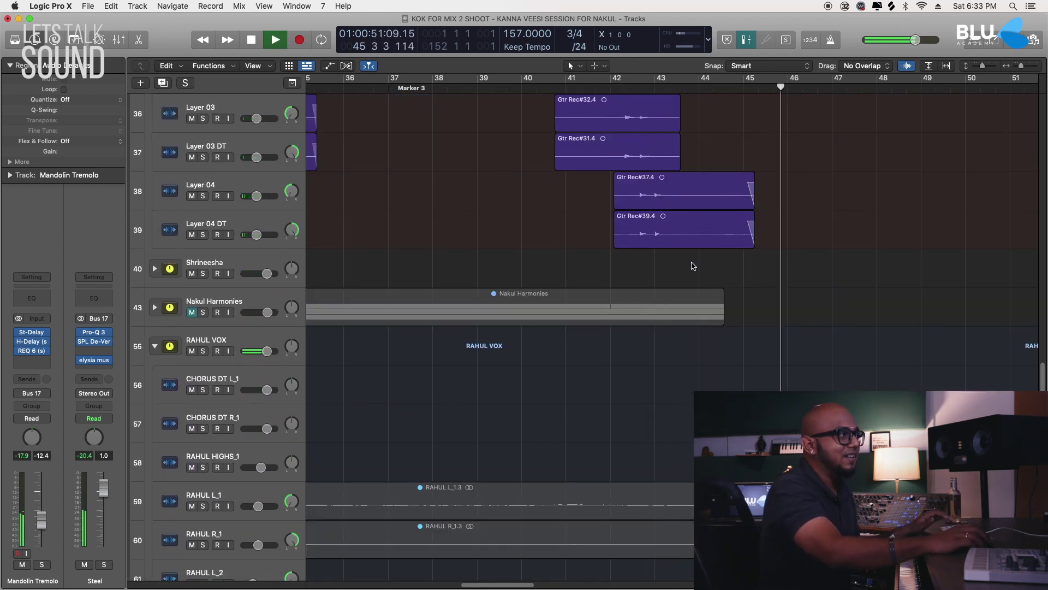
scroll(689, 273, up, 6)
key(space)
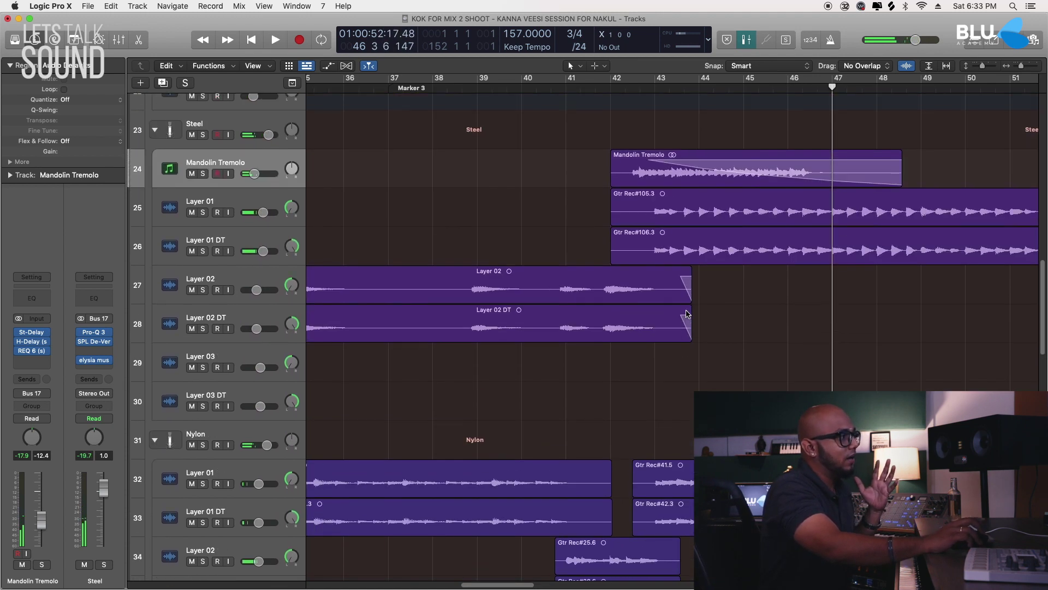
Step: Mute the Mandolin Tremolo track and play the section from bar 41 without it
scroll(687, 314, up, 3)
click(192, 318)
click(577, 86)
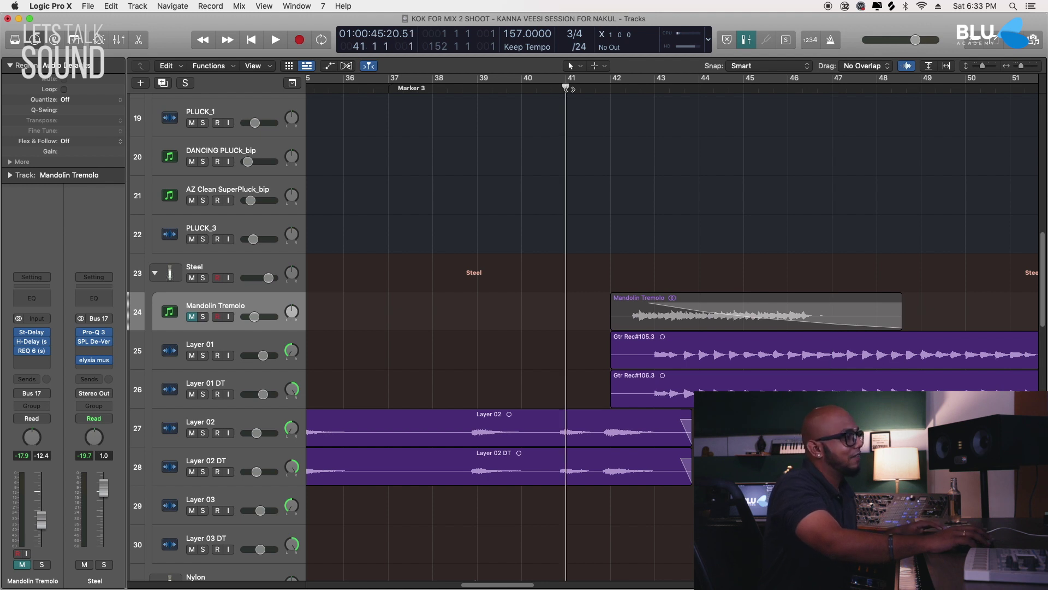
key(space)
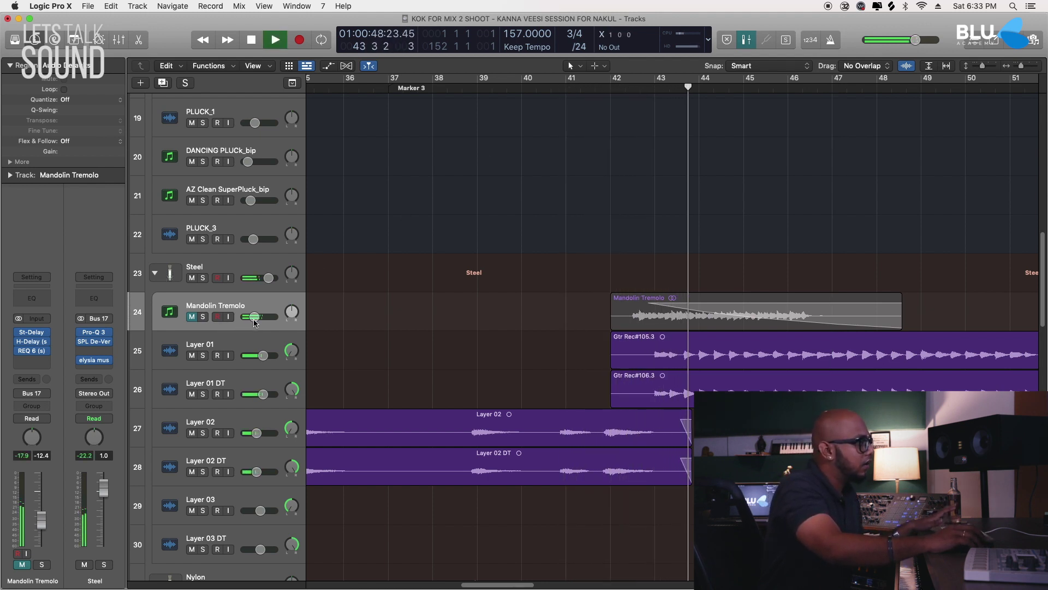
key(space)
Step: Unmute the Mandolin Tremolo track and raise its volume to -9.2 dB while replaying the same section
click(191, 317)
click(551, 88)
key(space)
drag(258, 317, 267, 321)
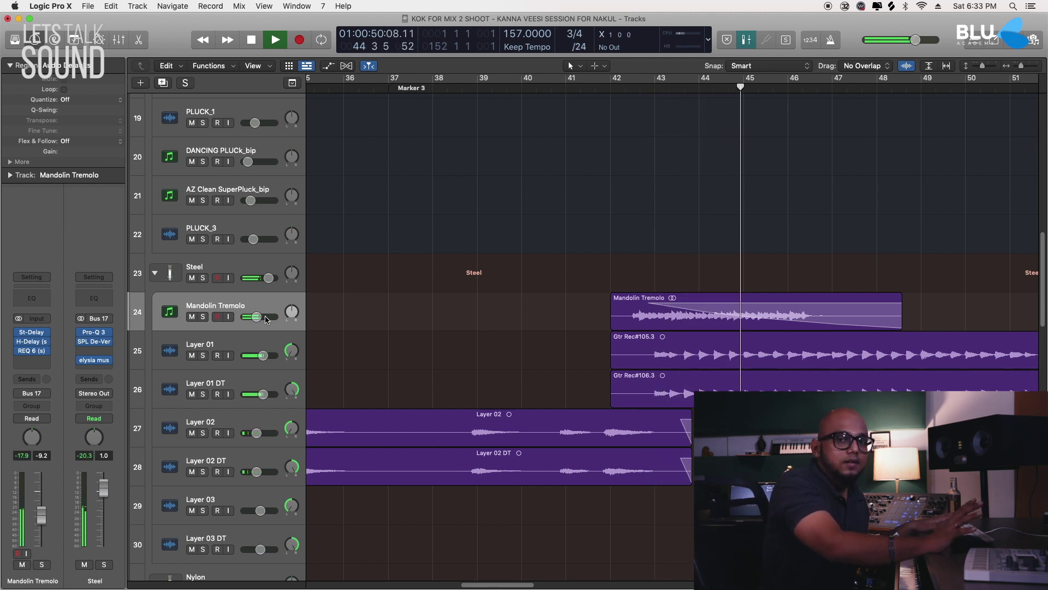
key(space)
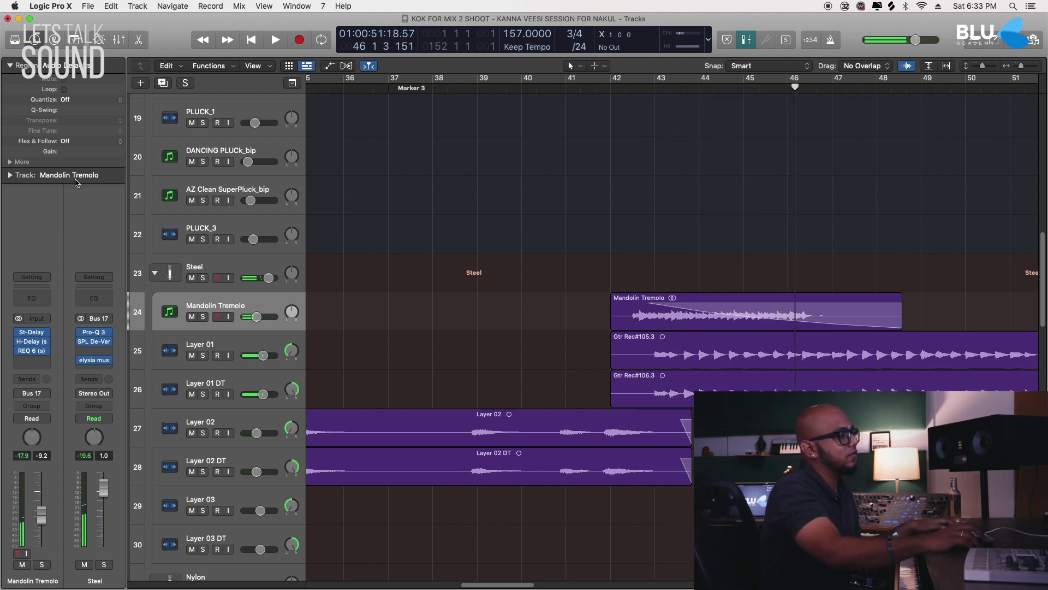
Step: Stop playback and place the playhead at bar 42, where the Mandolin Tremolo region starts, and move it forward to bar 43
scroll(733, 211, up, 15)
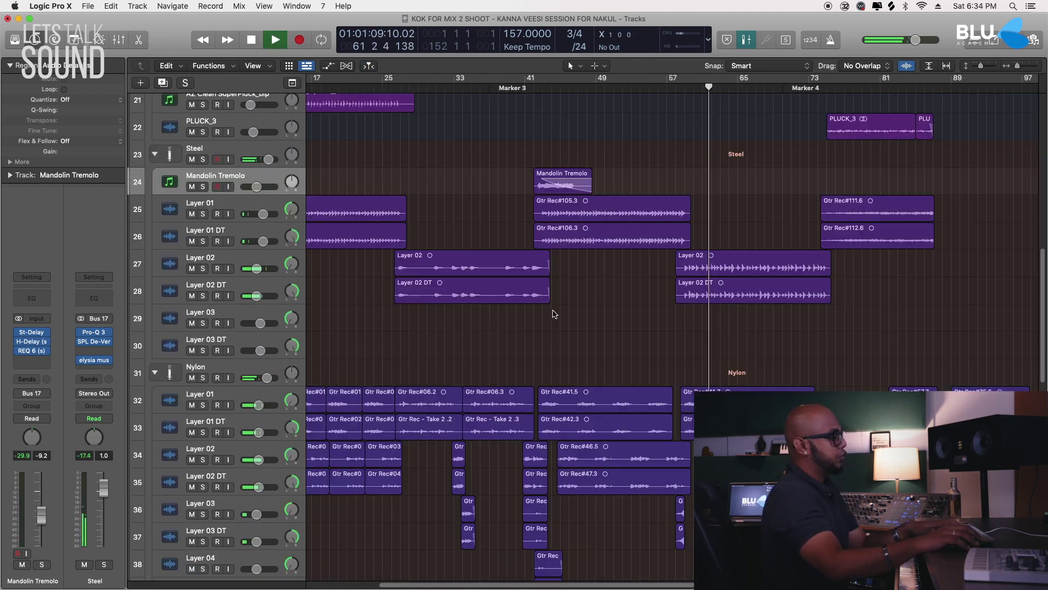
click(538, 89)
key(super+Right)
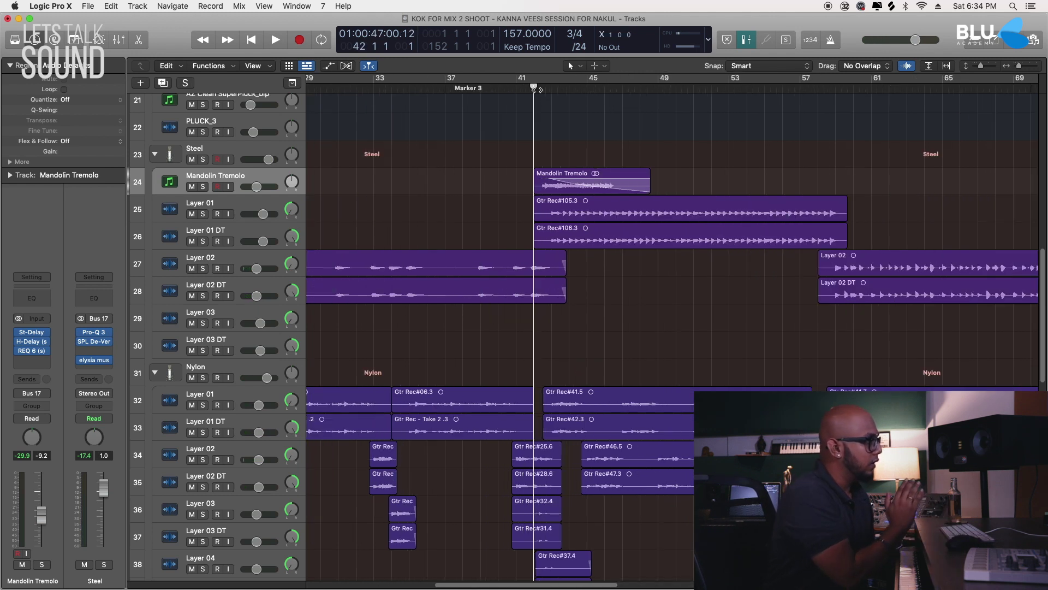
key(period)
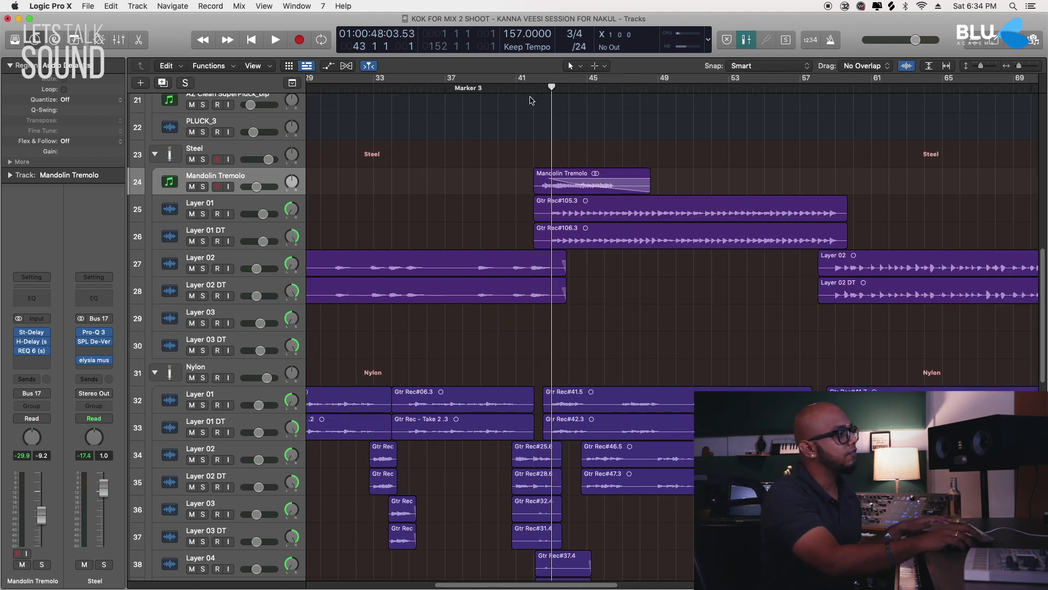
Step: Move the playhead to bar 58, where the next steel Layer 02 regions begin, look over the nylon layers below, and advance to bar 59
click(818, 87)
scroll(803, 164, right, 5)
scroll(801, 195, down, 3)
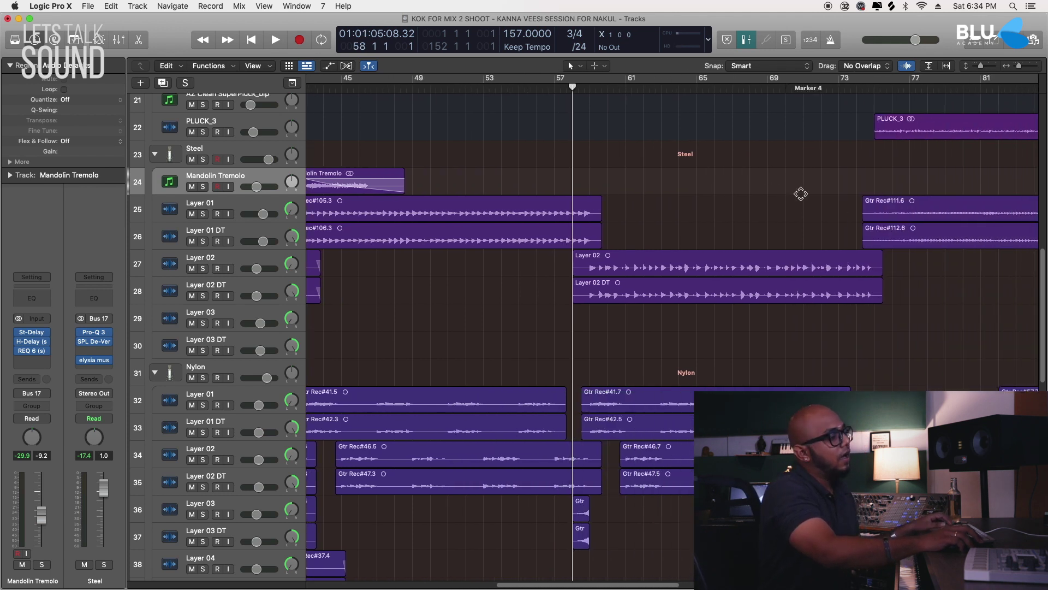
scroll(768, 267, down, 2)
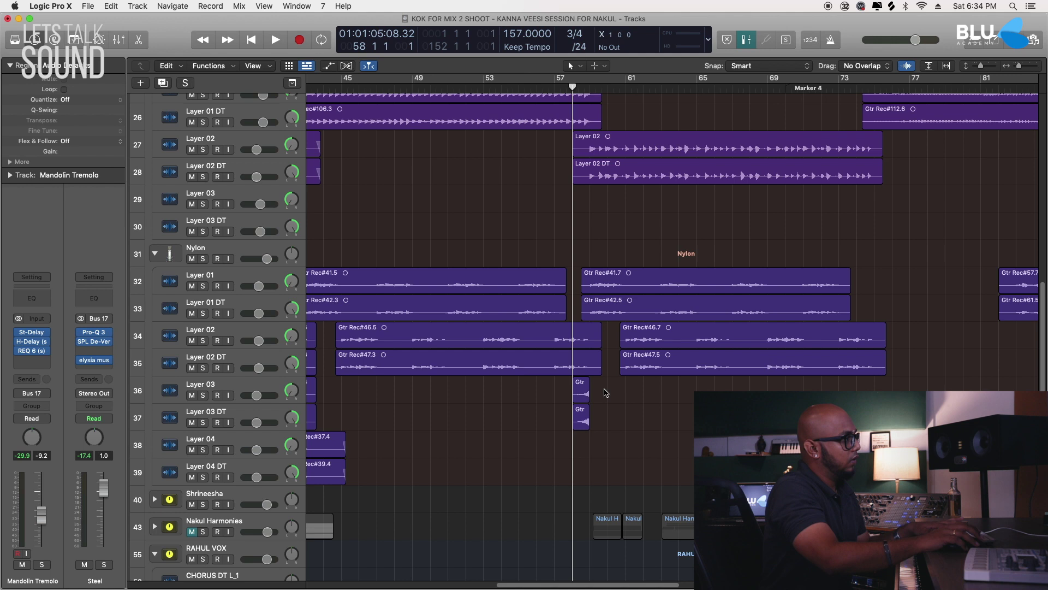
key(period)
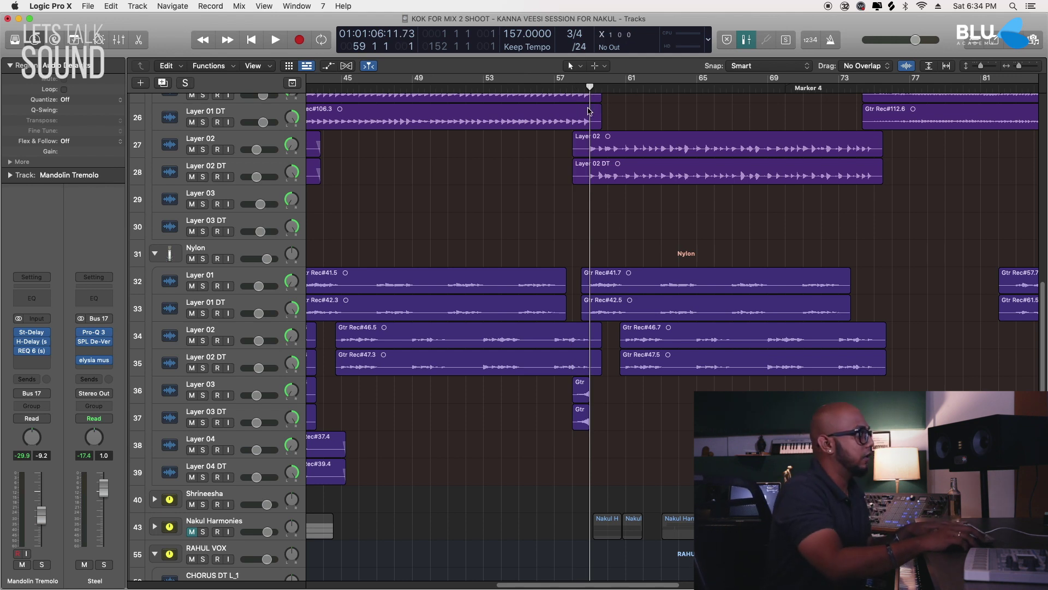
Step: Solo the Steel track stack and play it from bar 57
scroll(589, 110, up, 10)
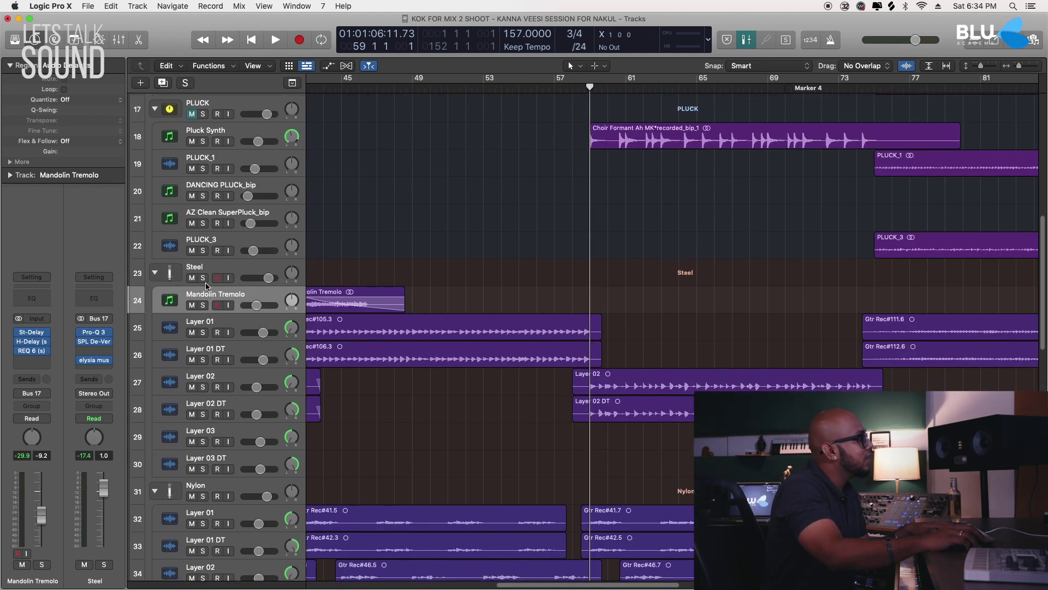
click(206, 284)
click(204, 279)
key(comma)
key(comma)
key(space)
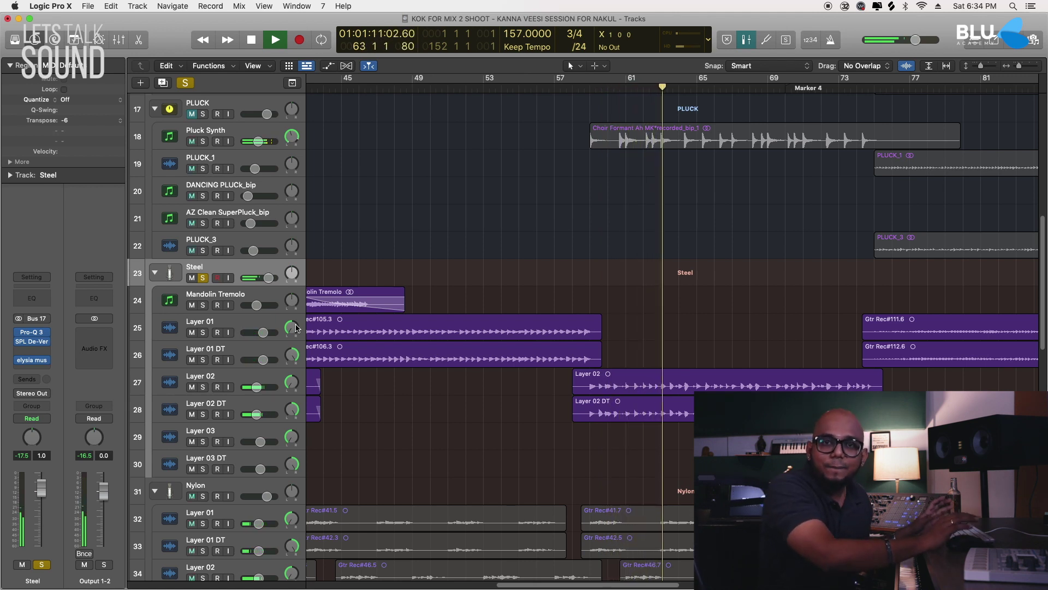
Step: Add the lead vocal on track 64 to the solo while the steel guitars keep playing
scroll(457, 393, down, 10)
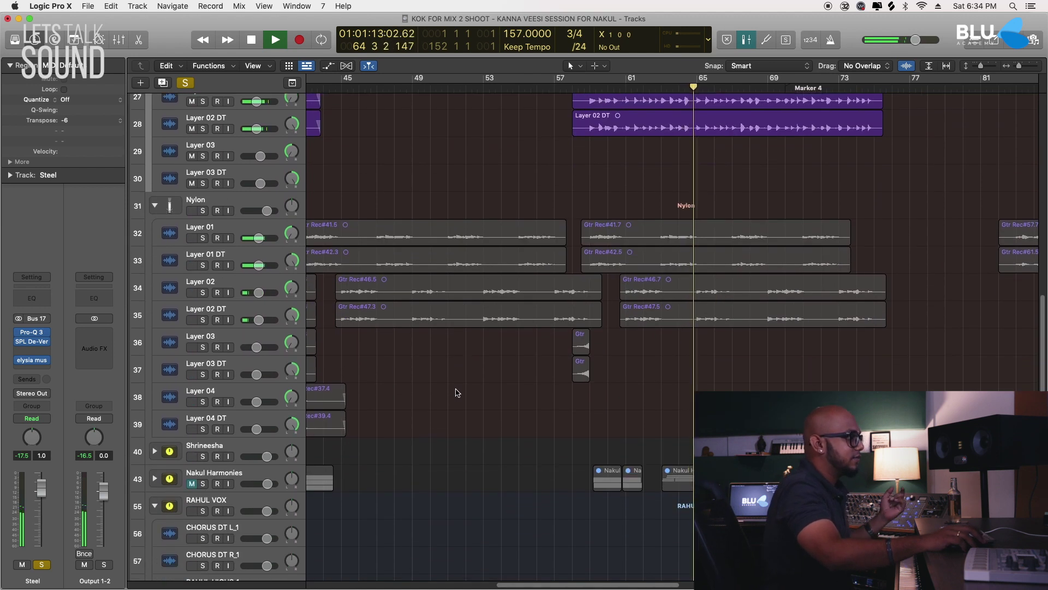
scroll(312, 432, down, 10)
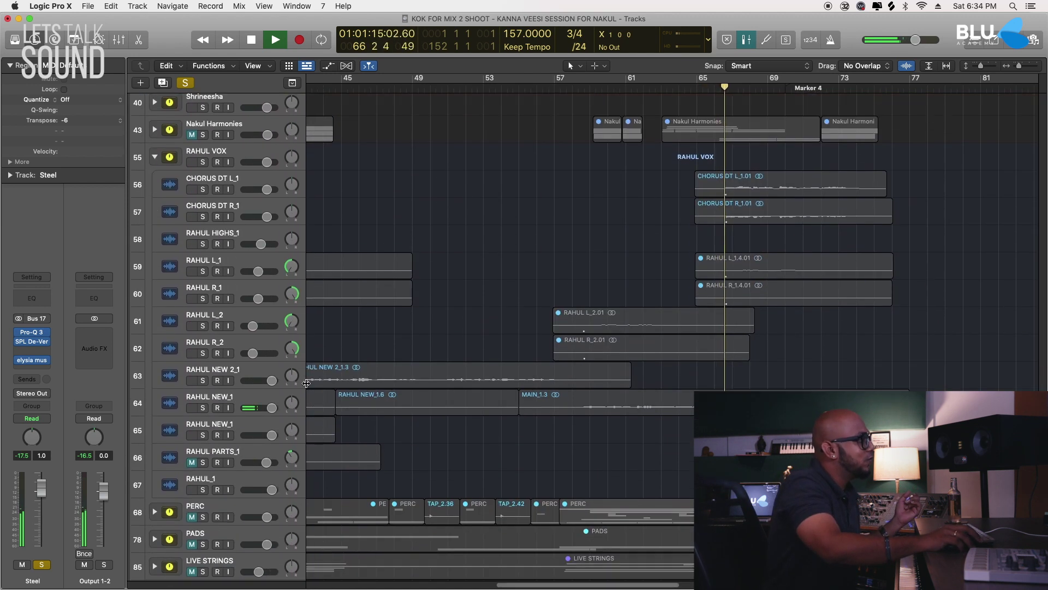
click(203, 408)
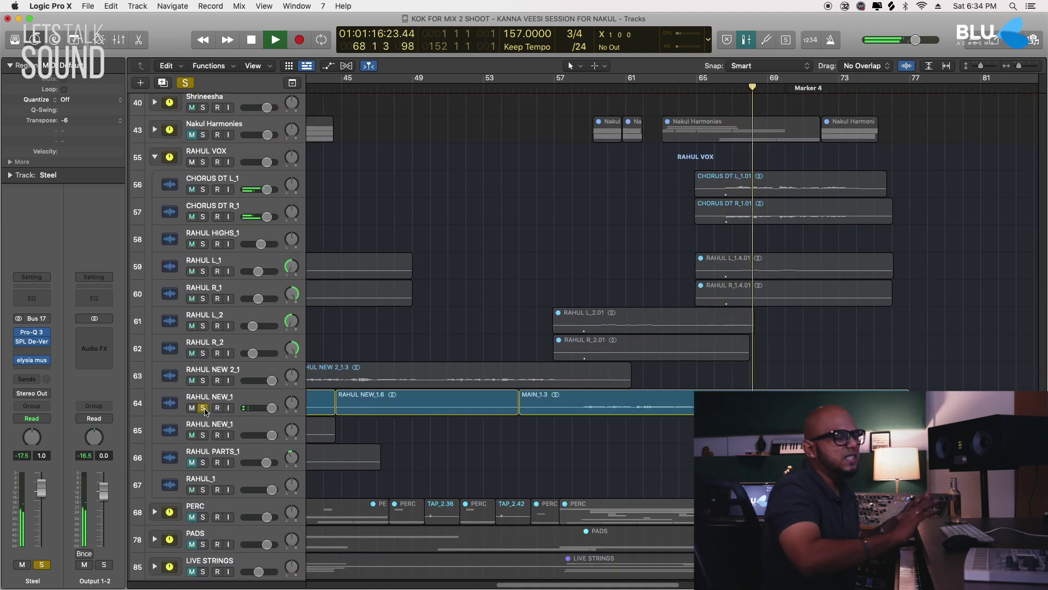
Step: Stop playback, rewind from bar 68 to around bar 57, and replay the soloed steel guitars and lead vocal
key(space)
key(comma)
key(comma)
key(comma)
key(comma)
key(comma)
key(comma)
key(comma)
key(comma)
key(comma)
key(comma)
key(comma)
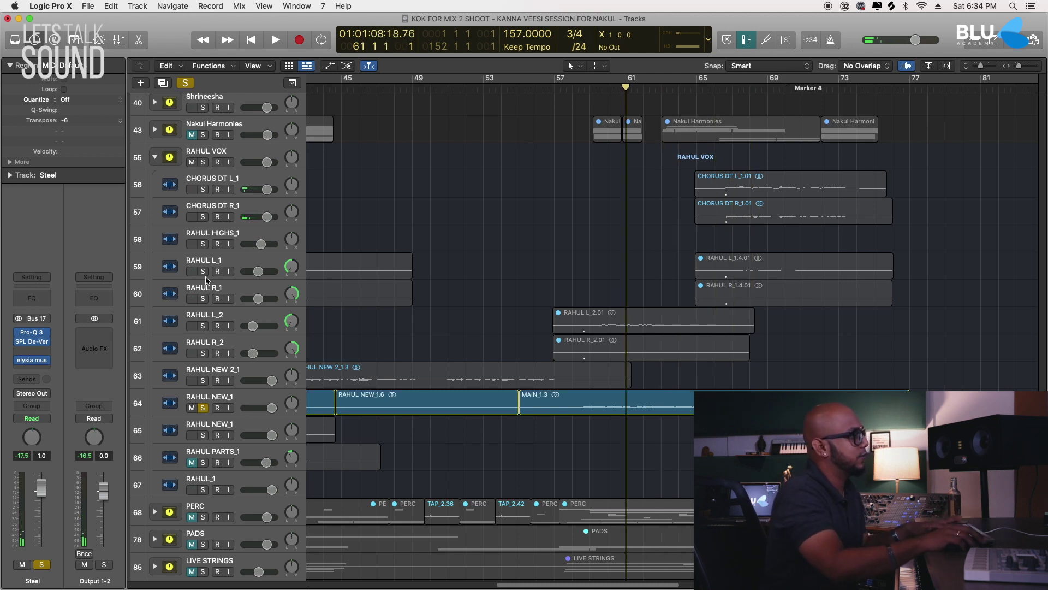
key(space)
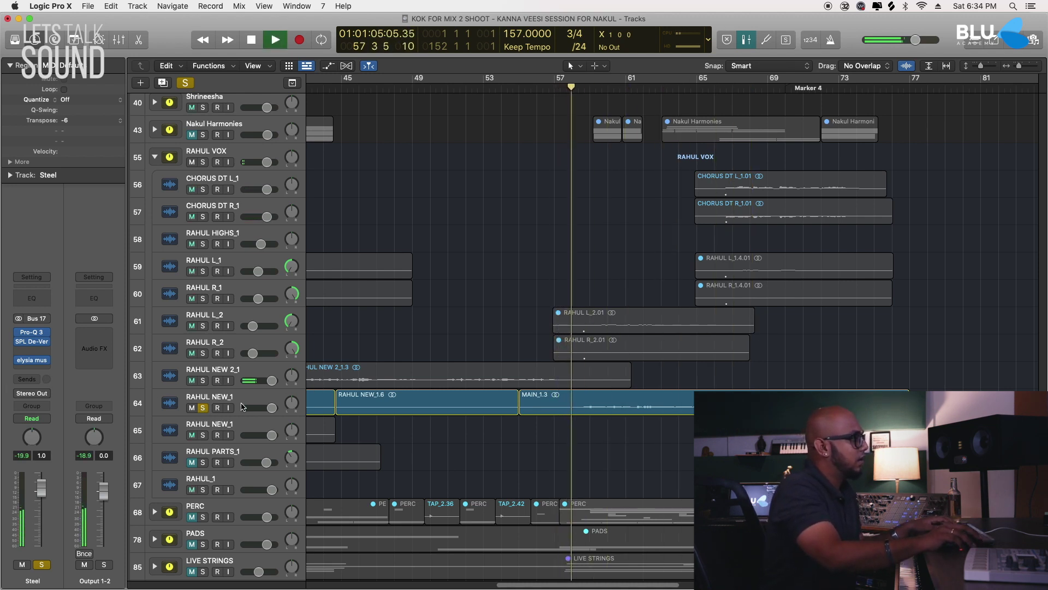
Step: Solo the vocal on track 63 and the Nylon stack as well, so they play along with the Steel stack
shift+click(535, 377)
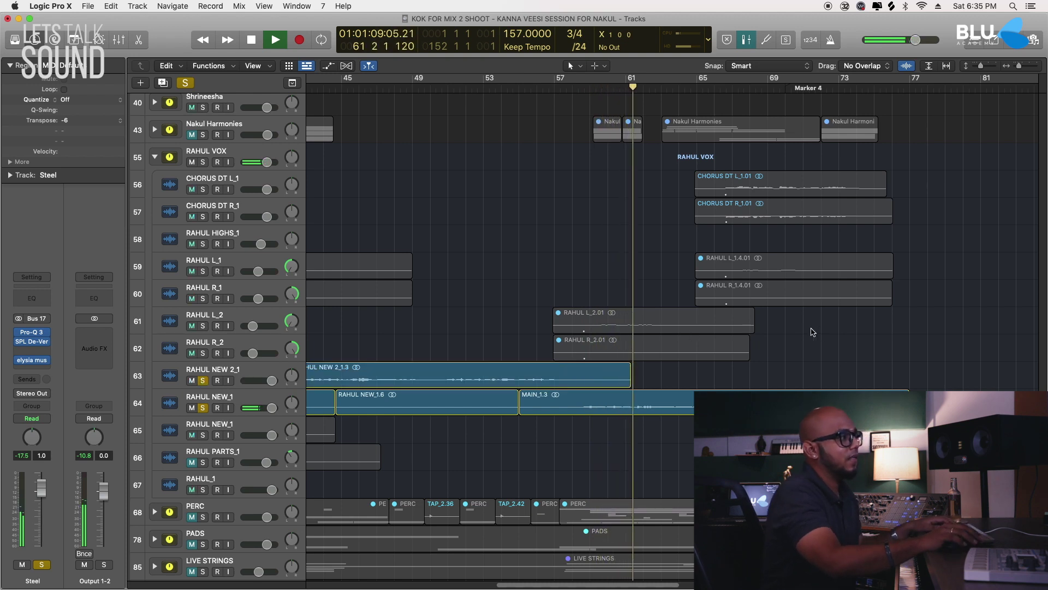
scroll(814, 332, up, 10)
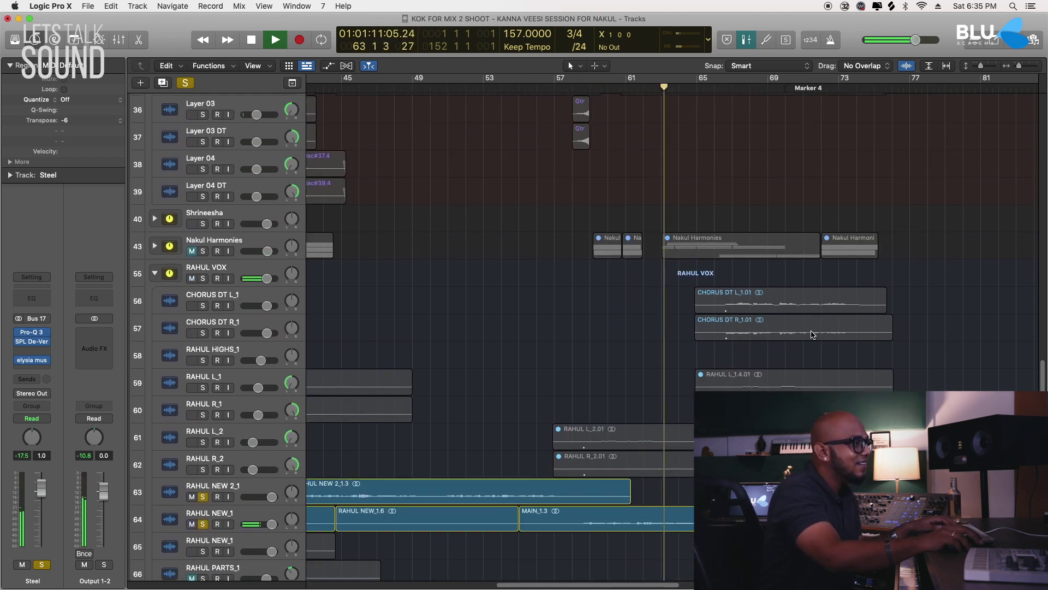
scroll(804, 337, up, 3)
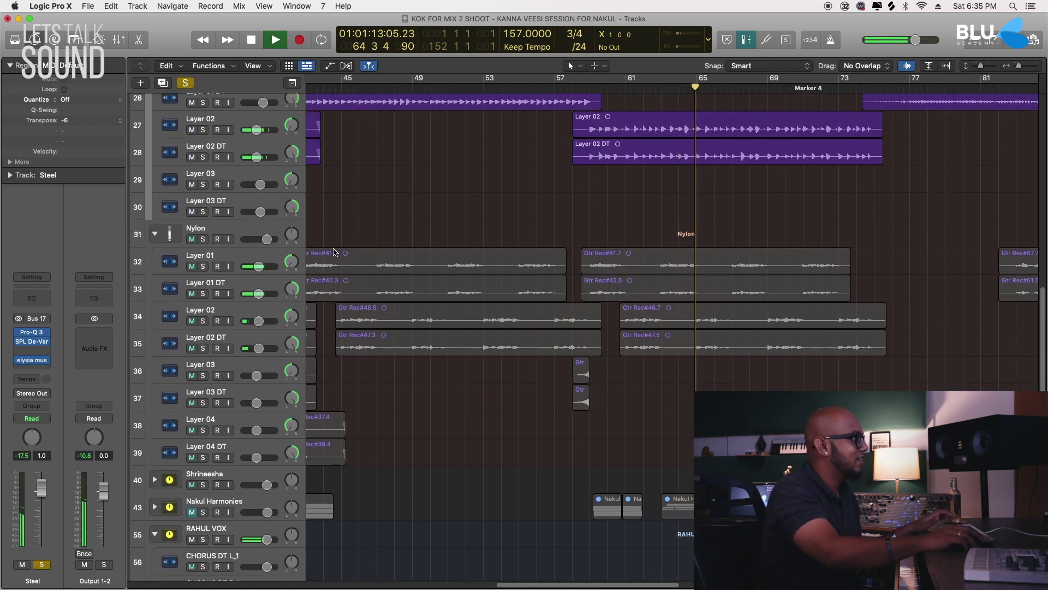
click(203, 240)
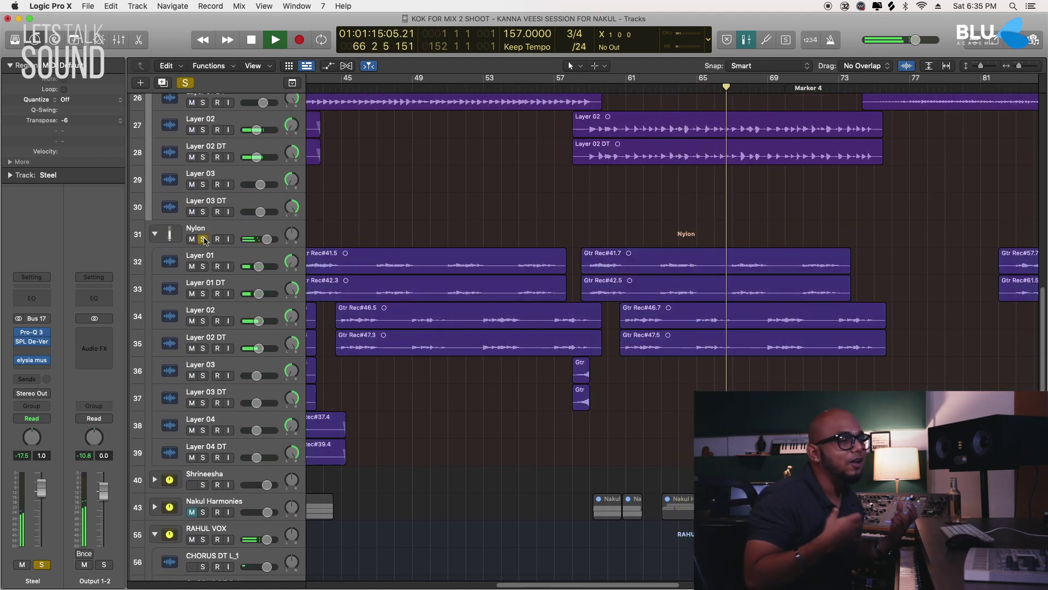
Step: Look over the vocal and pluck tracks during playback, stop it, and clear all solos
scroll(763, 360, down, 5)
scroll(762, 360, down, 4)
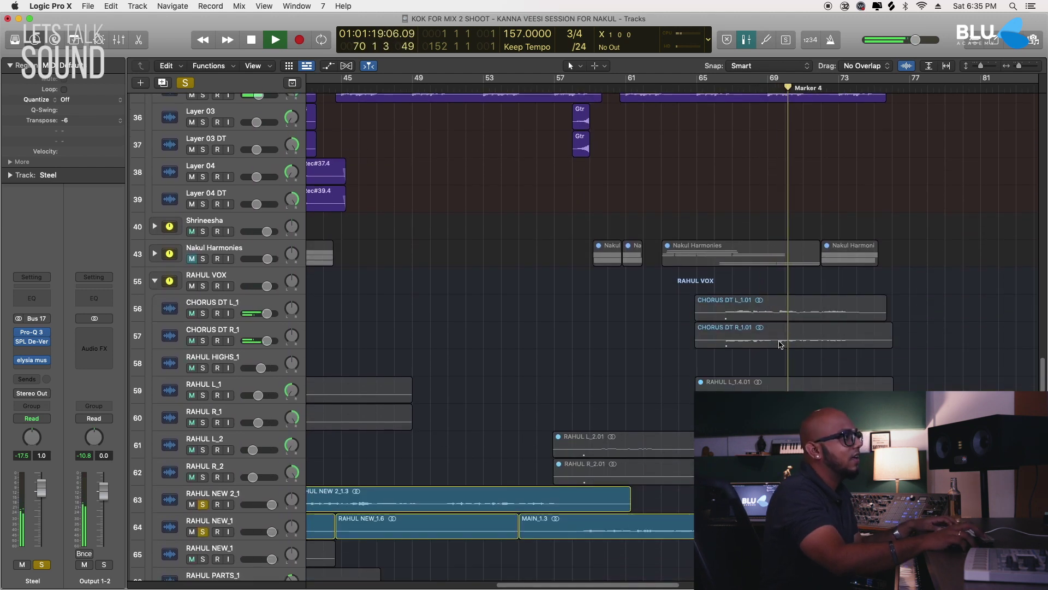
scroll(775, 358, up, 10)
scroll(780, 356, up, 3)
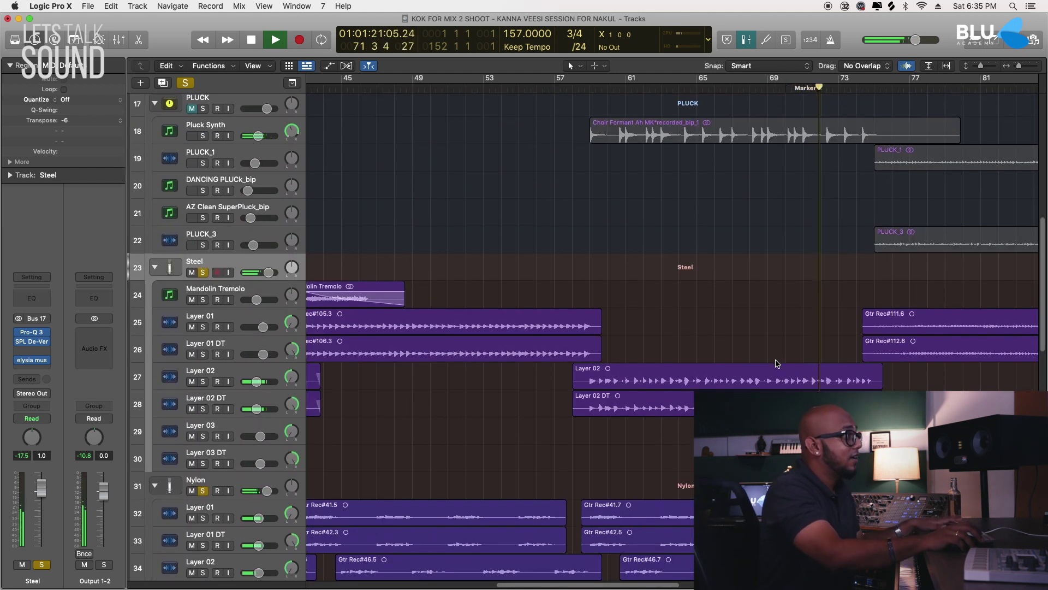
key(space)
click(190, 86)
Step: Solo the nylon Layer 03 and Layer 03 DT tracks, play them from bar 57, and return the stopped playhead to bar 58
click(554, 82)
scroll(536, 354, down, 10)
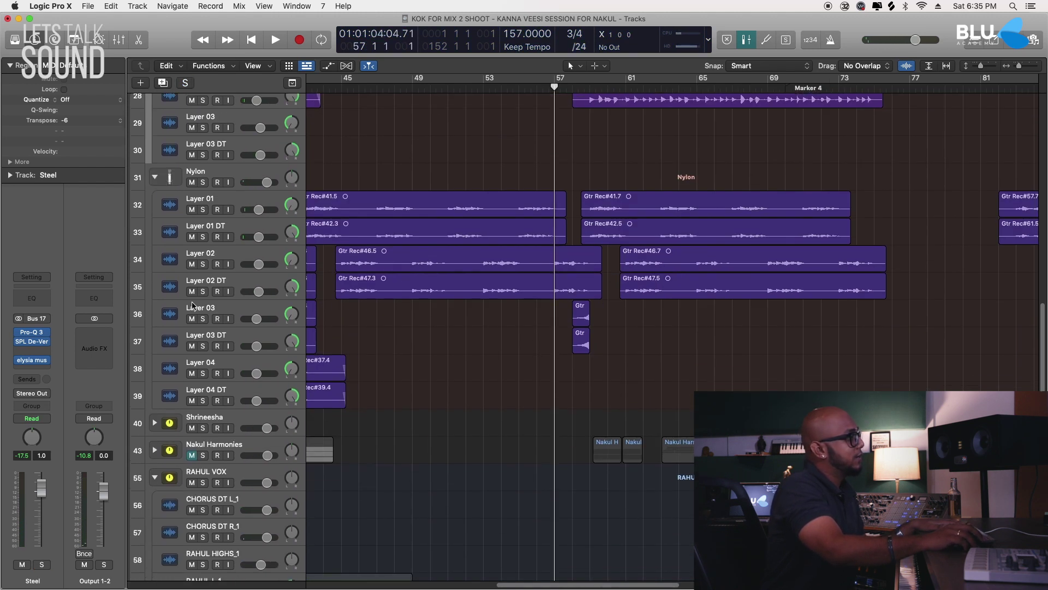
drag(202, 321, 209, 355)
key(space)
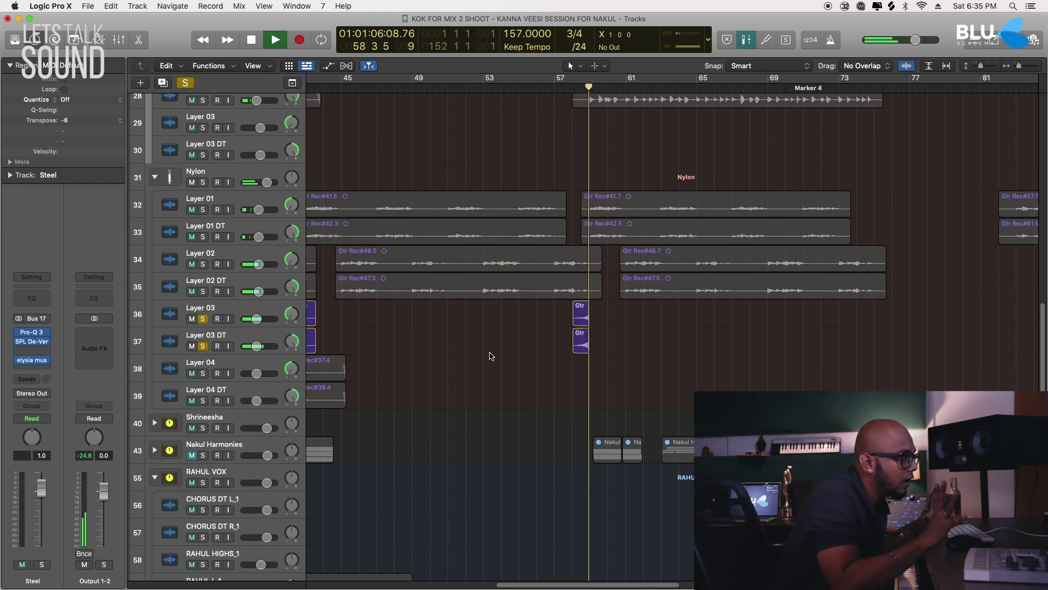
key(space)
key(comma)
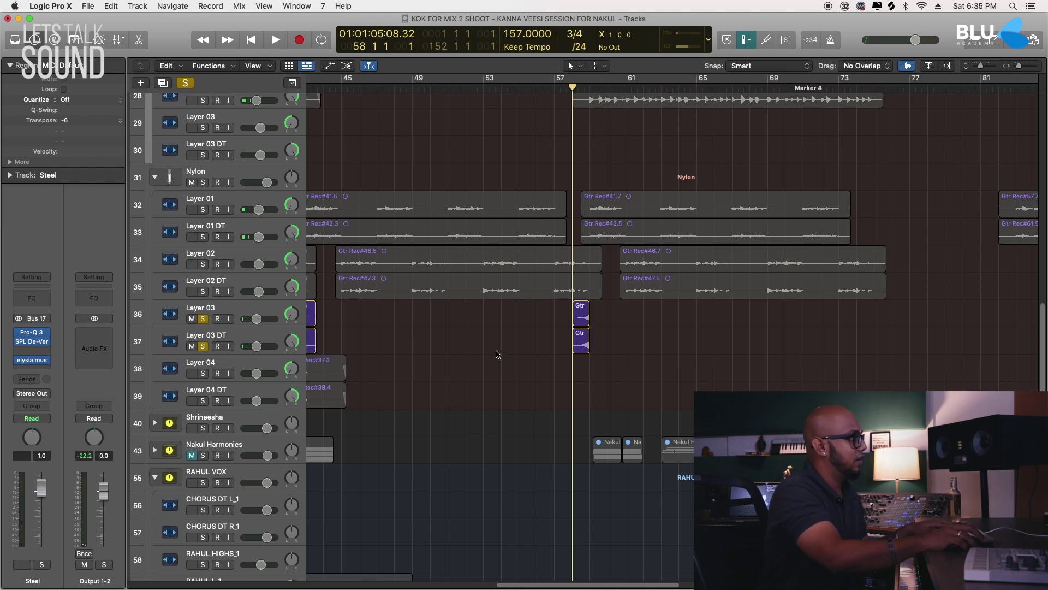
Step: Clear all solos, mute the nylon Layer 03 and Layer 03 DT tracks, and play the full arrangement from bar 57 without them
click(191, 83)
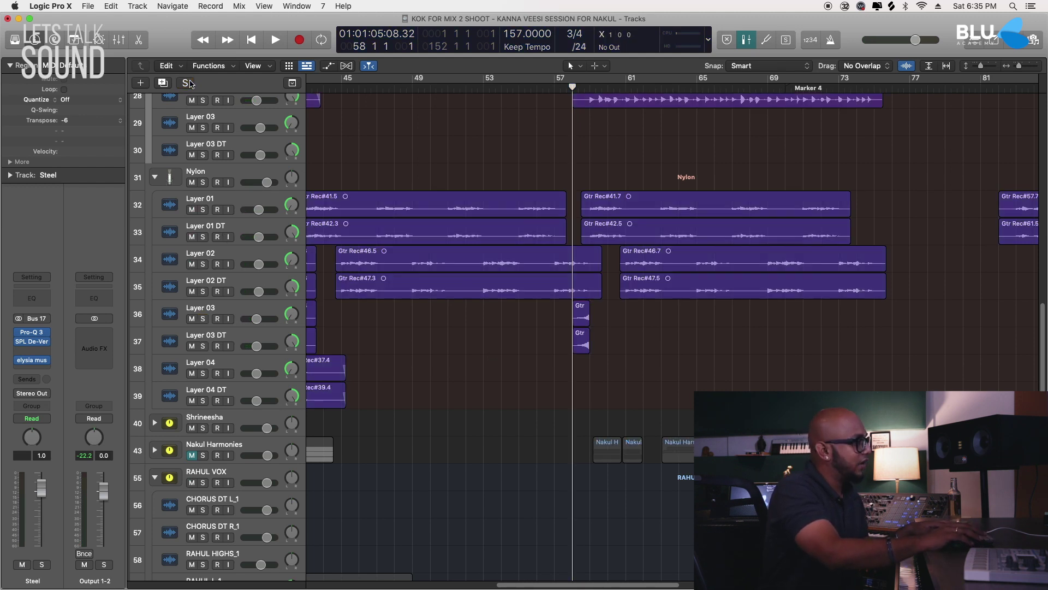
key(comma)
key(period)
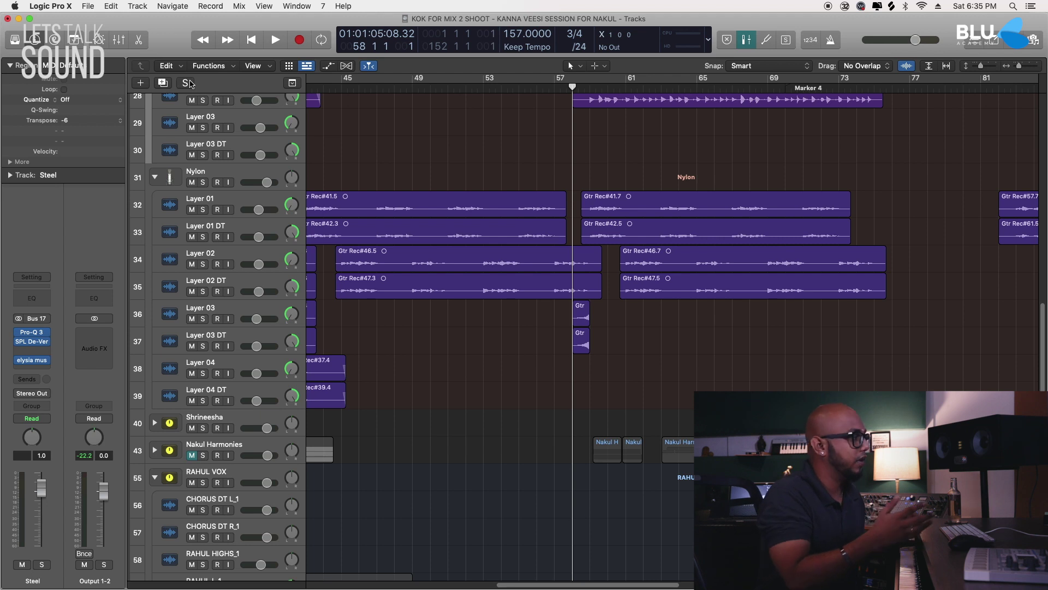
key(comma)
key(space)
drag(192, 318, 192, 339)
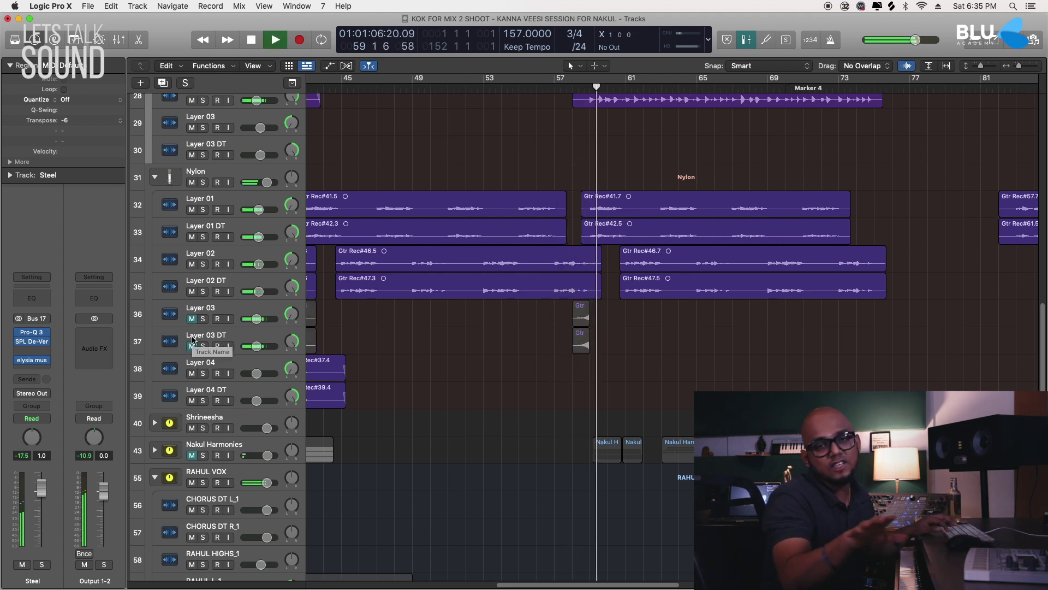
Step: Unmute the nylon Layer 03 and Layer 03 DT tracks and replay the transition around bar 58
key(comma)
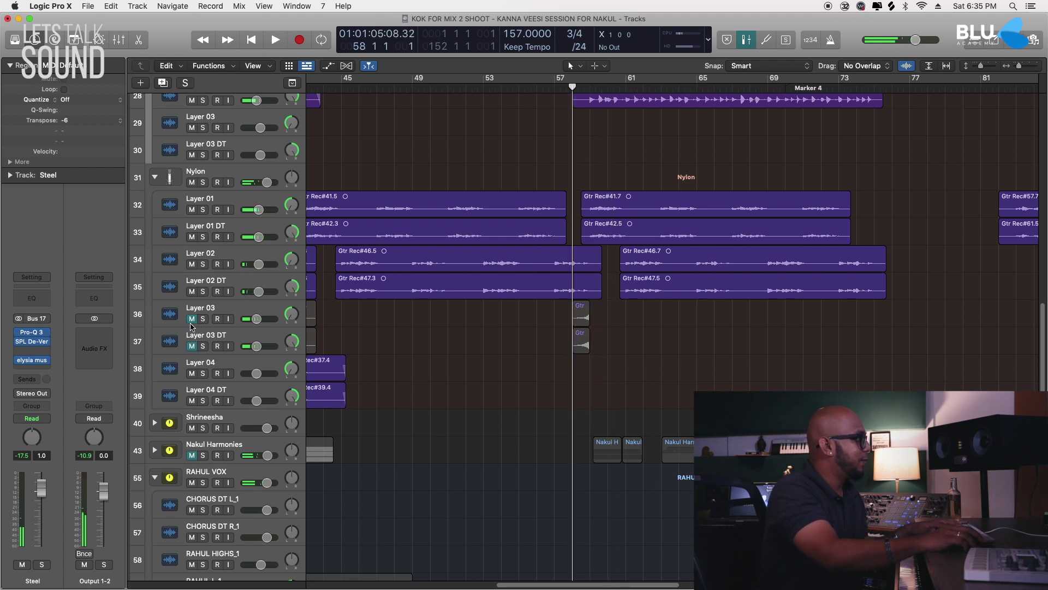
key(space)
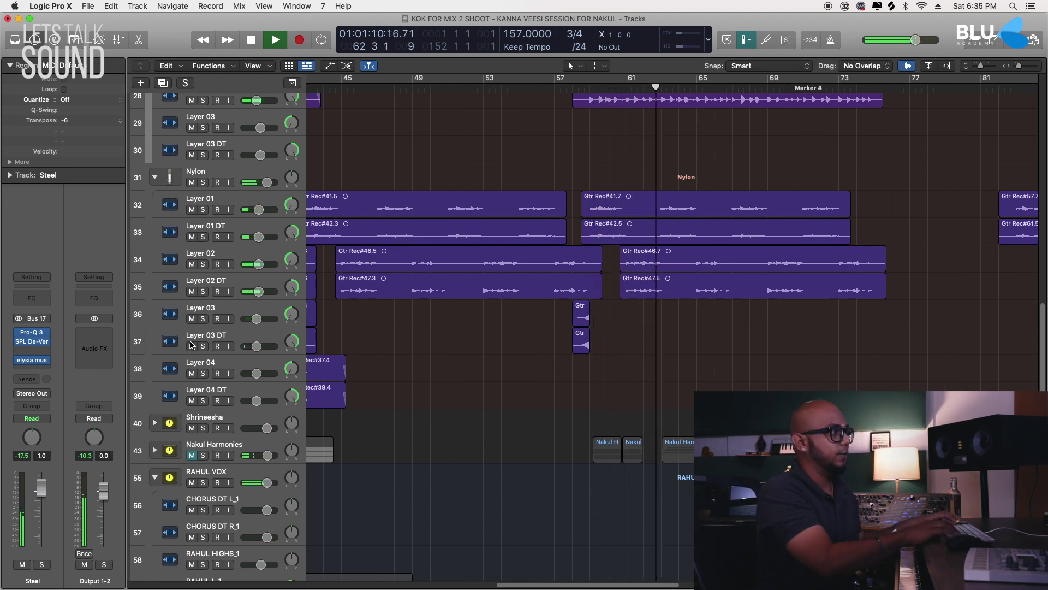
Step: Stop playback, set the playhead to bar 66, and play the section where the chorus double tracks CHORUS DT L_1 and R_1 come in
key(super+Left)
key(super+Up)
scroll(300, 377, down, 5)
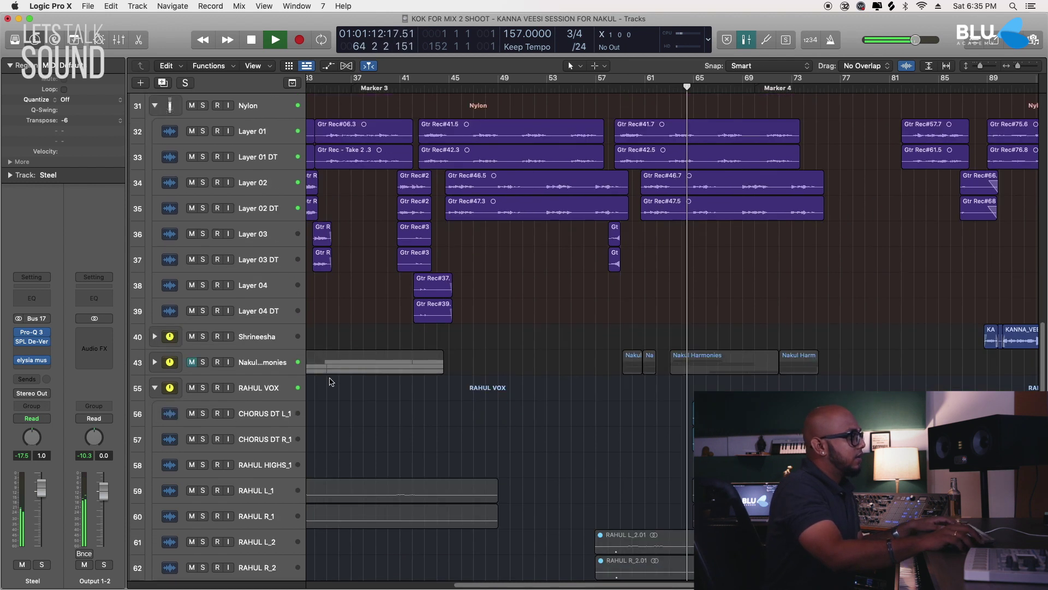
scroll(407, 390, down, 1)
key(space)
key(comma)
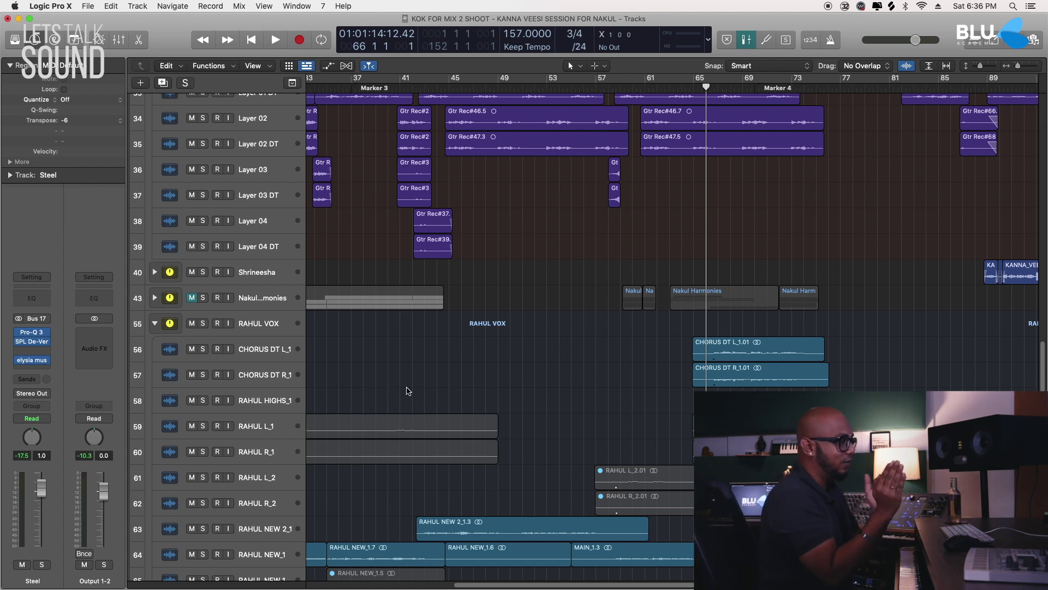
key(space)
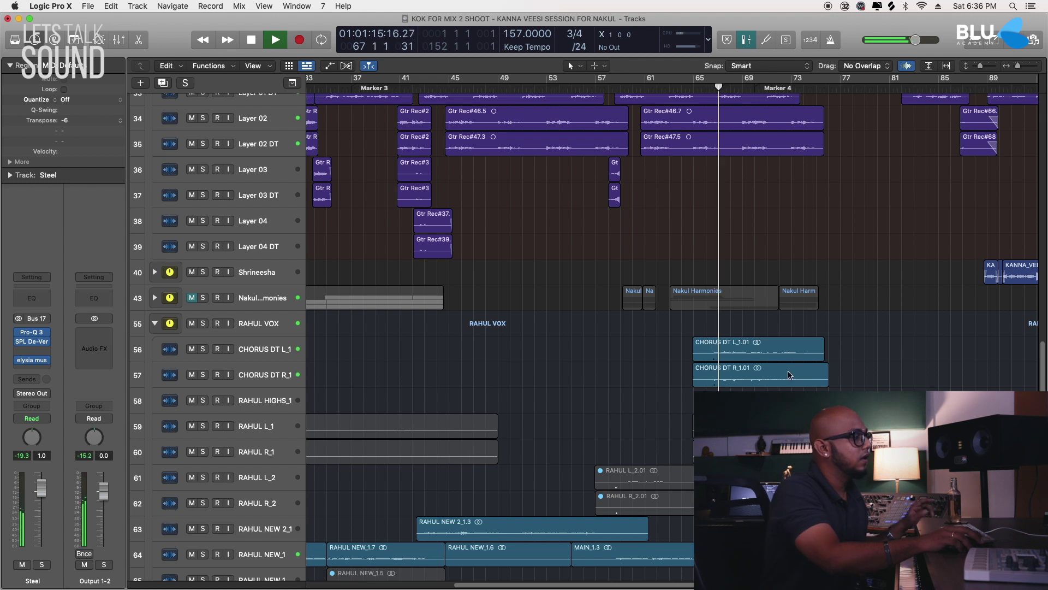
Step: Examine the nylon, steel, pluck, lead, ambience and keys tracks across the arrangement while playback continues towards bar 75
scroll(829, 360, up, 5)
scroll(829, 360, up, 10)
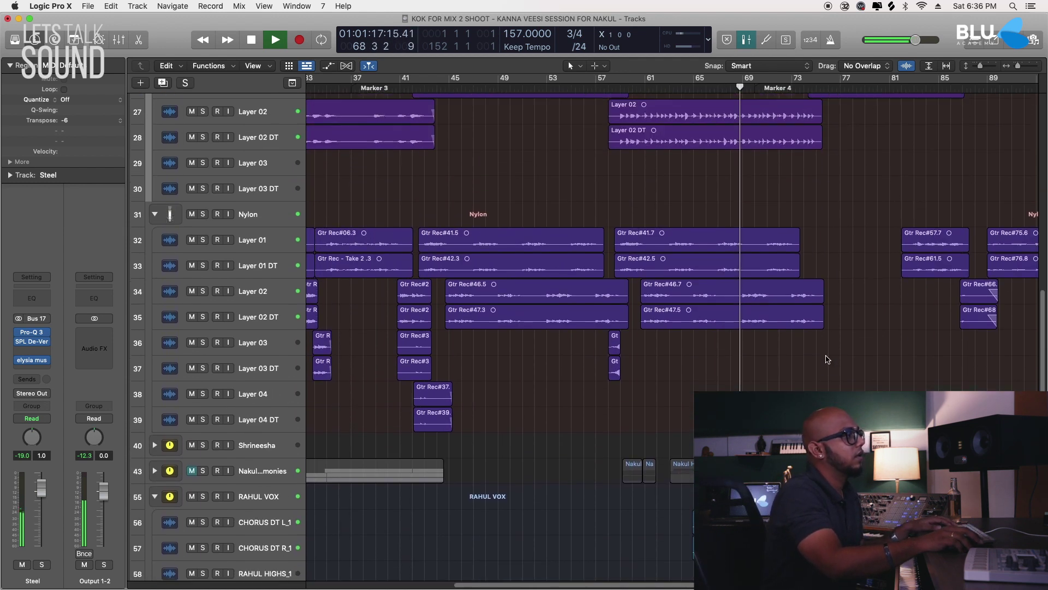
scroll(819, 377, up, 8)
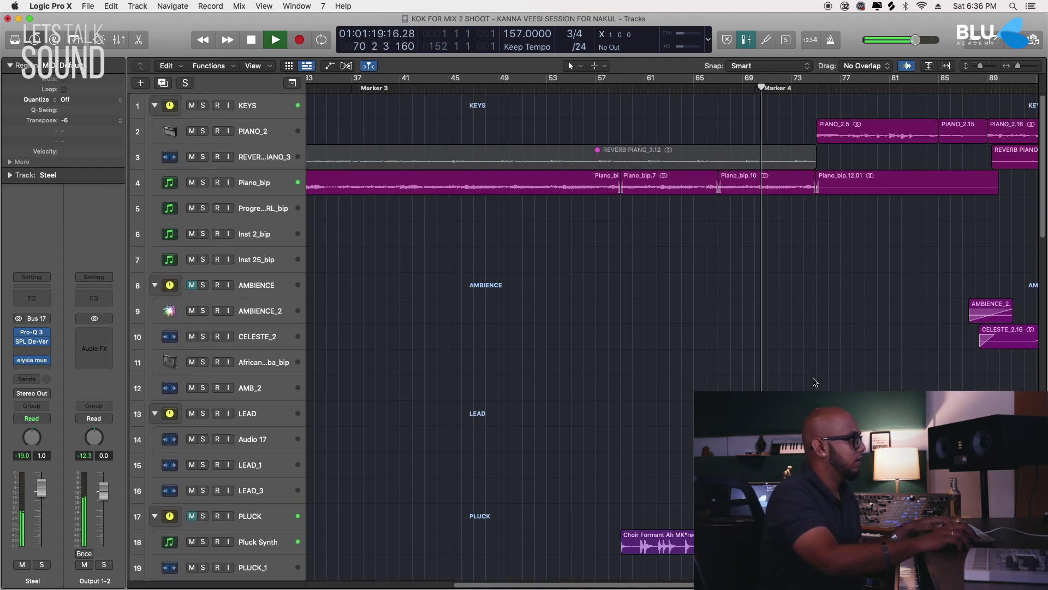
scroll(834, 366, down, 4)
scroll(792, 376, left, 6)
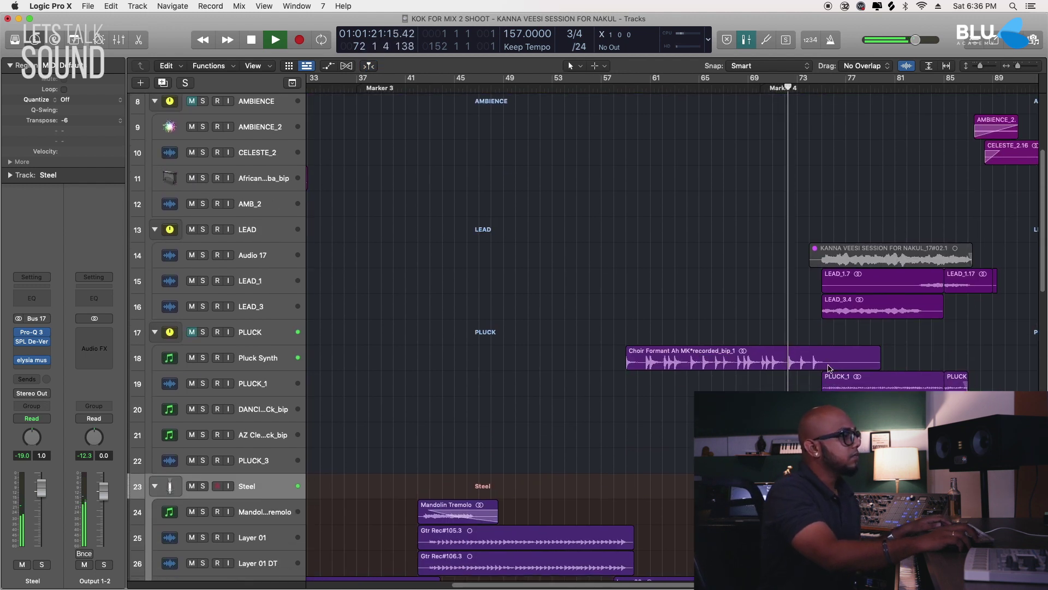
scroll(756, 388, left, 10)
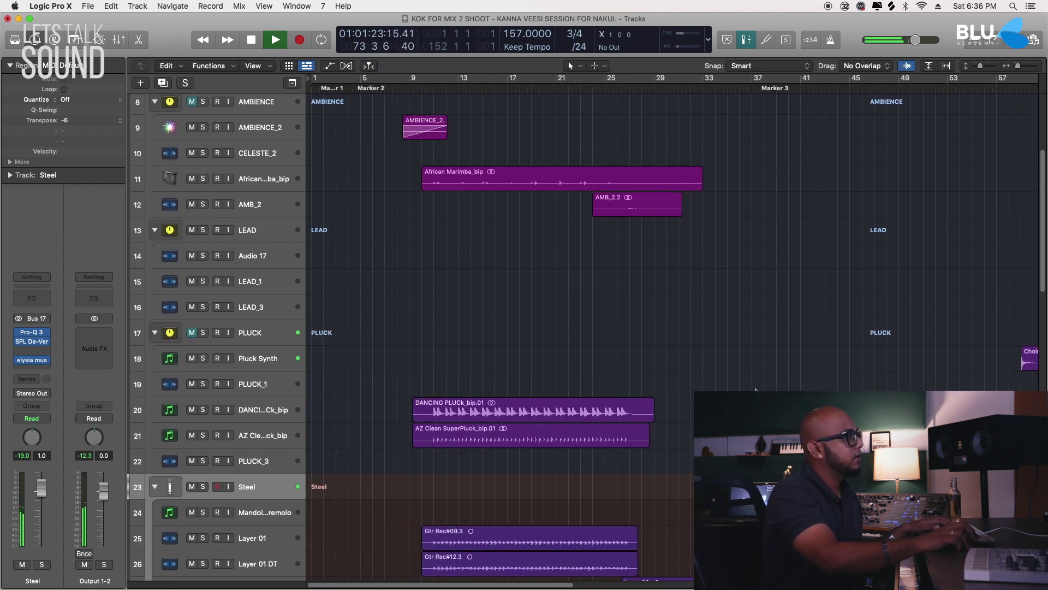
scroll(759, 389, up, 5)
key(super+Left)
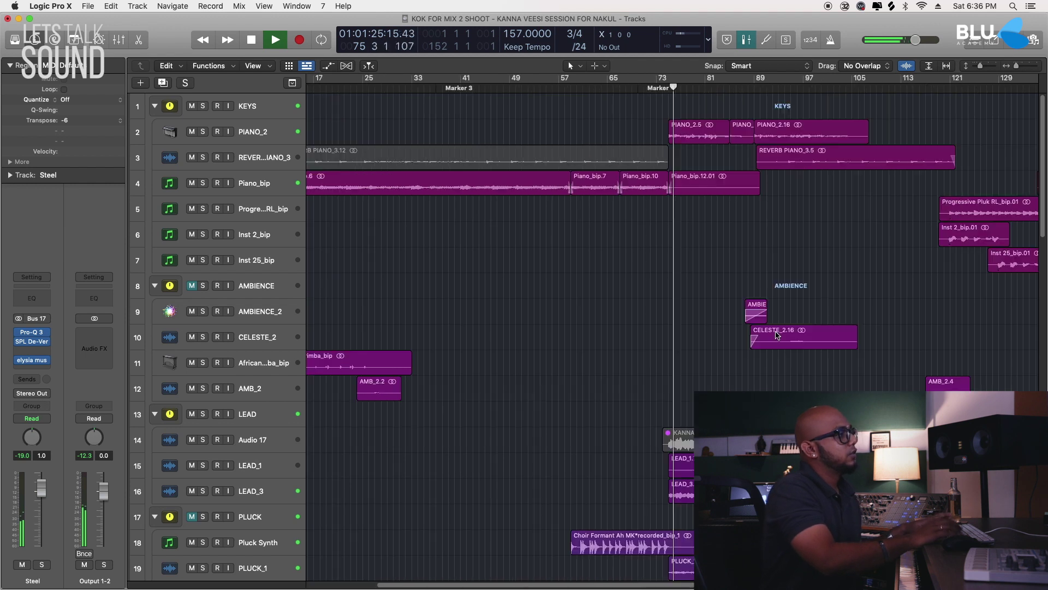
Step: Stop playback, return to the project start, and examine the tracks from AMBIENCE down to BASS and back up to KEYS
key(space)
key(Return)
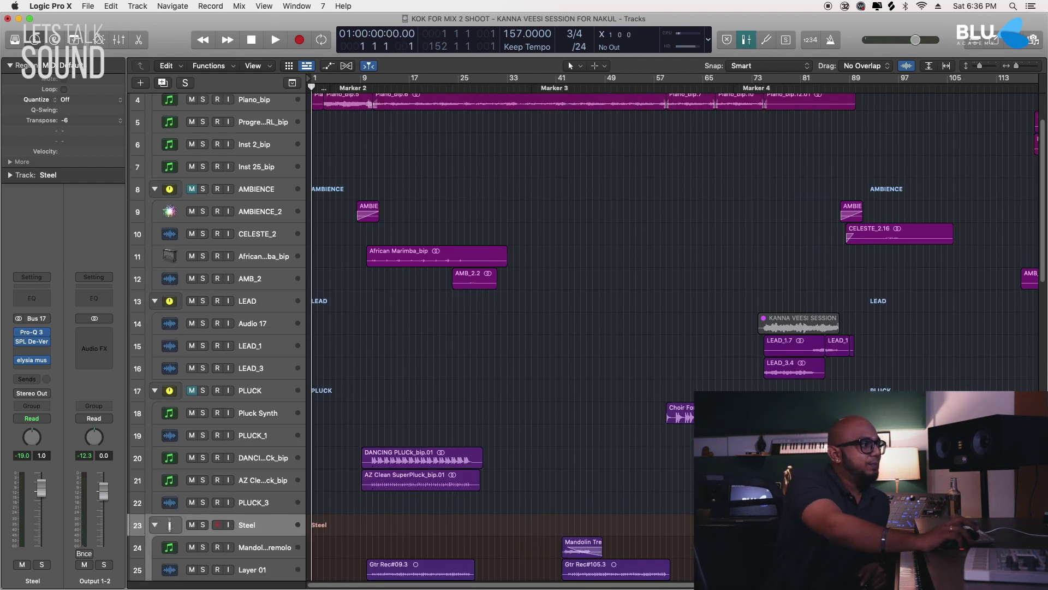
scroll(672, 338, down, 8)
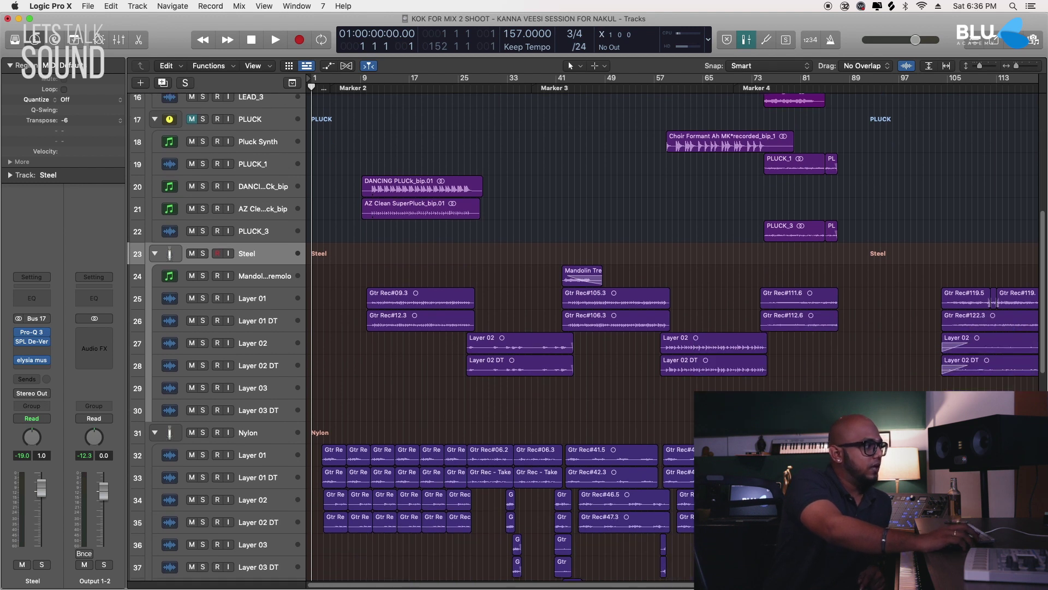
scroll(593, 494, down, 6)
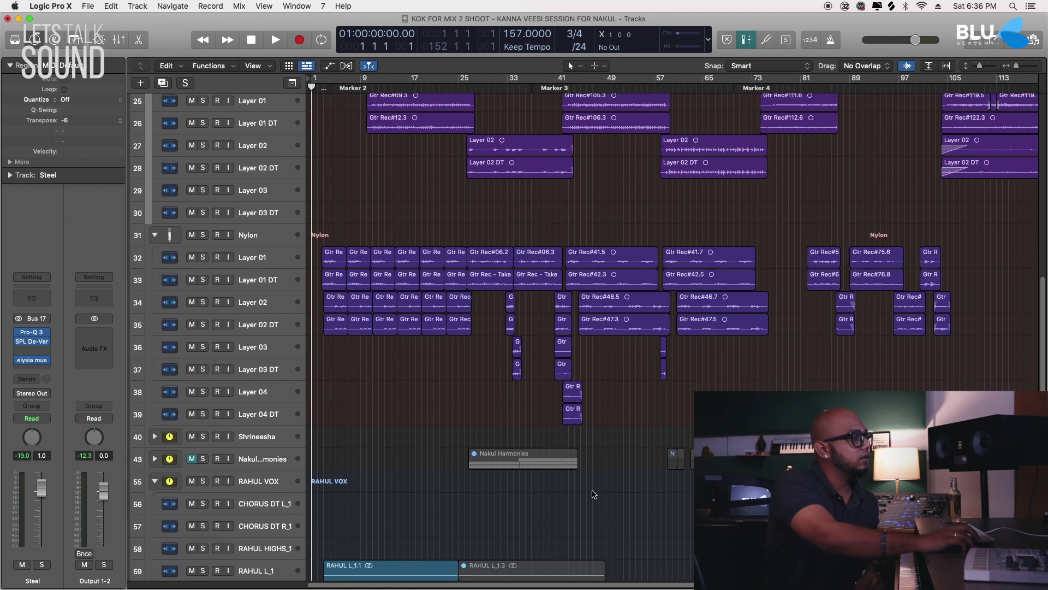
scroll(594, 494, down, 7)
scroll(636, 474, down, 6)
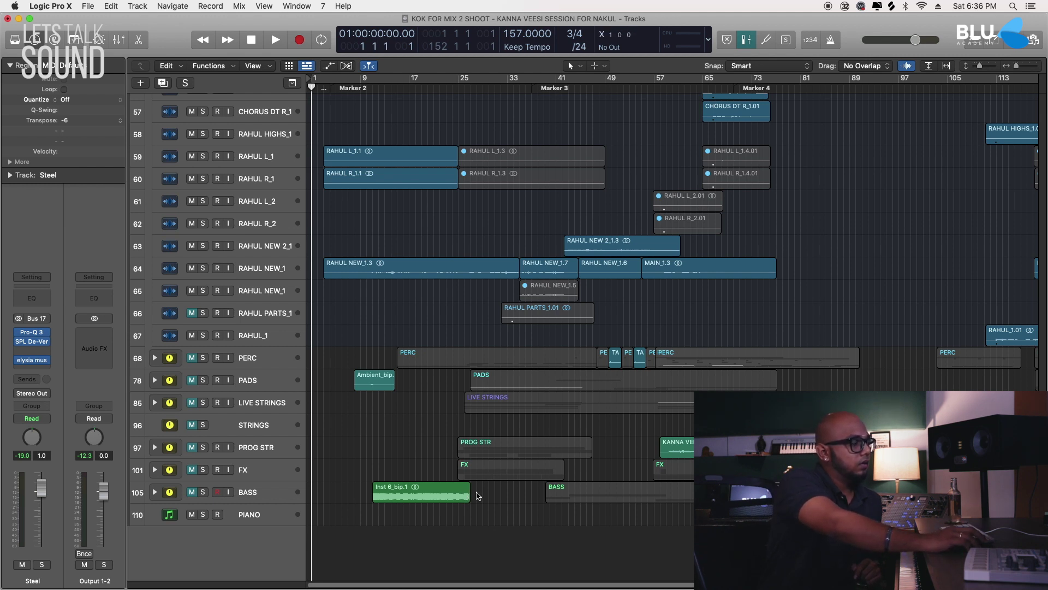
scroll(609, 463, up, 6)
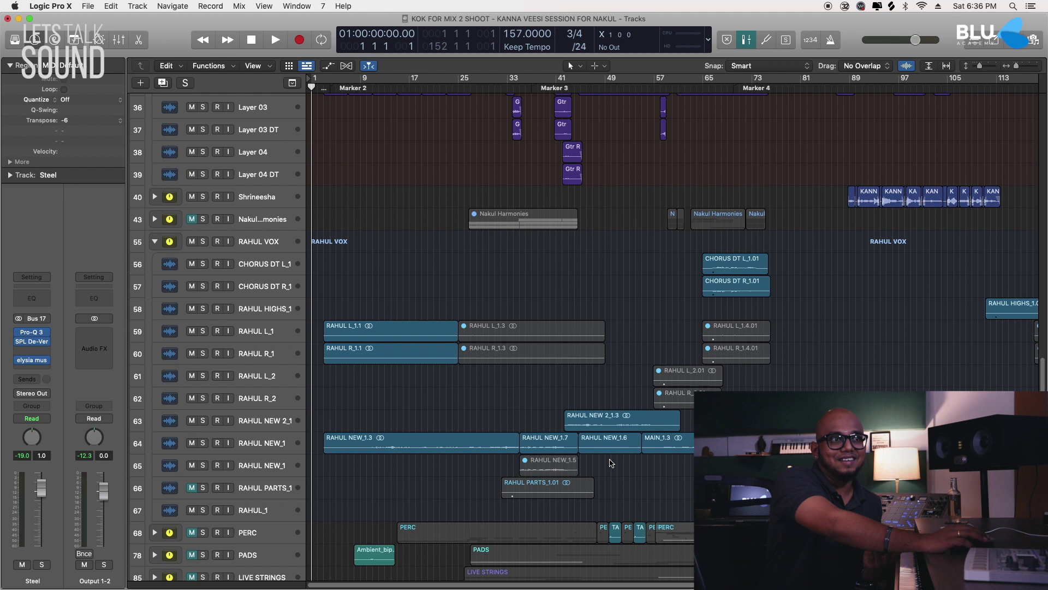
scroll(611, 462, up, 8)
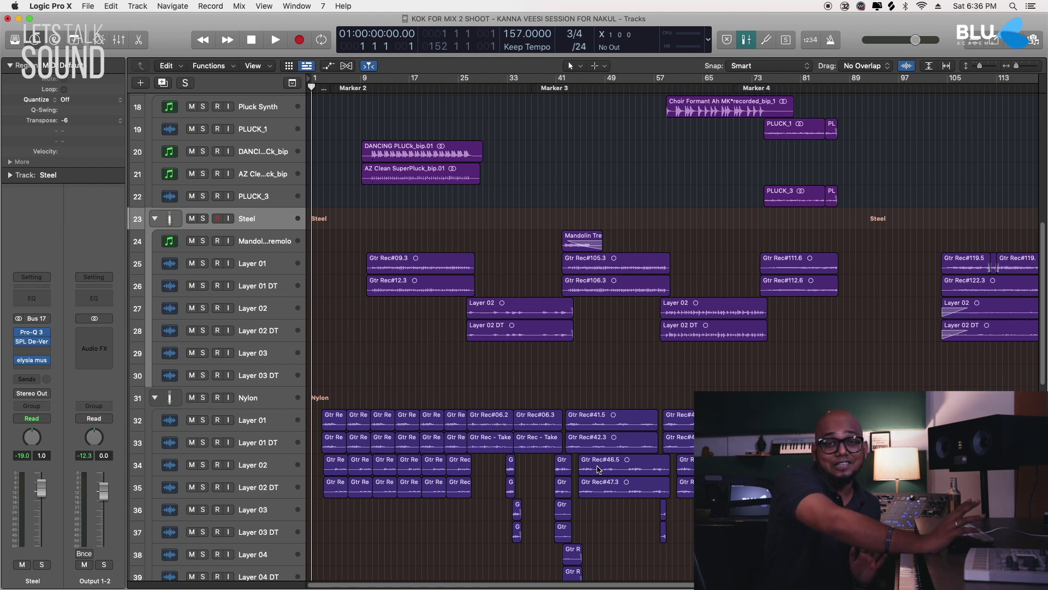
scroll(620, 416, up, 8)
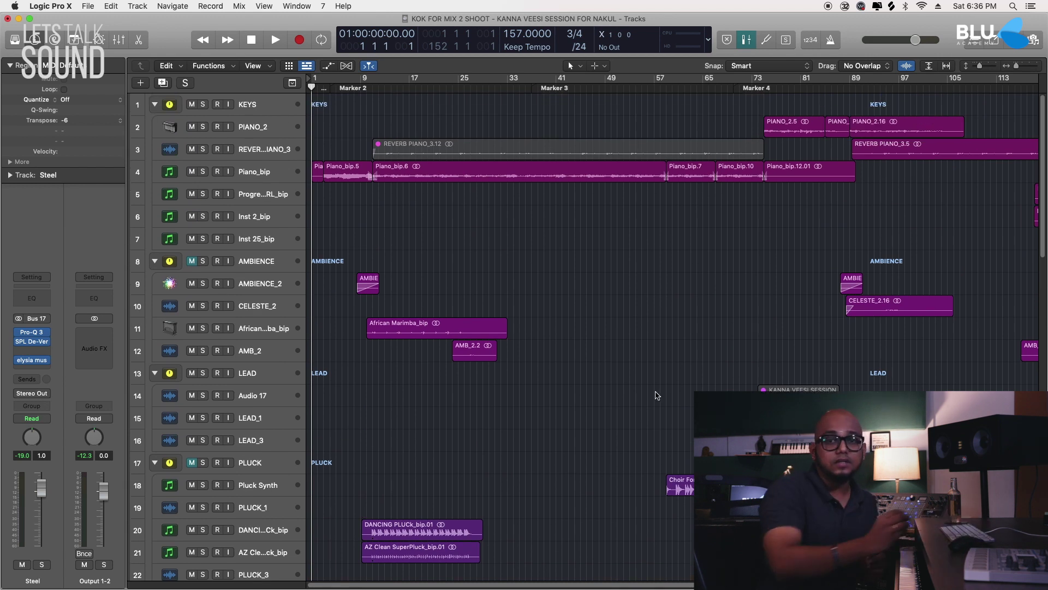
Step: Unmute the AMBIENCE group and set the playhead to bar 9
scroll(657, 395, down, 1)
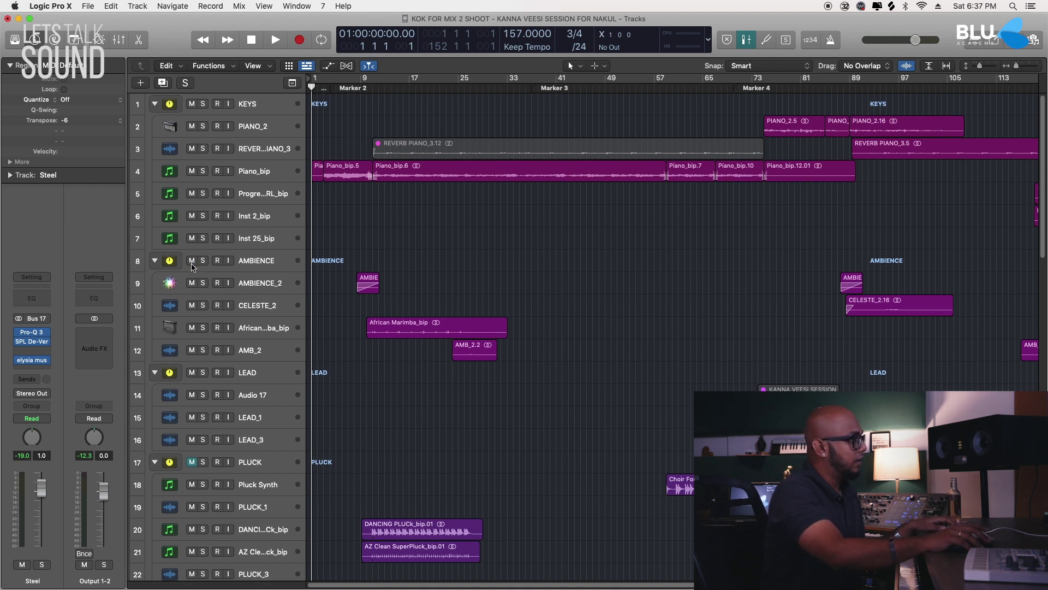
scroll(283, 317, down, 3)
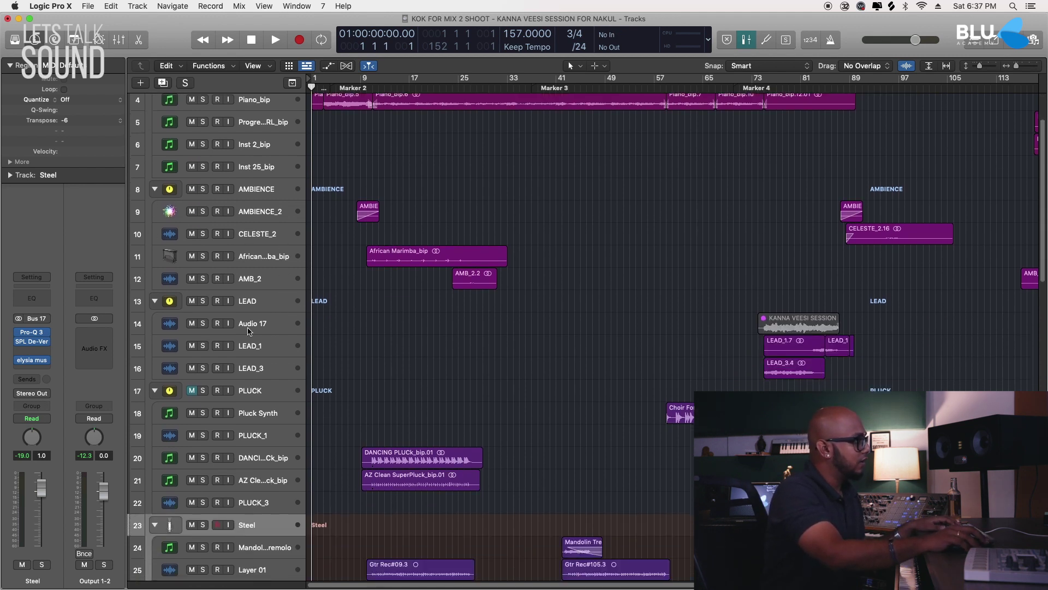
click(363, 89)
key(super+Down)
key(super+Right)
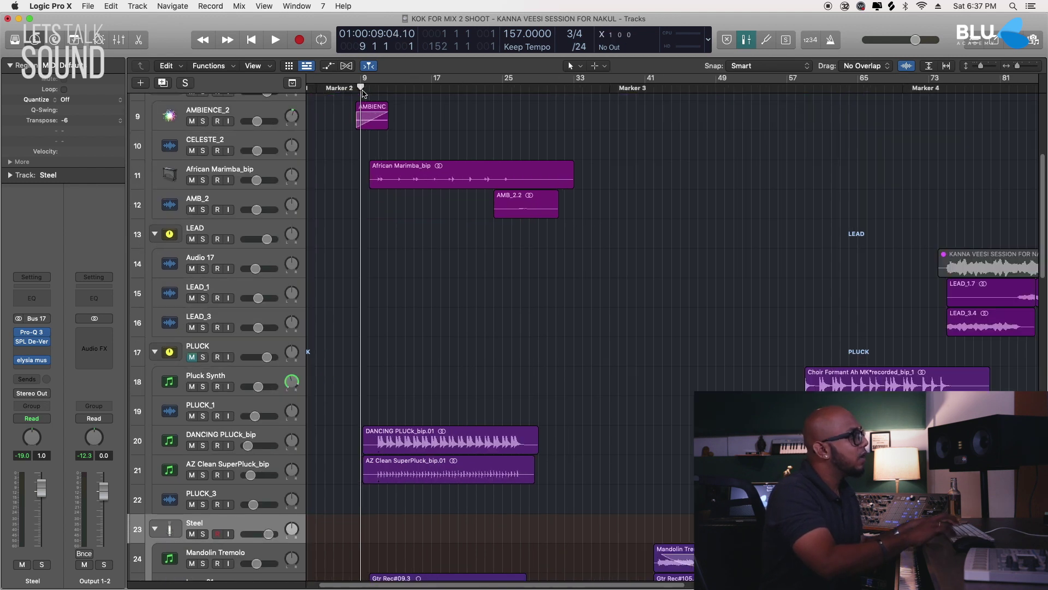
key(super+Right)
Step: Solo the AMBIENCE, Steel and Nylon groups
scroll(368, 131, up, 8)
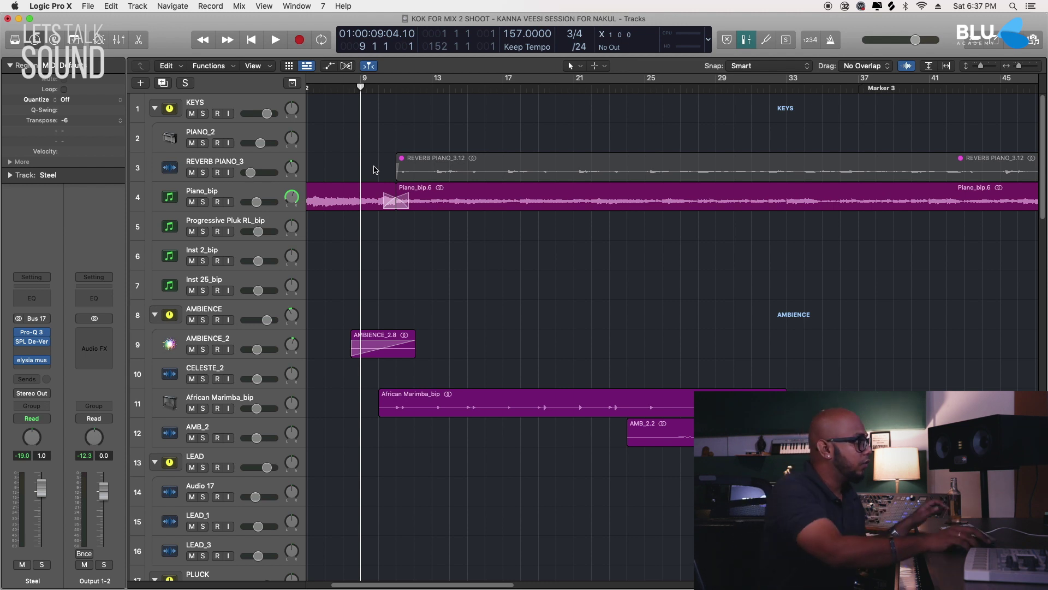
scroll(231, 278, down, 10)
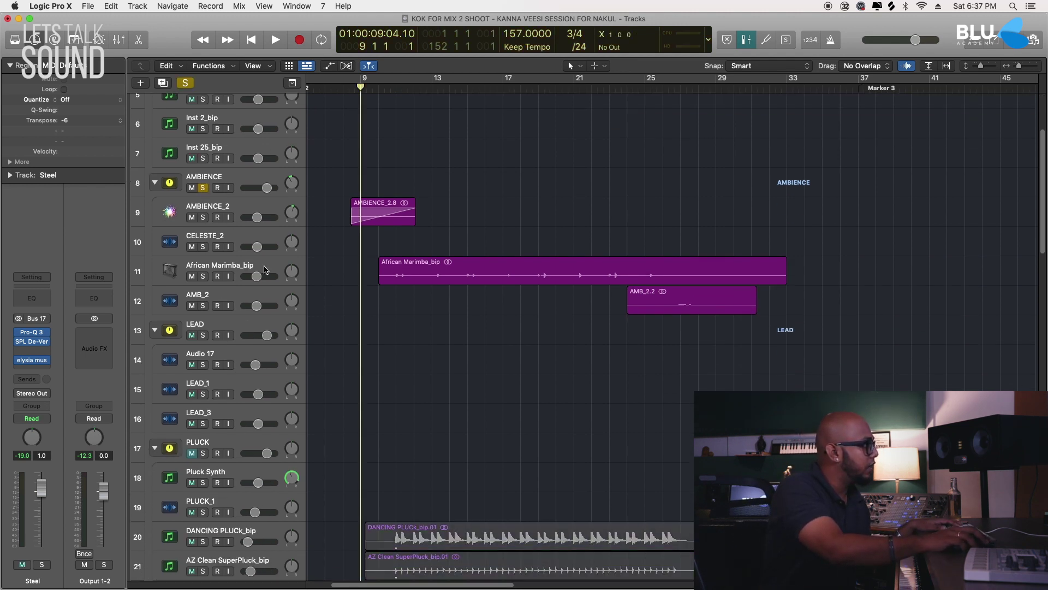
scroll(224, 385, down, 5)
click(202, 361)
scroll(267, 383, down, 11)
click(202, 284)
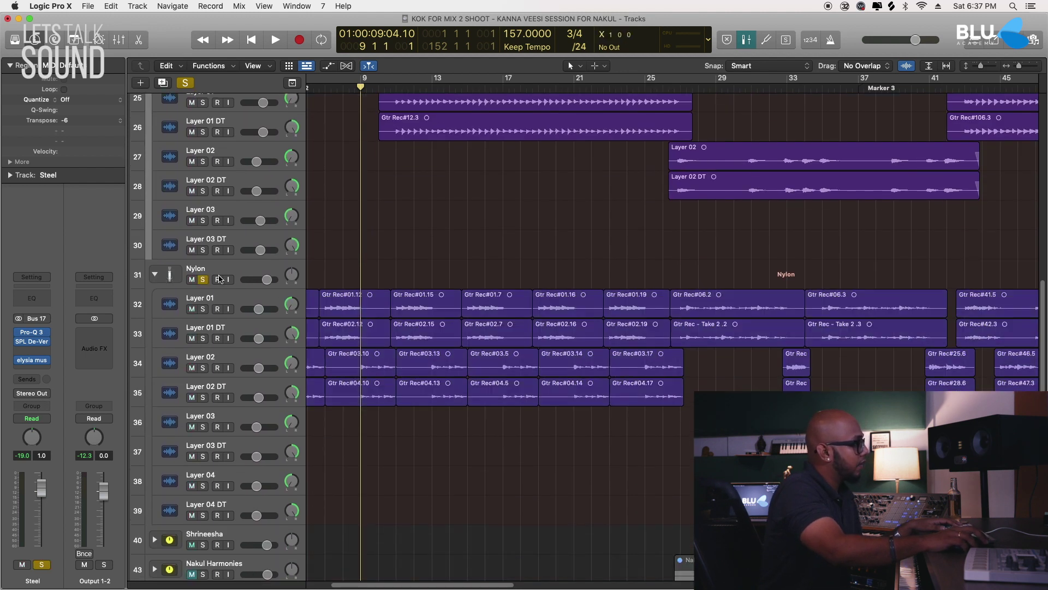
Step: Take the AMBIENCE group out of solo and play the Steel and Nylon groups alone from bar 9 to about bar 16
scroll(321, 281, up, 5)
scroll(322, 280, up, 19)
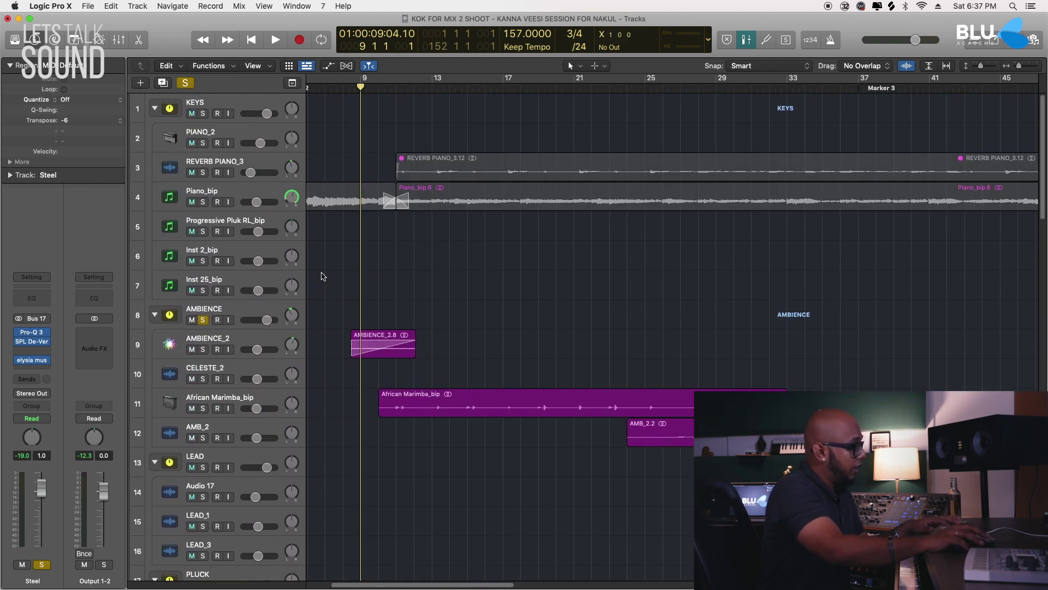
click(203, 320)
scroll(365, 348, down, 11)
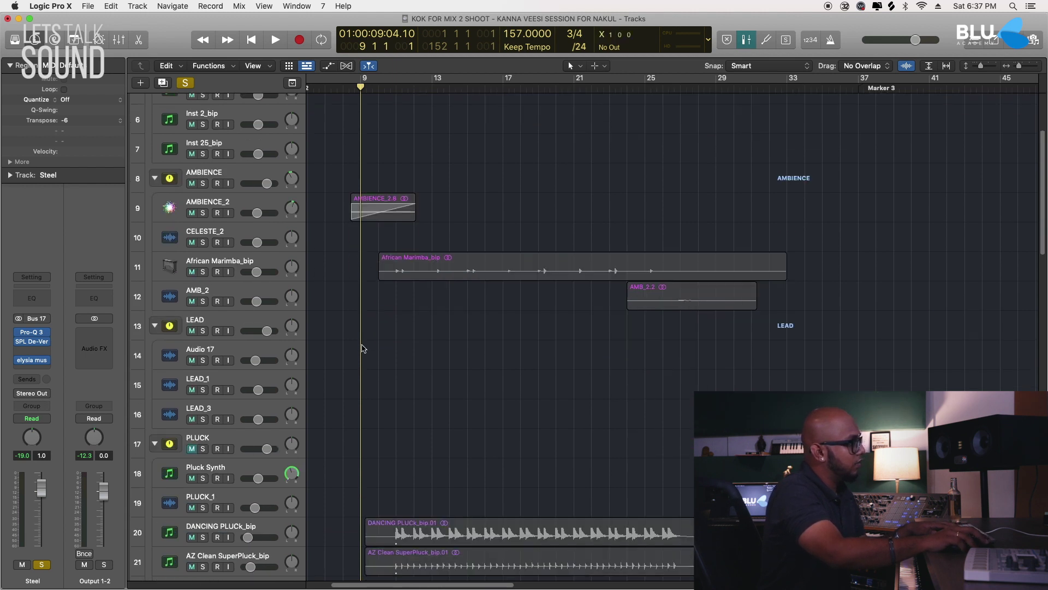
key(space)
scroll(368, 344, down, 5)
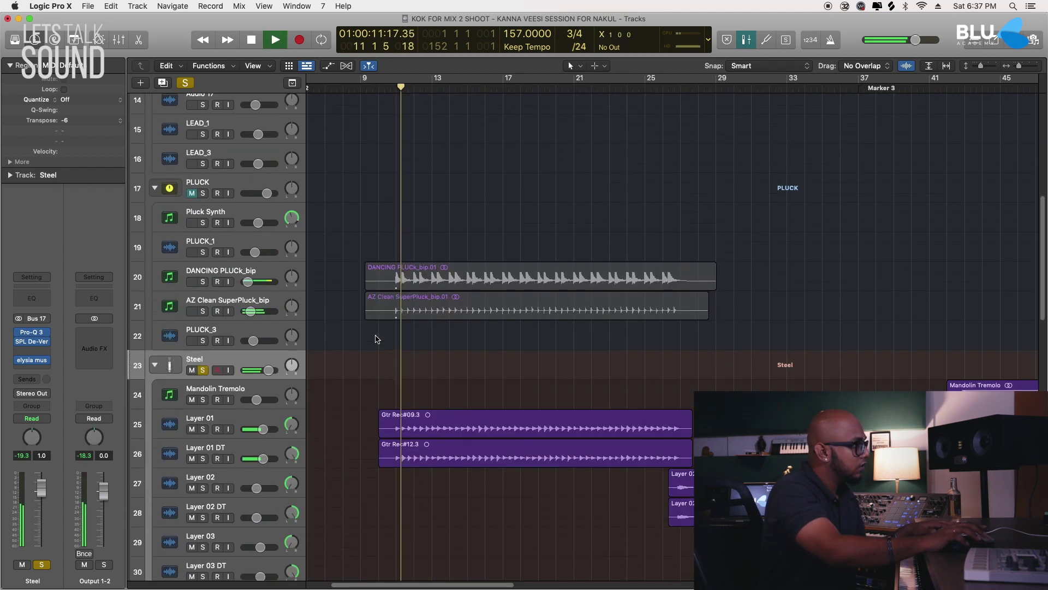
scroll(382, 338, up, 8)
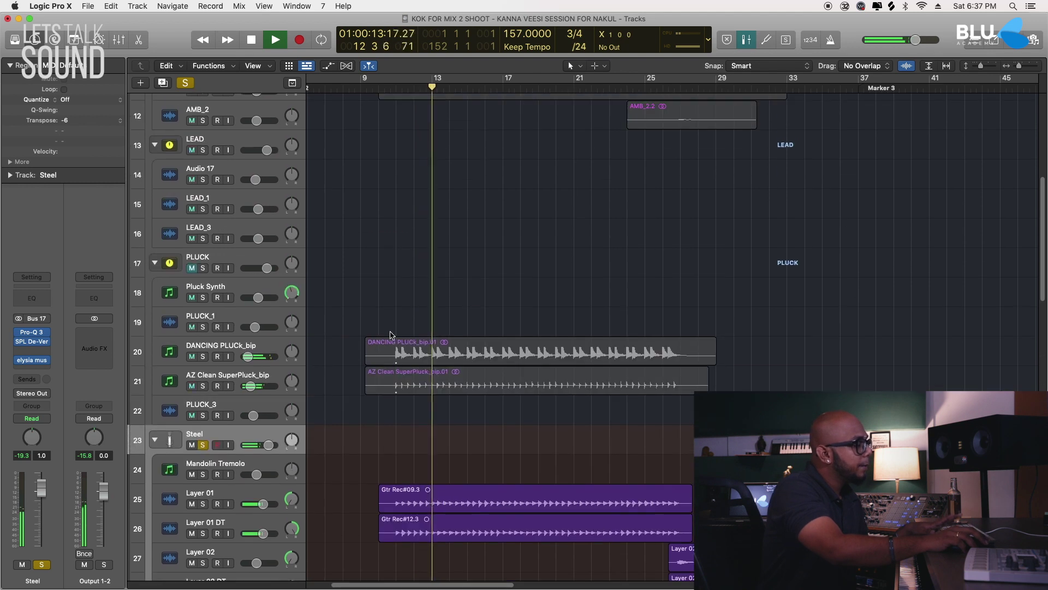
scroll(391, 336, up, 3)
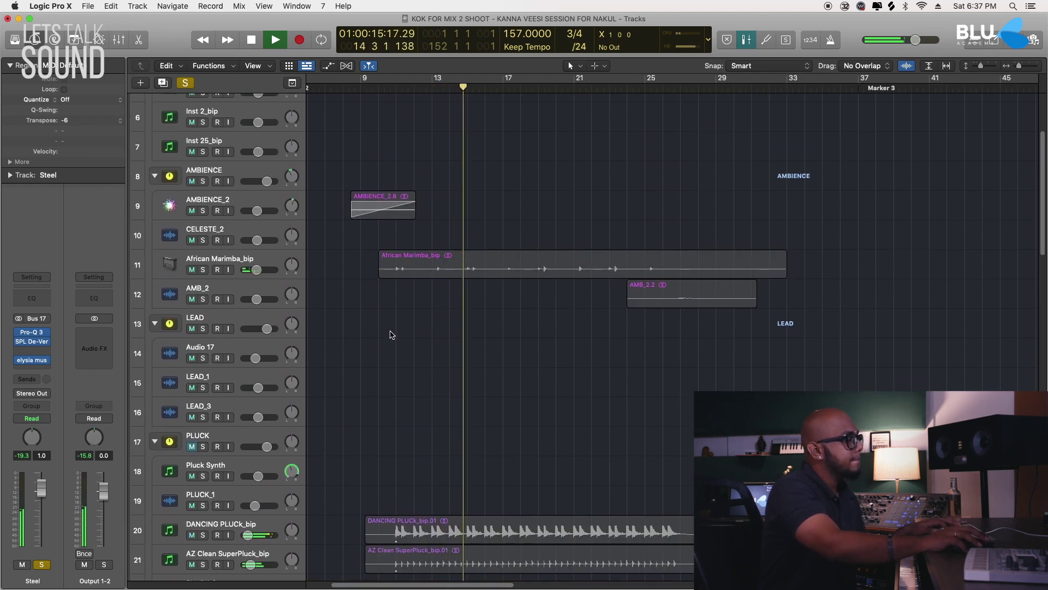
key(space)
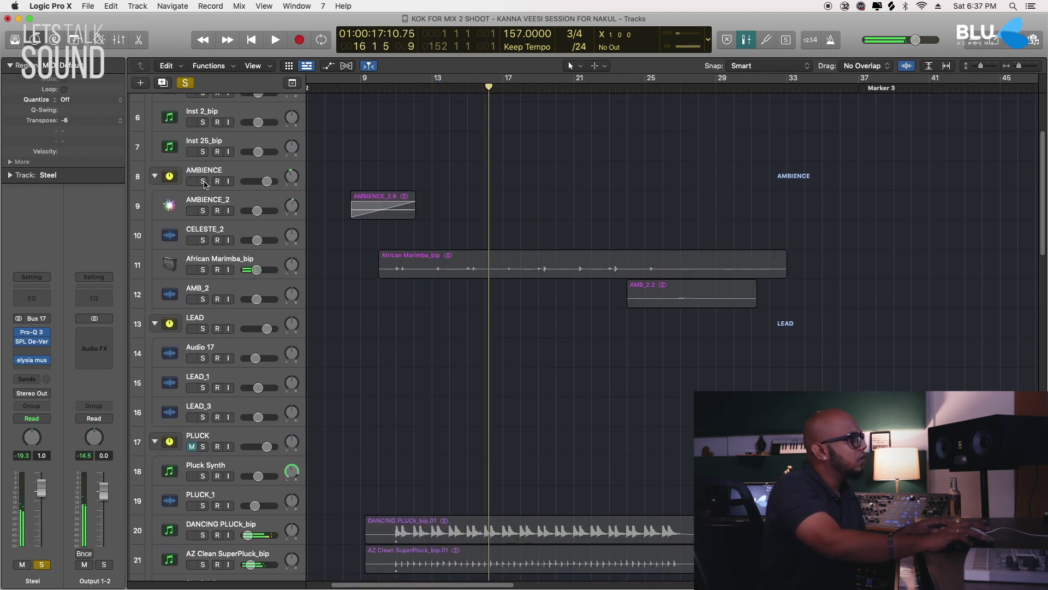
Step: Solo the AMBIENCE group again, move the playhead to bar 8, and play it together with the guitars
key(s)
click(381, 92)
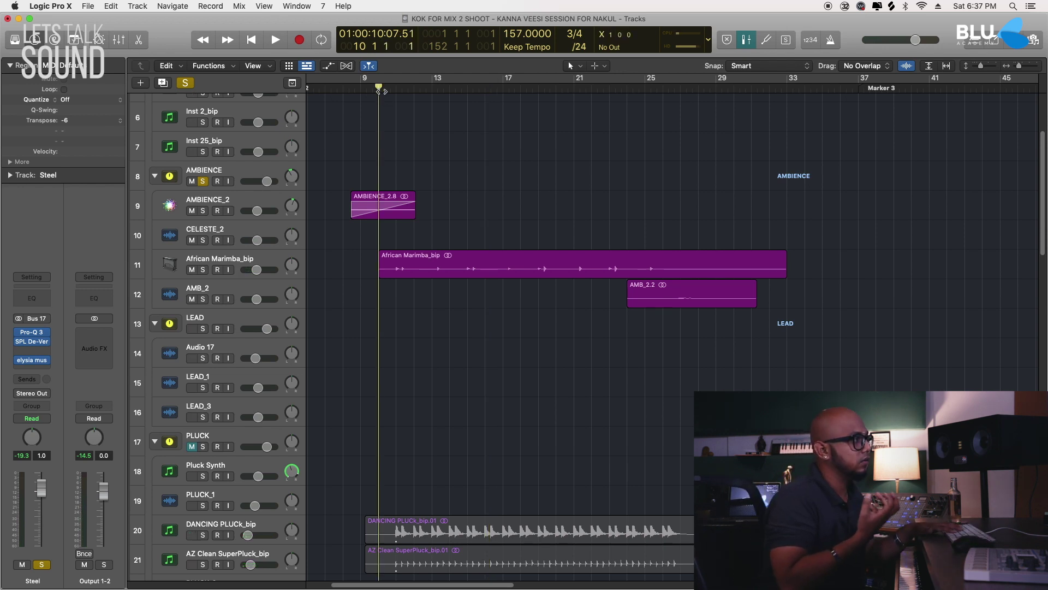
key(comma)
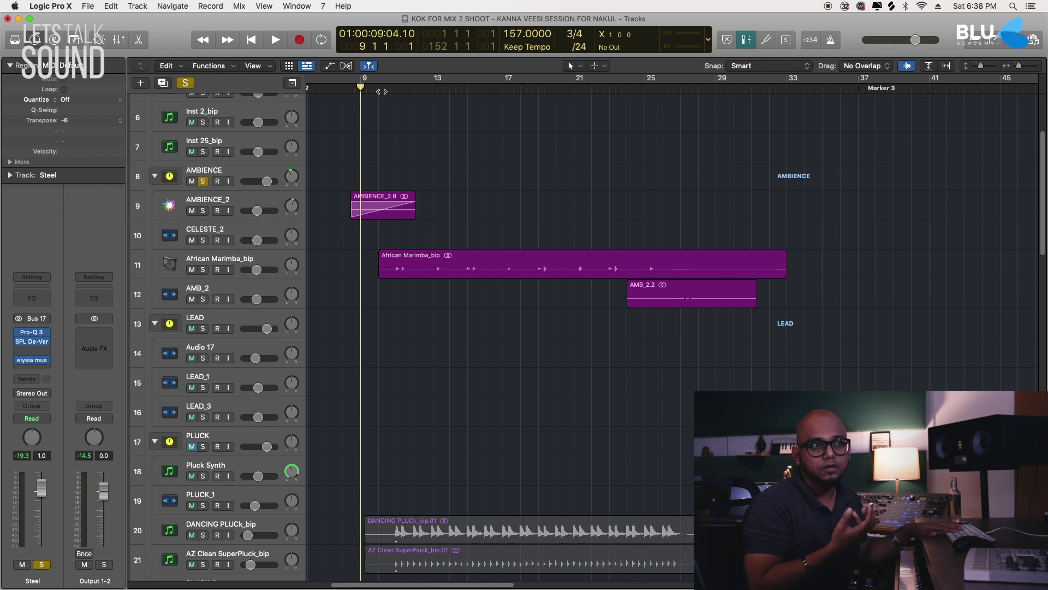
key(comma)
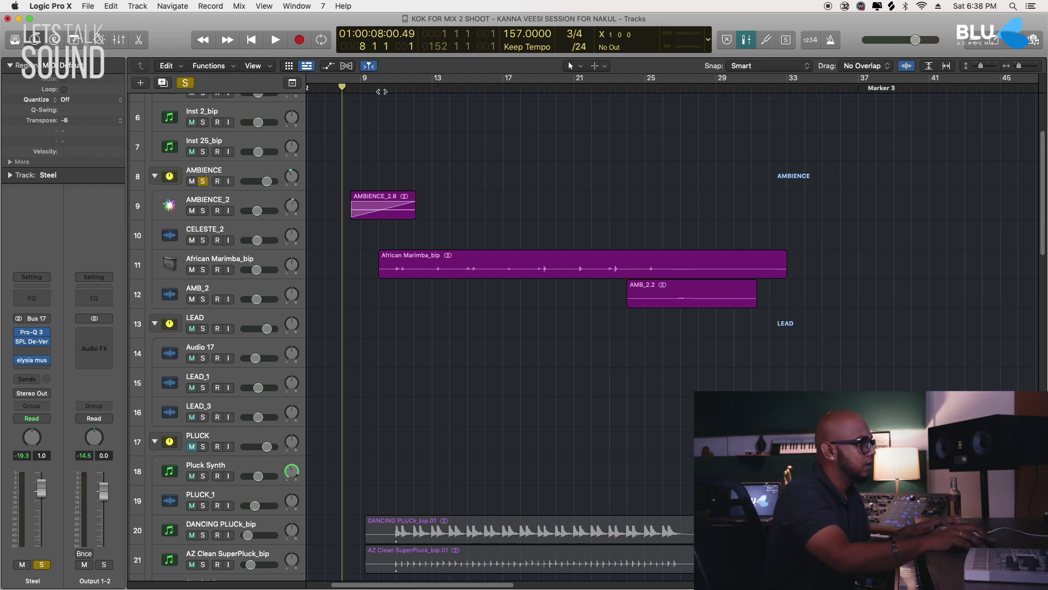
key(space)
scroll(444, 128, down, 2)
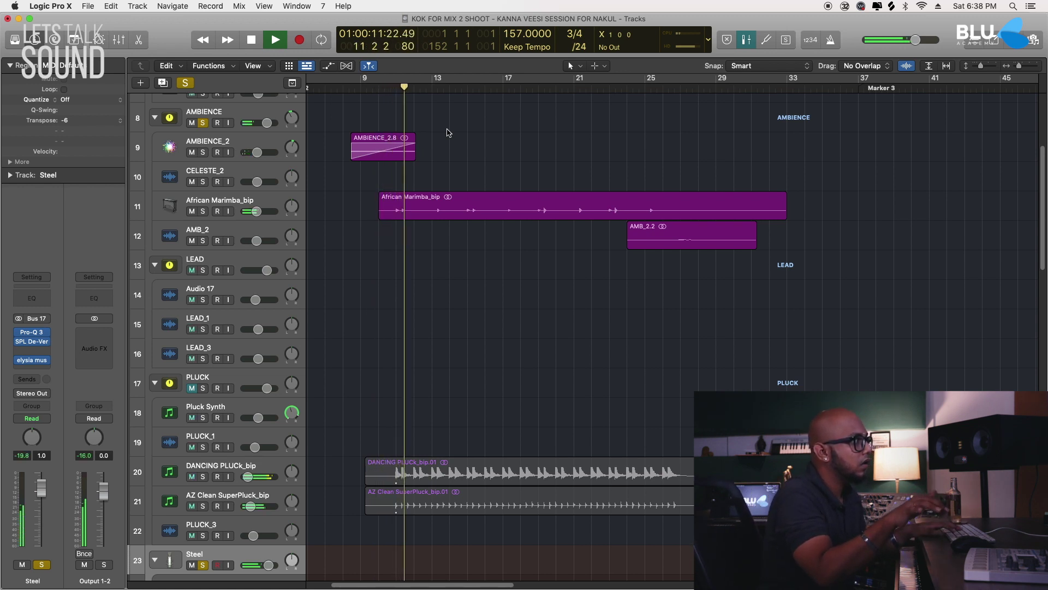
Step: Isolate the African Marimba_bip track in solo without the guitars, replay it from around bar 11, and stop
click(205, 212)
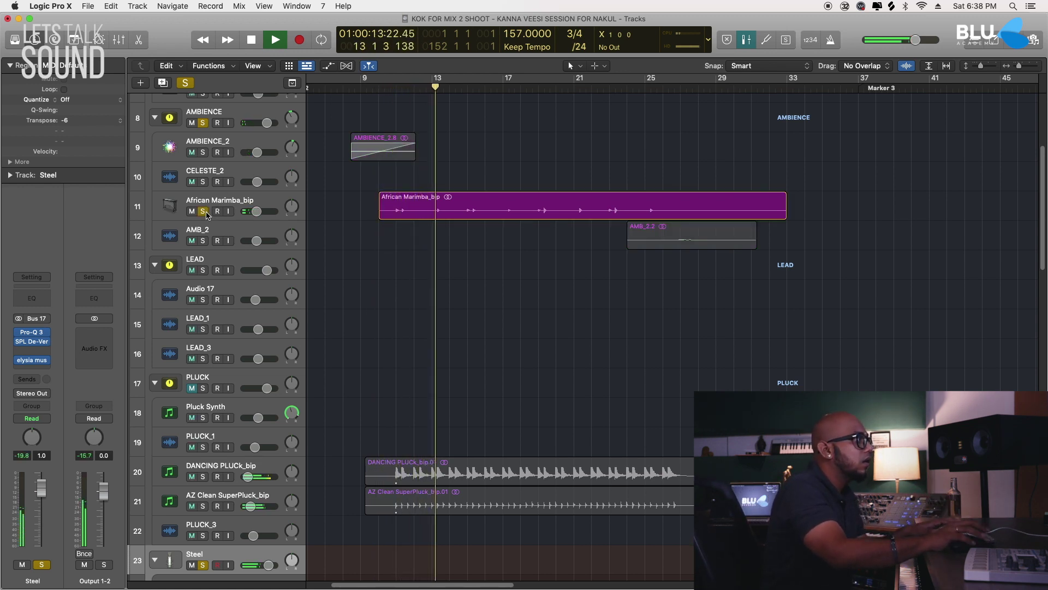
click(185, 83)
click(186, 83)
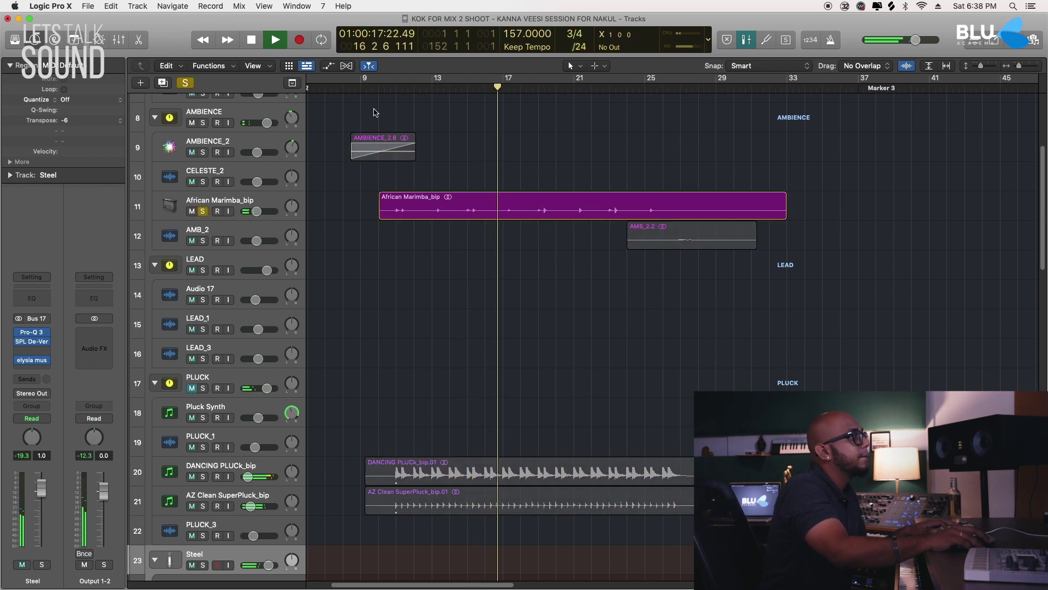
click(393, 87)
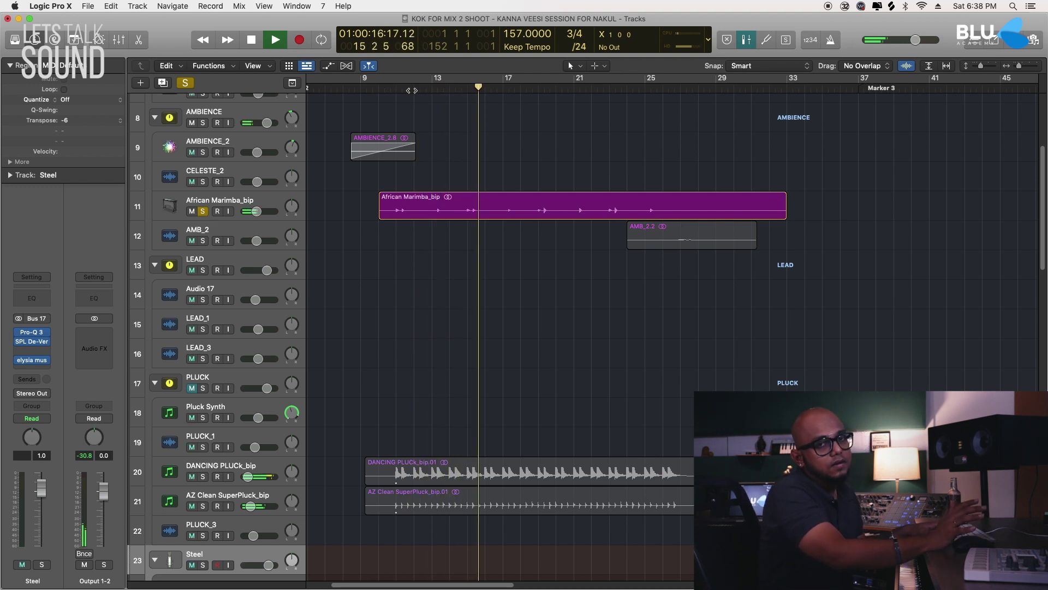
key(space)
Step: Select the African Marimba_bip track, play from around bar 11 with Steel also soloed, and add Nylon to the solo during playback
click(229, 208)
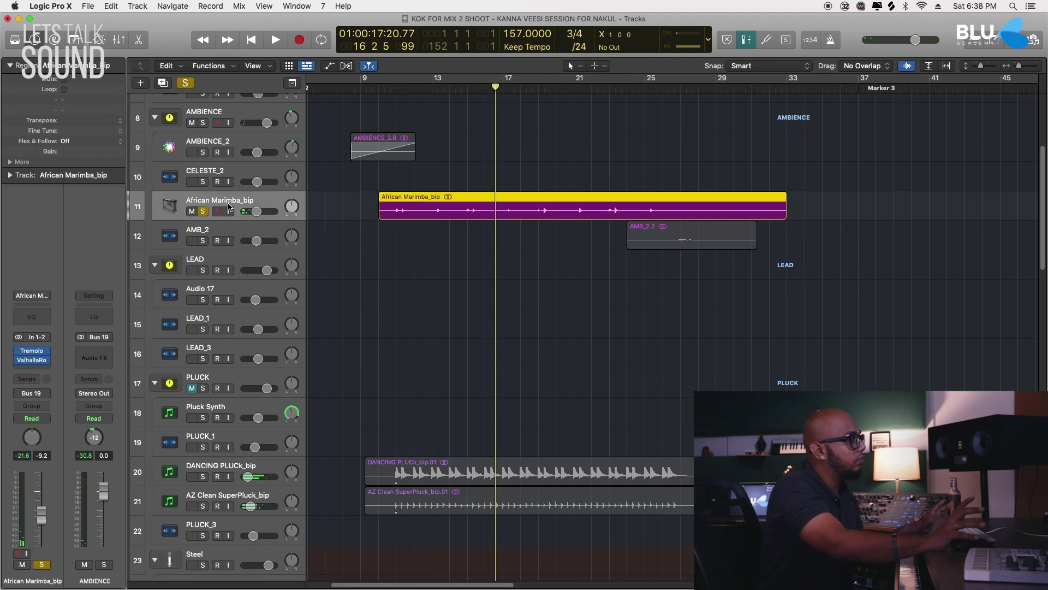
scroll(351, 215, down, 10)
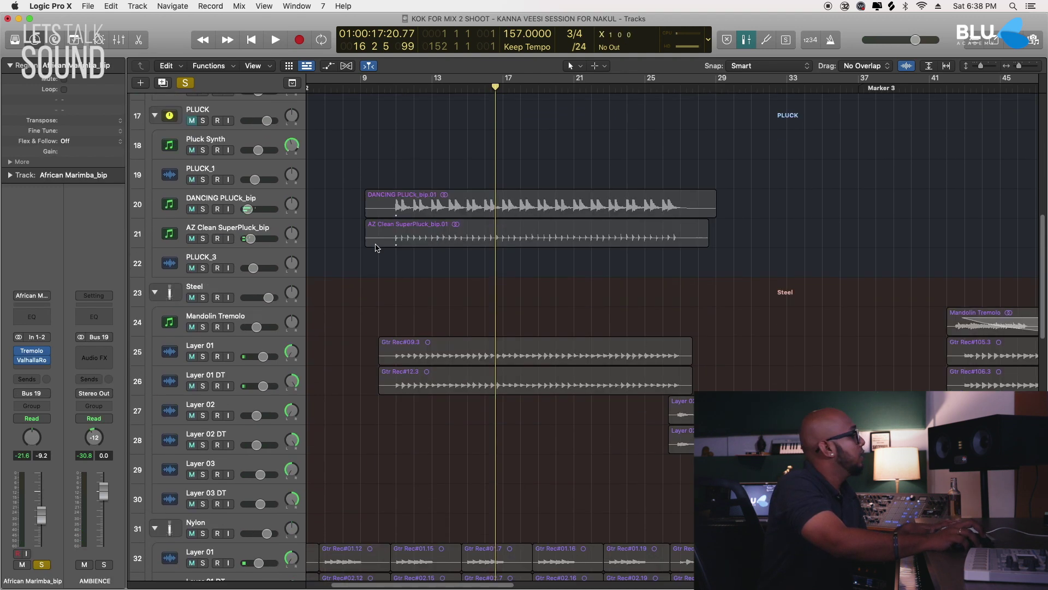
scroll(376, 248, down, 5)
click(202, 164)
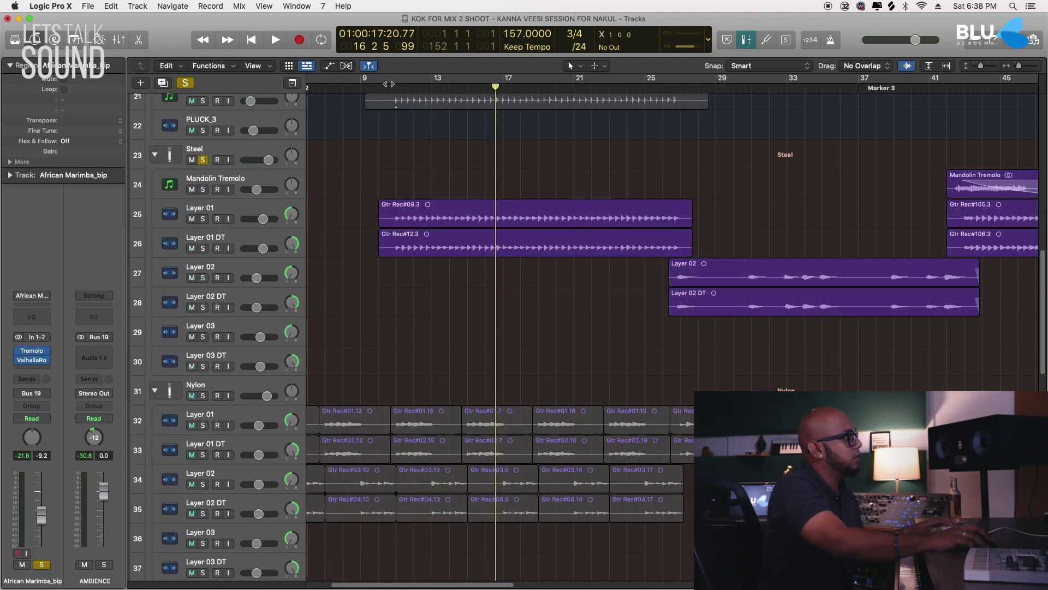
click(400, 86)
key(space)
click(204, 397)
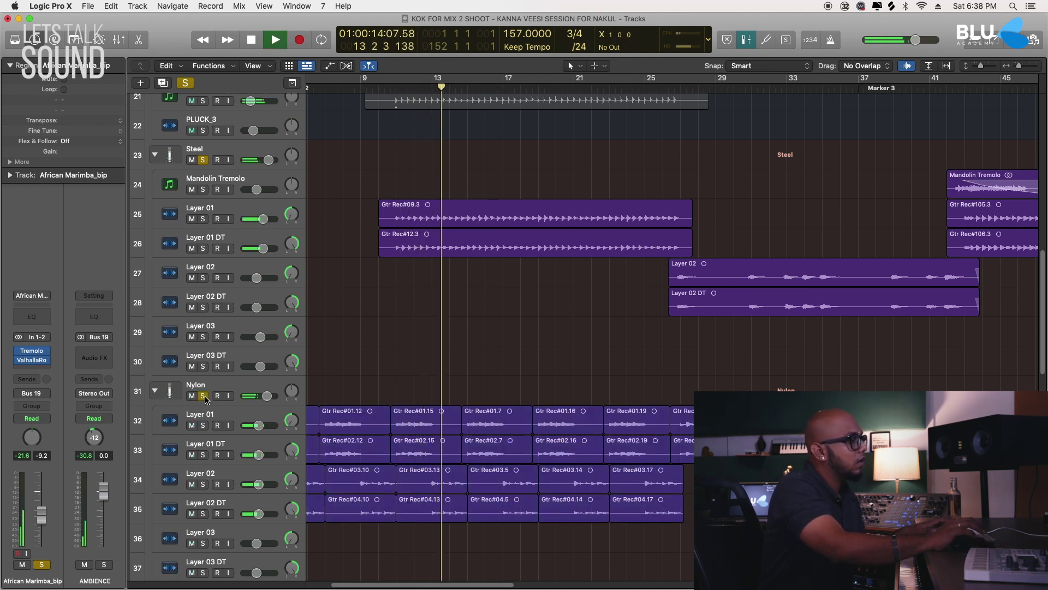
scroll(404, 349, up, 10)
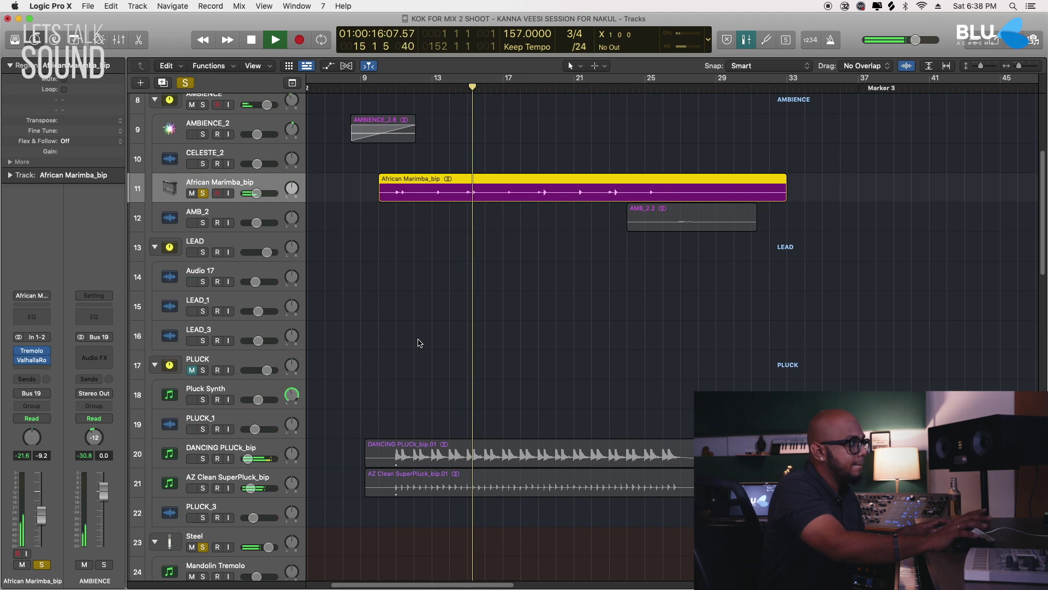
scroll(419, 342, up, 4)
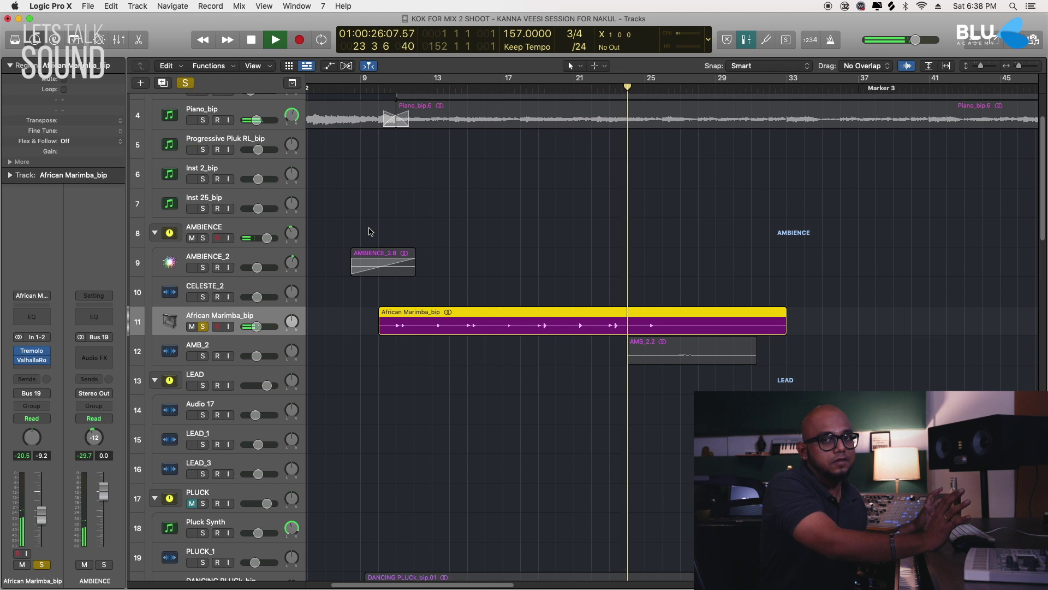
scroll(421, 346, down, 3)
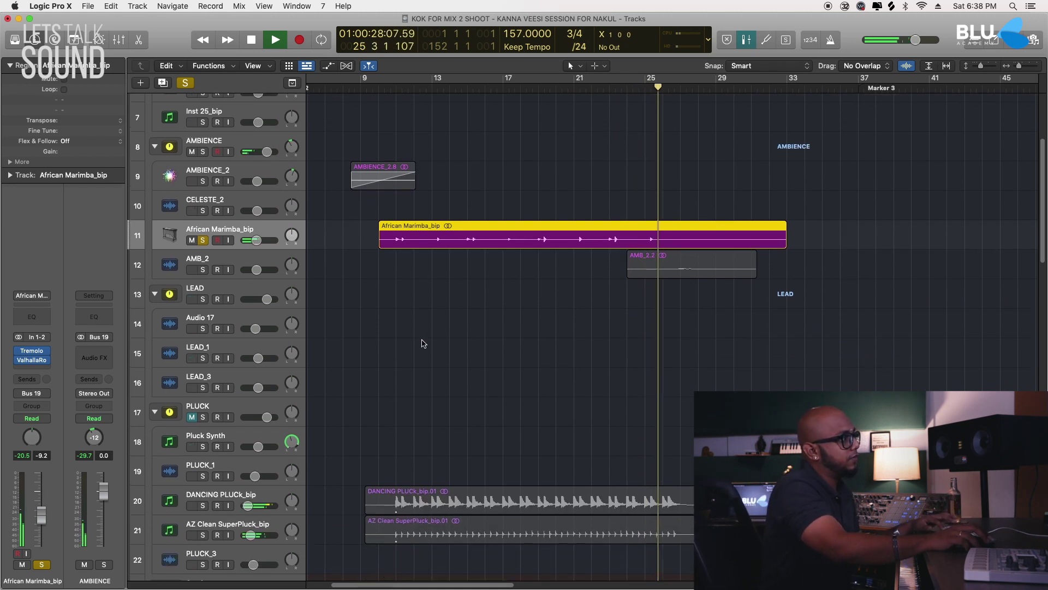
Step: Stop playback, clear all solos, and move the playhead back near the start of the African Marimba_bip region
key(space)
click(184, 85)
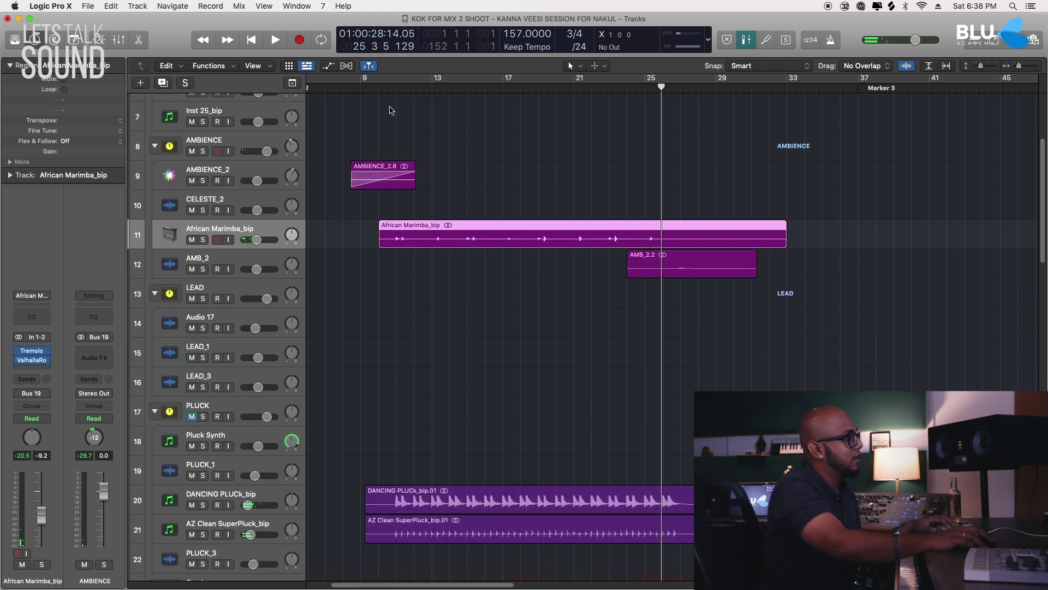
click(388, 90)
key(period)
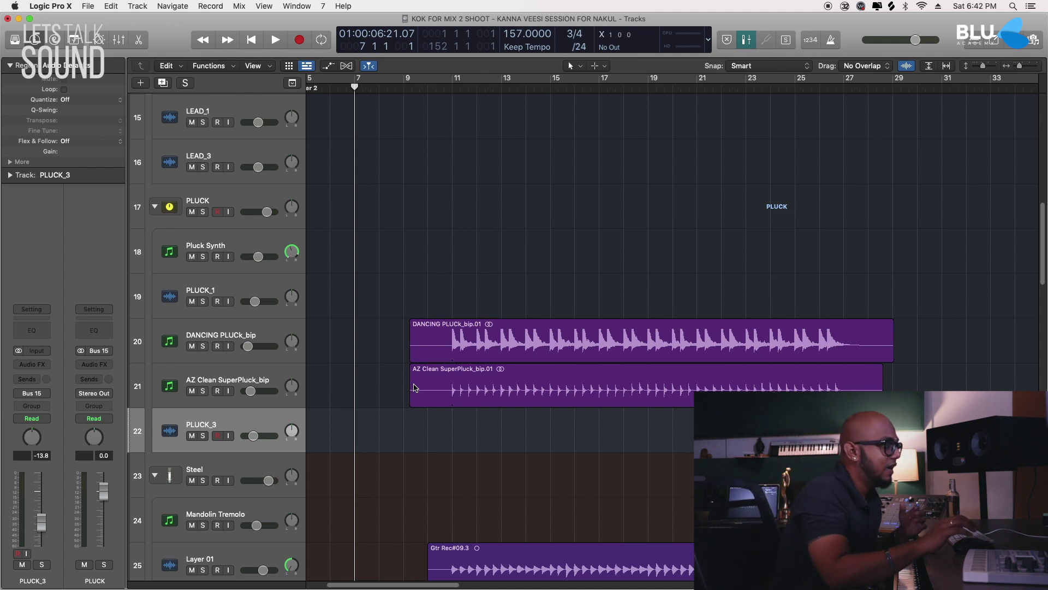
Step: Move the playhead to bar 10, near the start of the pluck regions
scroll(415, 387, down, 2)
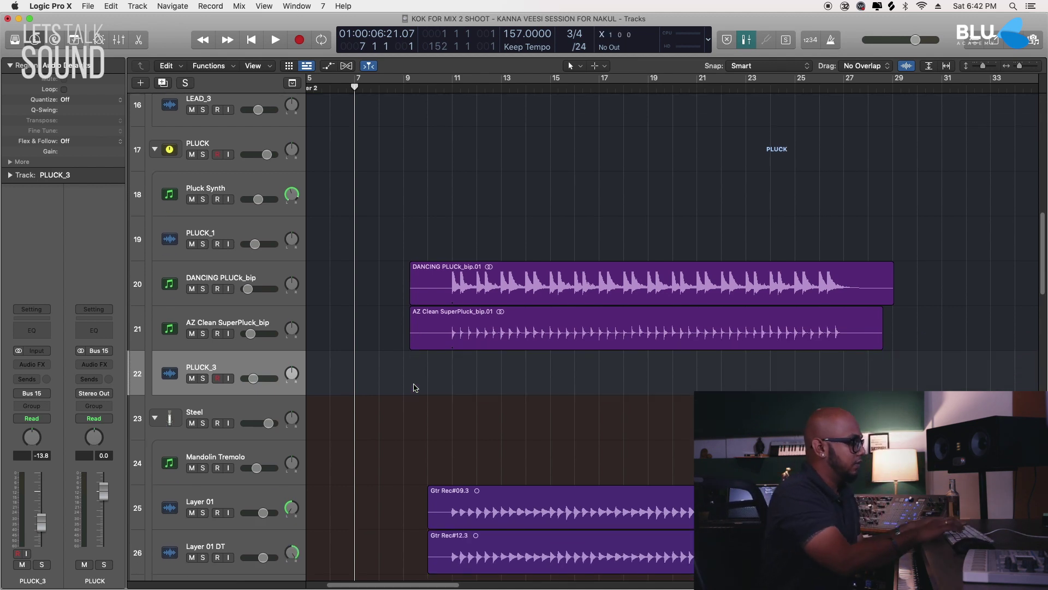
key(period)
key(period)
key(period)
key(period)
key(comma)
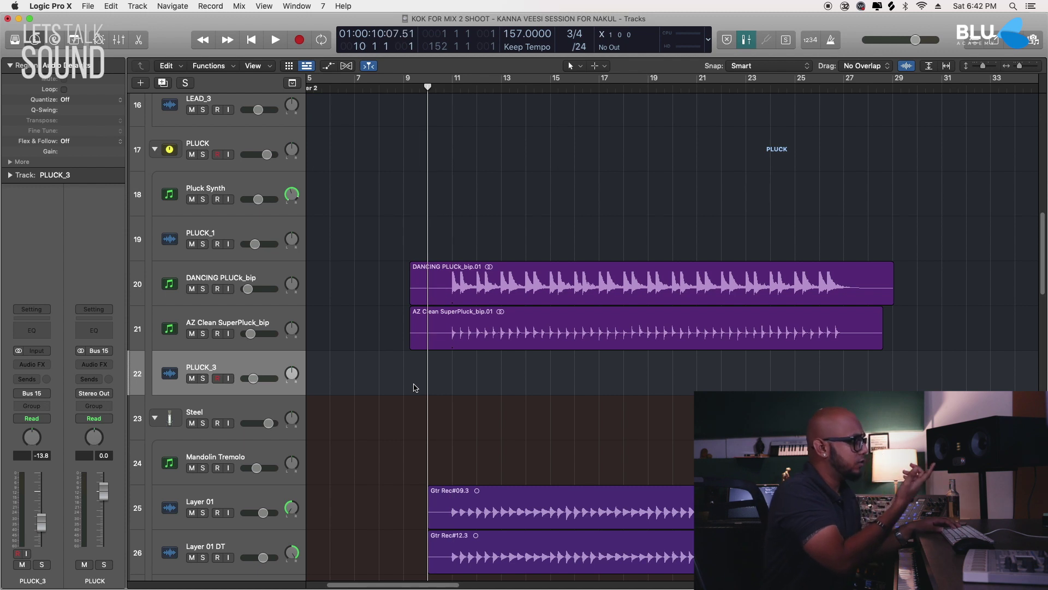
key(comma)
key(period)
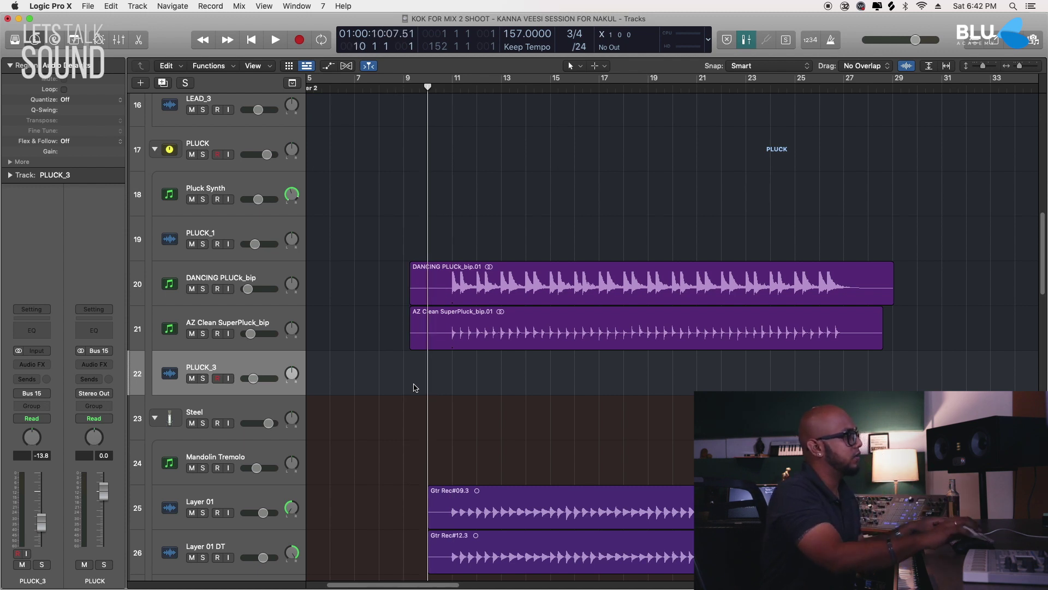
Step: Select the DANCING PLUCk_bip track, solo it, and play it from bar 10
click(272, 275)
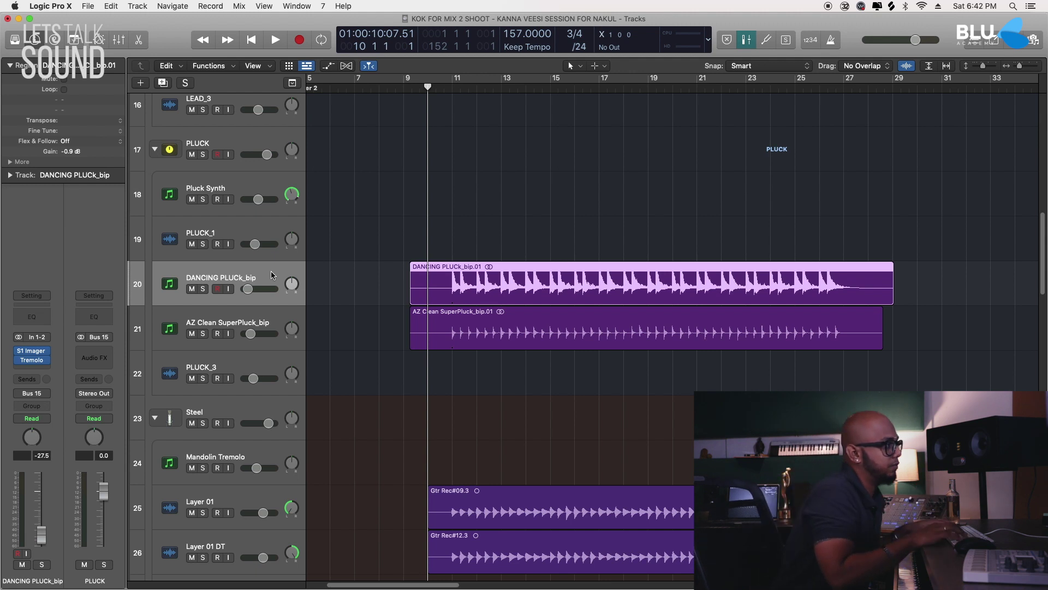
key(super+Right)
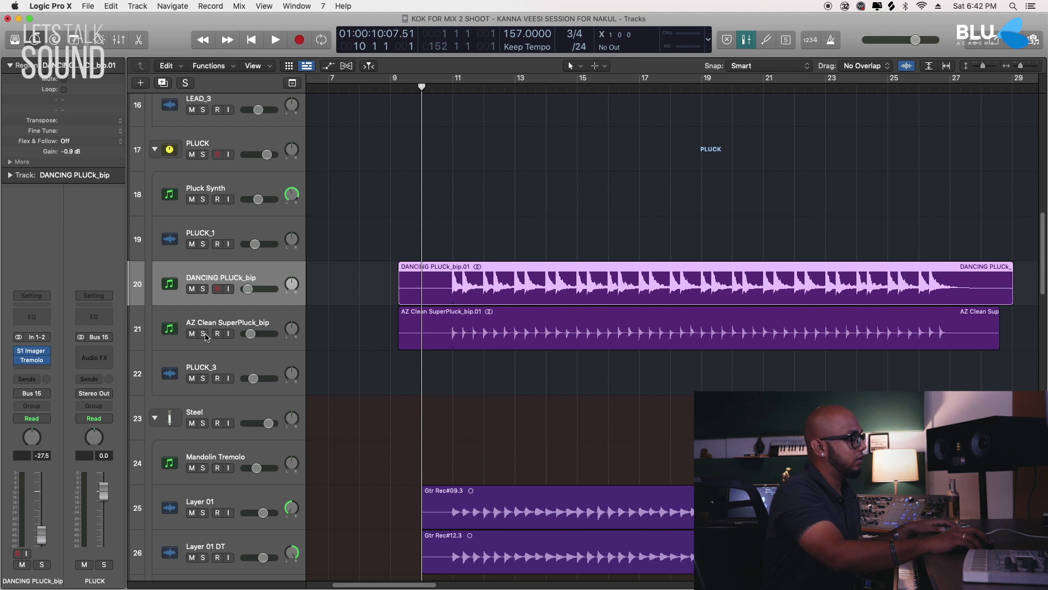
click(204, 290)
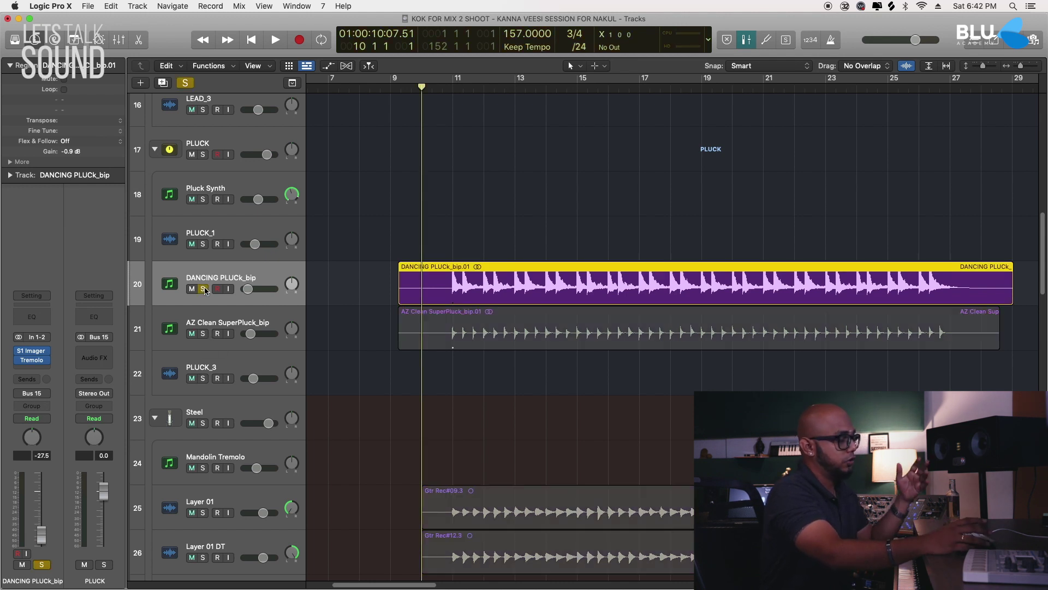
key(space)
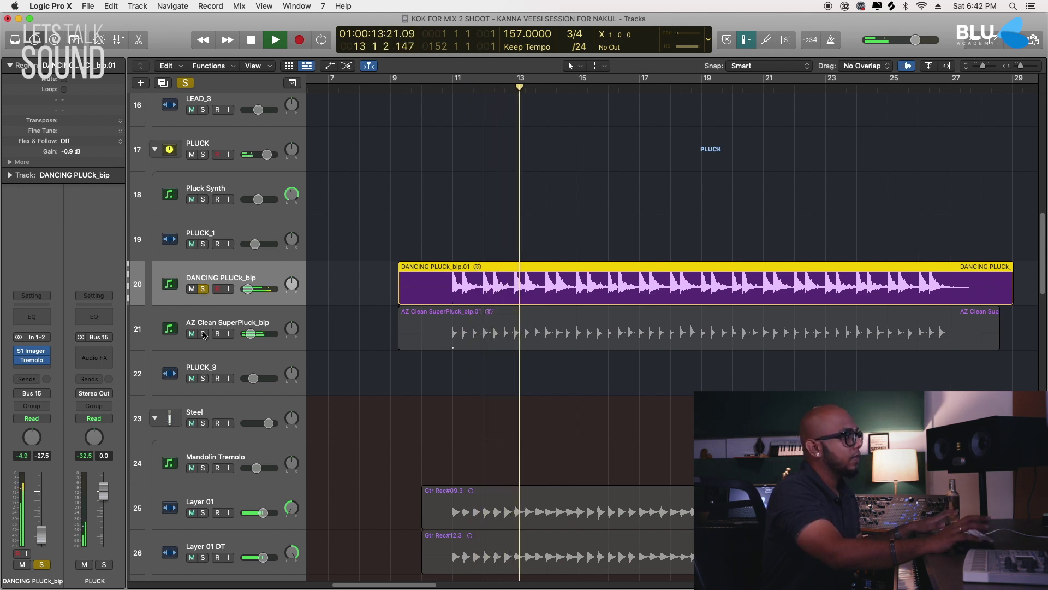
Step: Switch the solo to AZ Clean SuperPluck_bip during playback, solo DANCING PLUCk_bip again alongside it, and stop
click(204, 334)
click(203, 290)
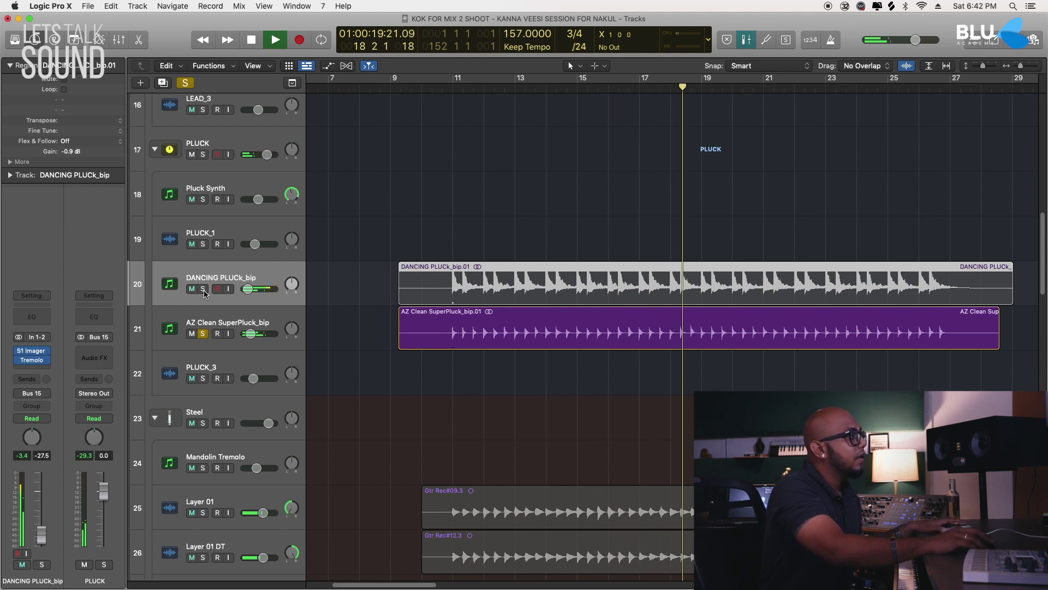
click(203, 289)
key(space)
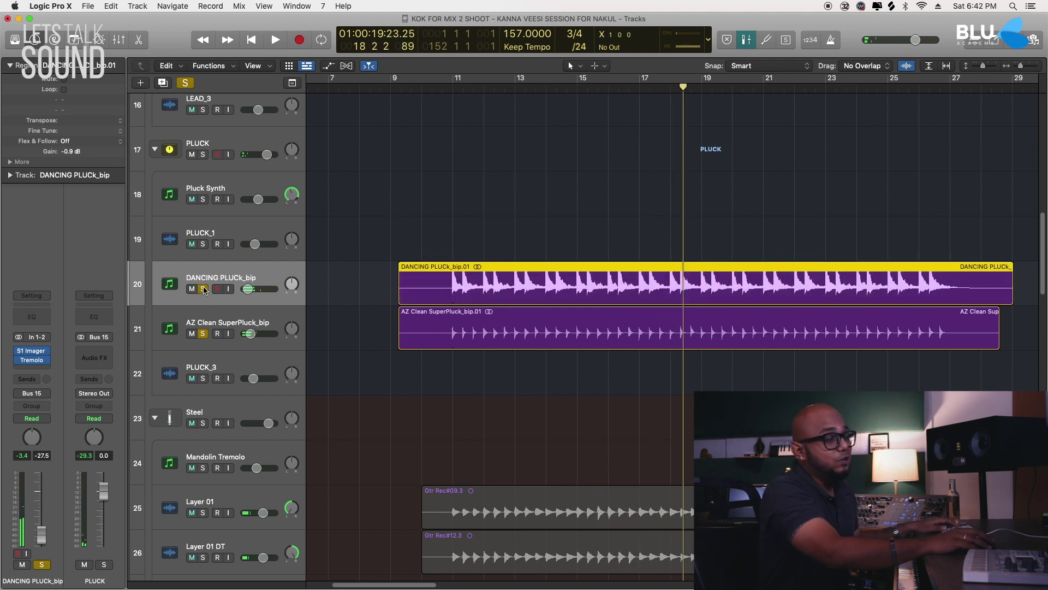
Step: Clear the solos on both pluck tracks and move the playhead back to bar 11
click(203, 289)
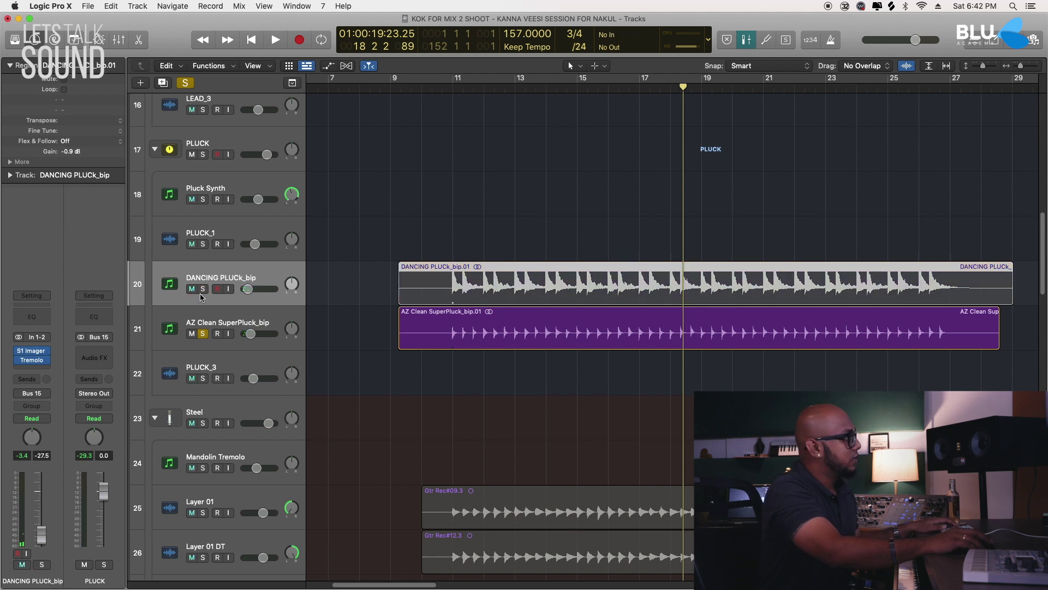
click(199, 333)
click(315, 307)
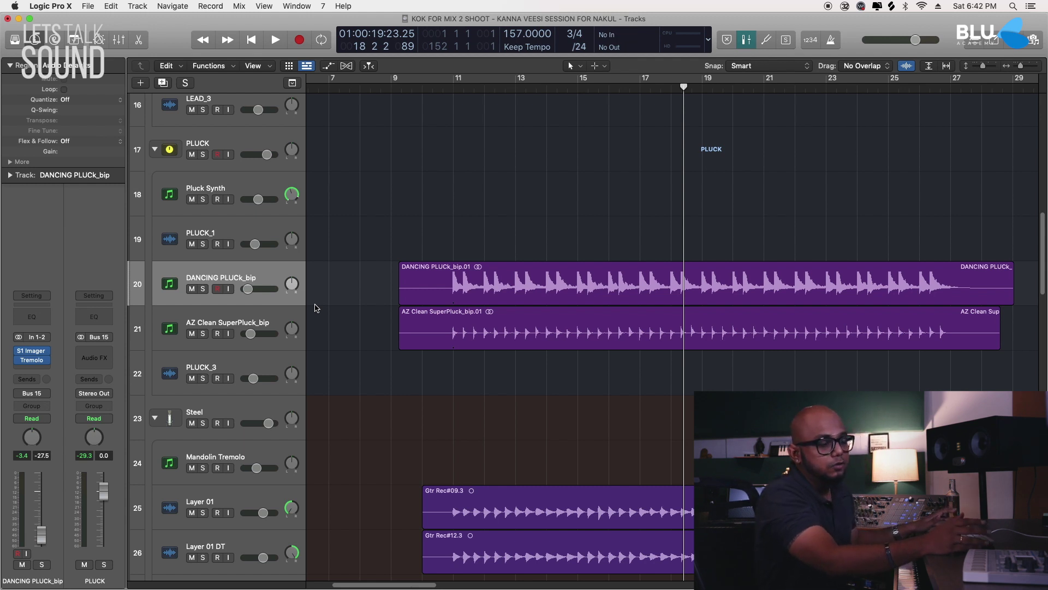
key(comma)
key(comma)
key(comma)
key(comma)
key(comma)
key(comma)
key(comma)
key(comma)
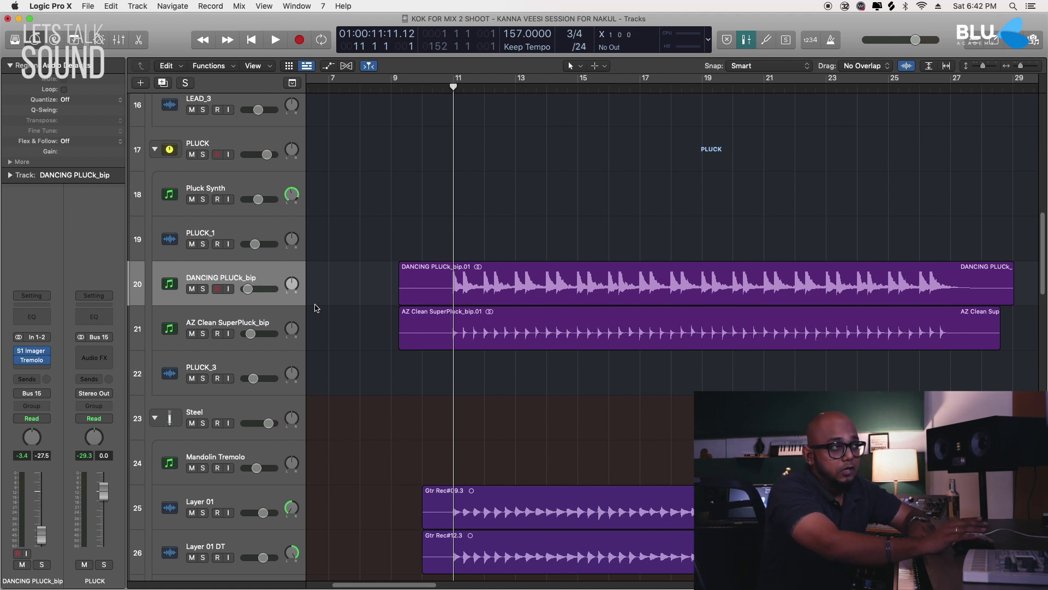
Step: Solo DANCING PLUCk_bip, play it briefly from bar 11, and clear its solo before stopping
scroll(508, 306, down, 1)
scroll(516, 306, up, 1)
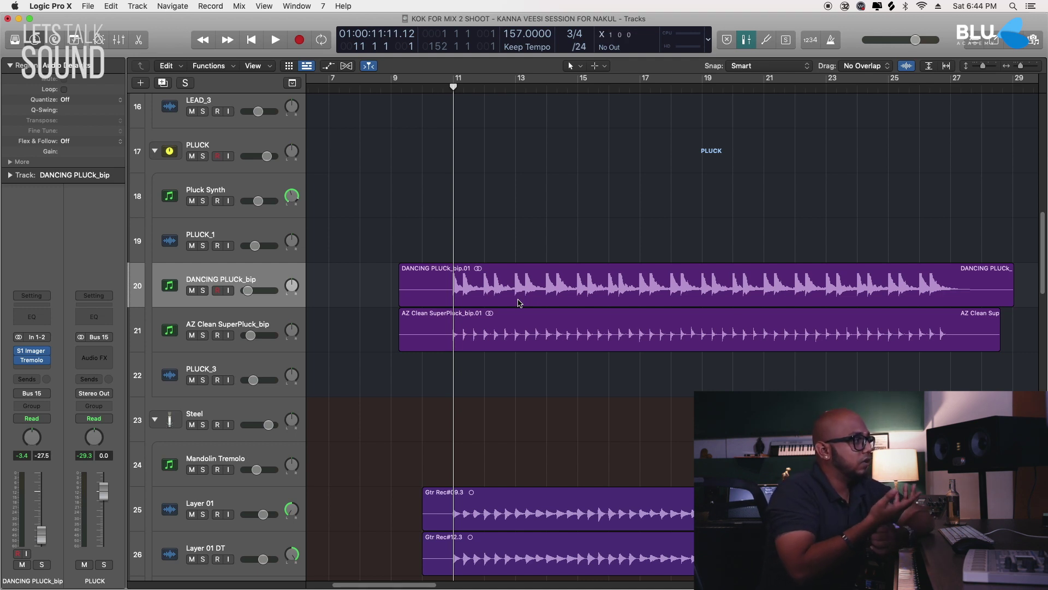
click(203, 290)
key(space)
scroll(451, 307, down, 5)
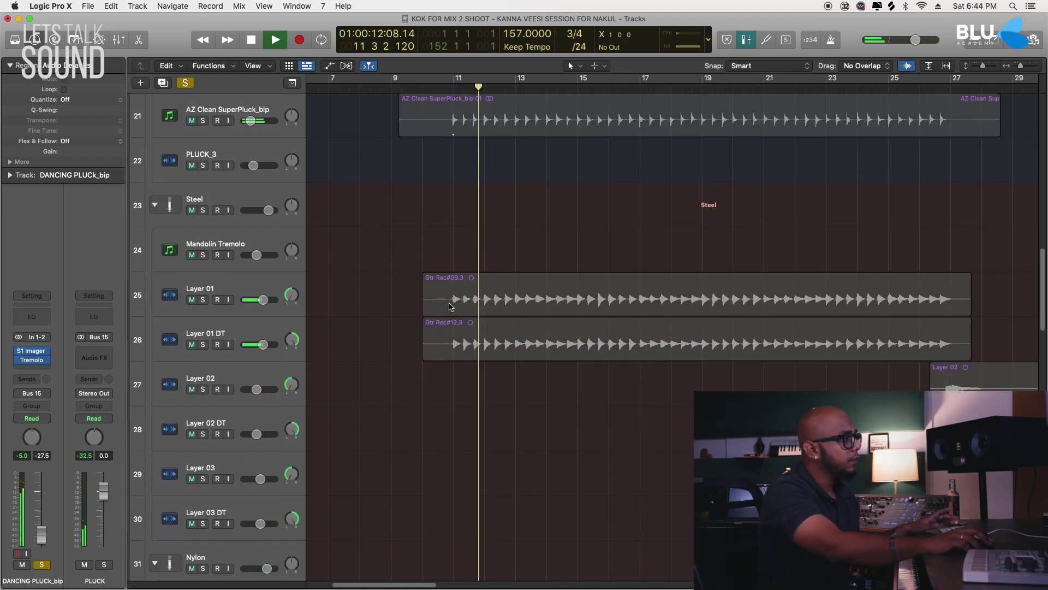
scroll(448, 295, up, 5)
key(s)
key(space)
scroll(442, 274, up, 3)
scroll(435, 288, down, 7)
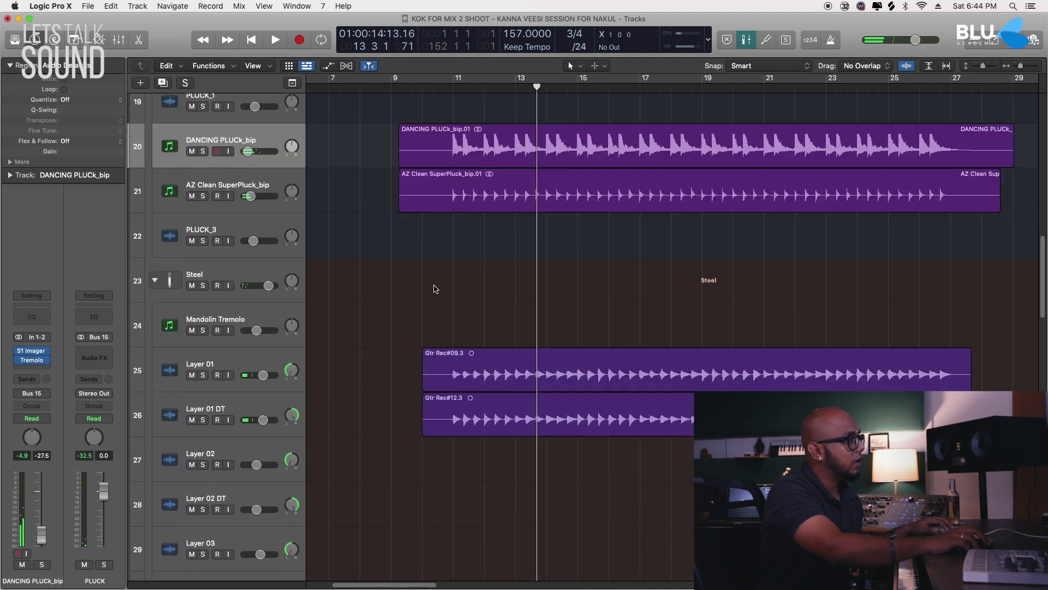
Step: Solo the Steel group, play it from around bar 13, and add the Nylon group to the solo during playback
click(203, 257)
key(comma)
key(comma)
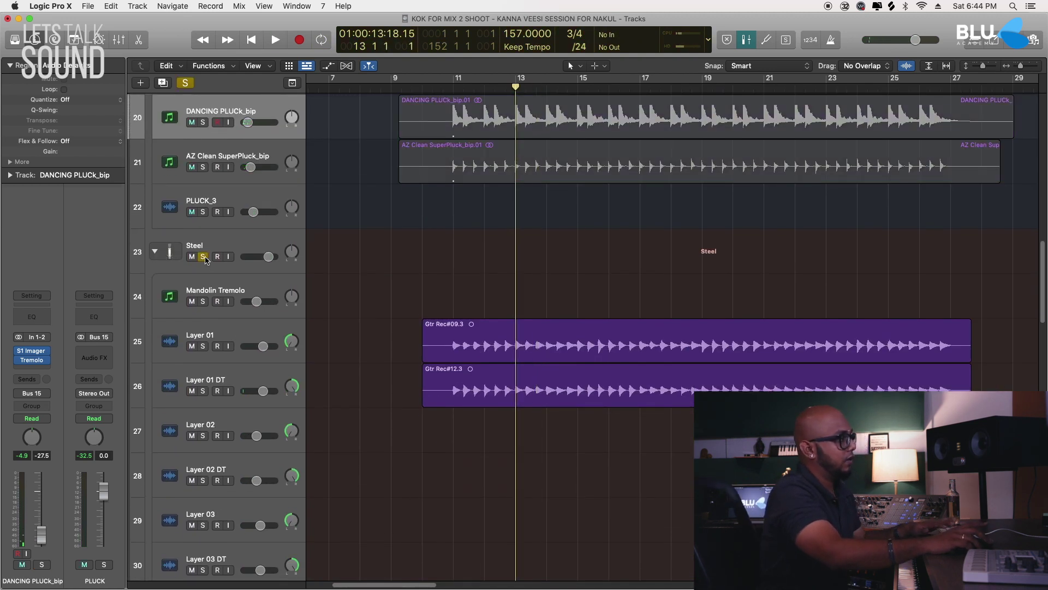
key(space)
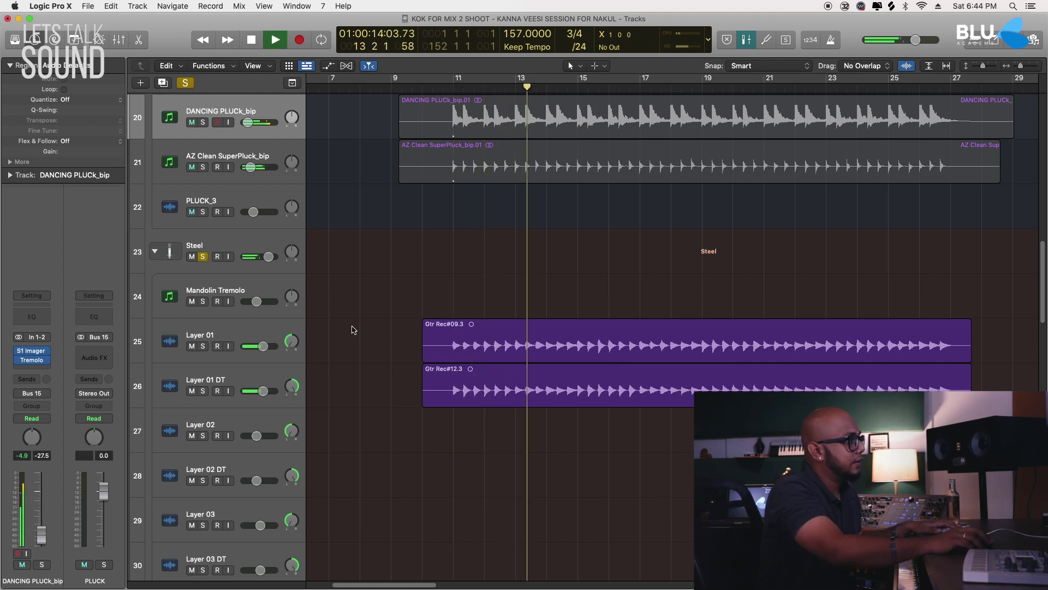
scroll(354, 333, down, 5)
scroll(354, 335, down, 1)
click(204, 346)
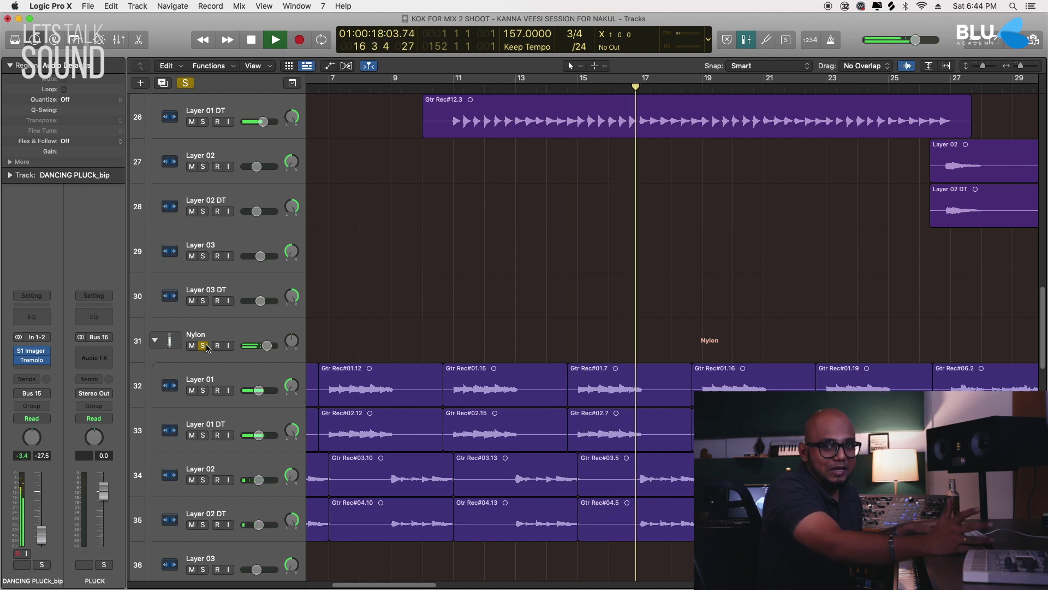
scroll(382, 295, up, 8)
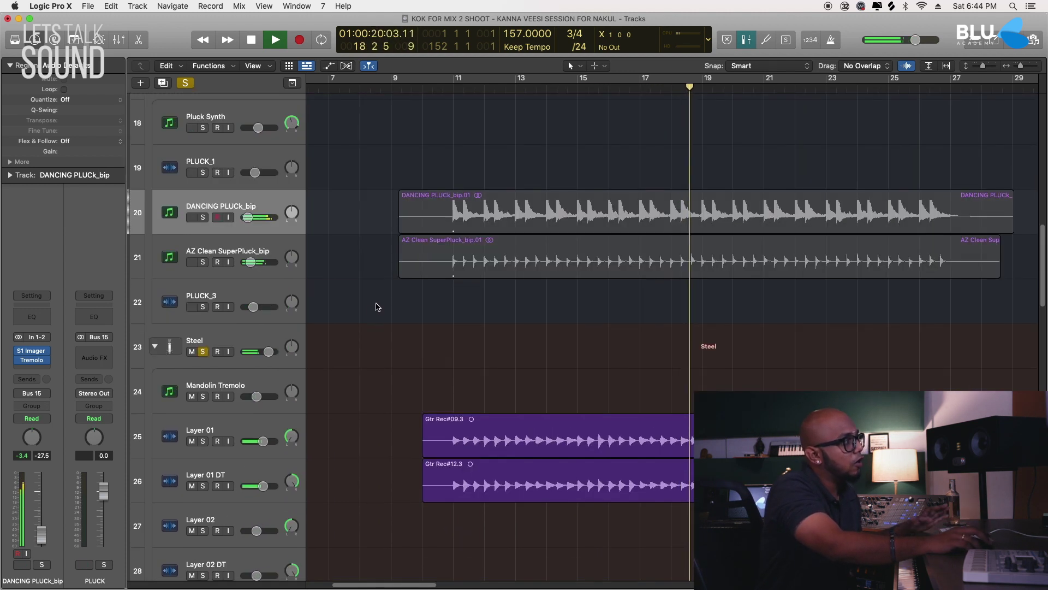
Step: Stop playback, add DANCING PLUCk_bip to the soloed guitars, and return the playhead to bar 11
key(space)
key(ctrl+s)
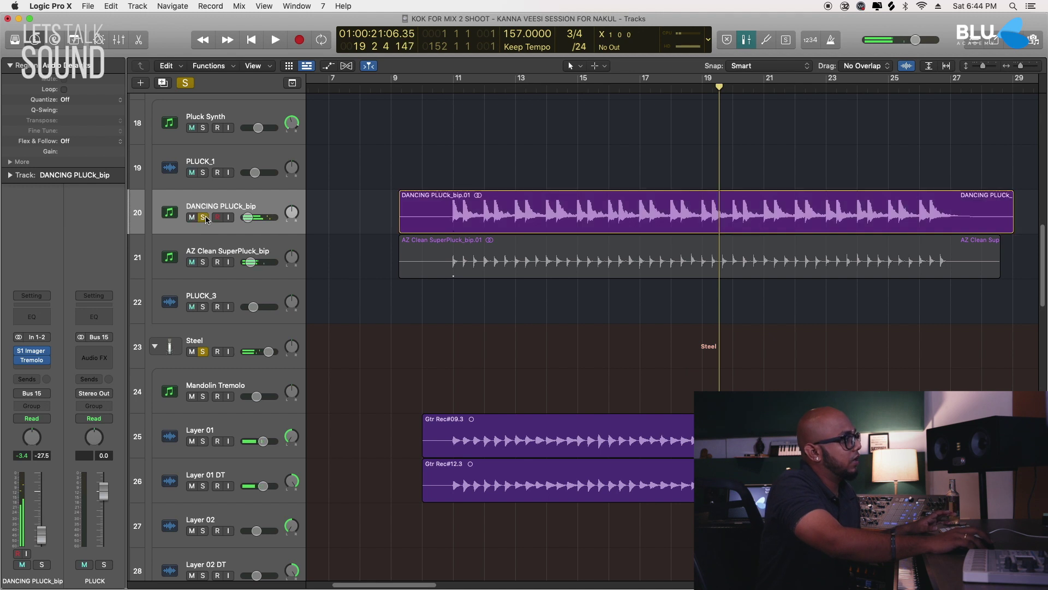
click(454, 87)
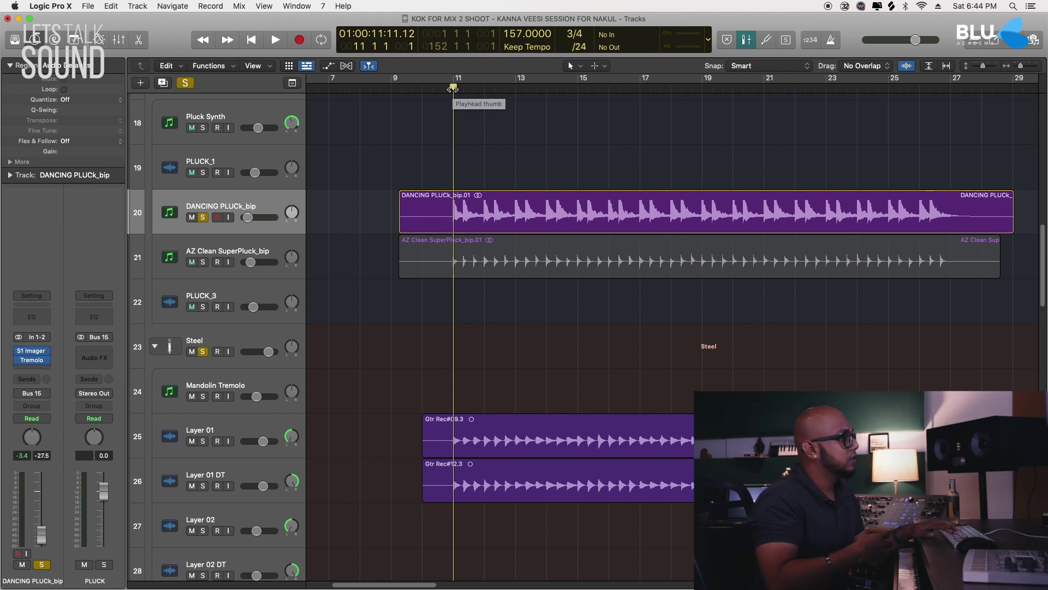
Step: Play DANCING PLUCk_bip together with the soloed guitars from bar 11 and stop around bar 15
key(space)
key(space)
key(space)
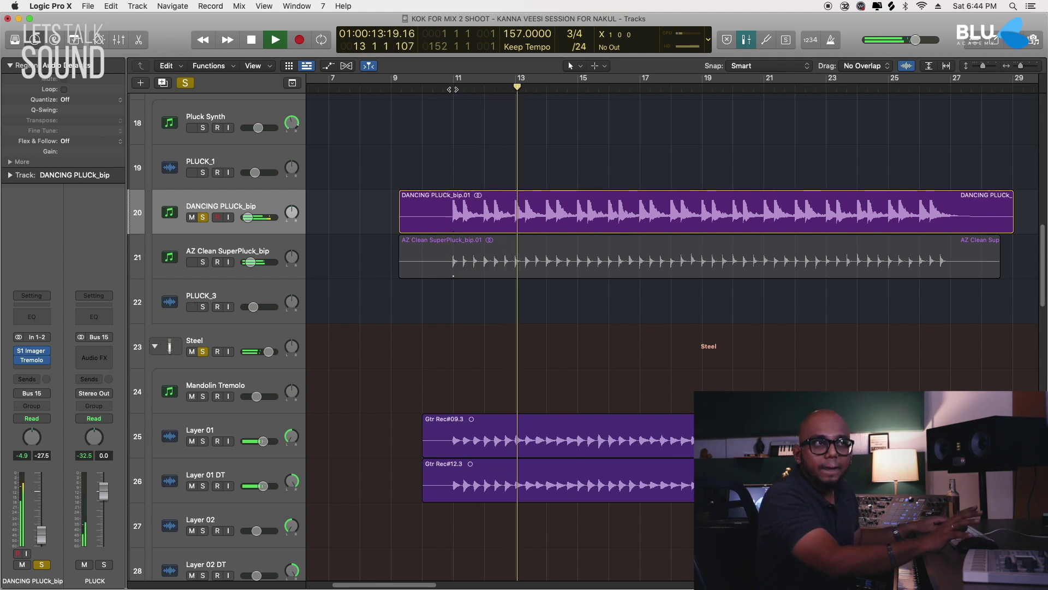
scroll(672, 328, down, 1)
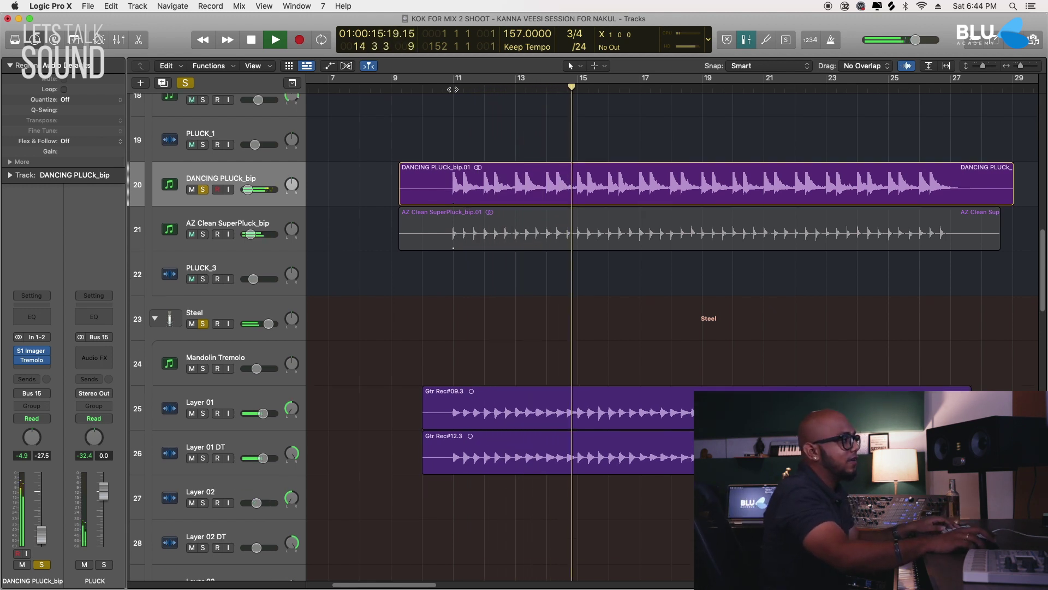
scroll(429, 219, down, 2)
key(space)
Step: Remove DANCING PLUCk_bip from the solo and play the guitars briefly without it from around bar 15
click(202, 126)
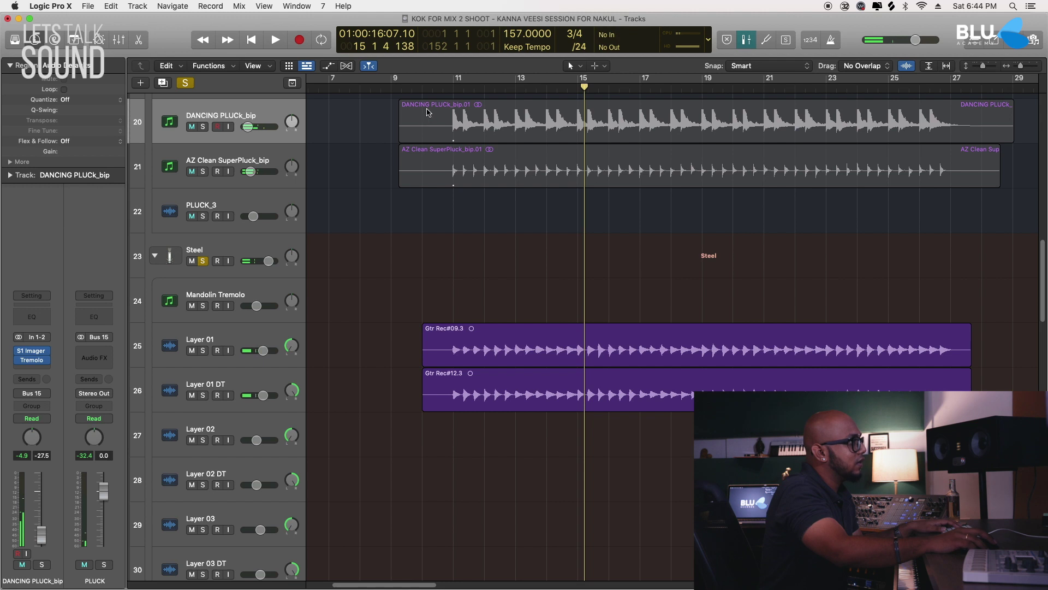
click(445, 107)
key(space)
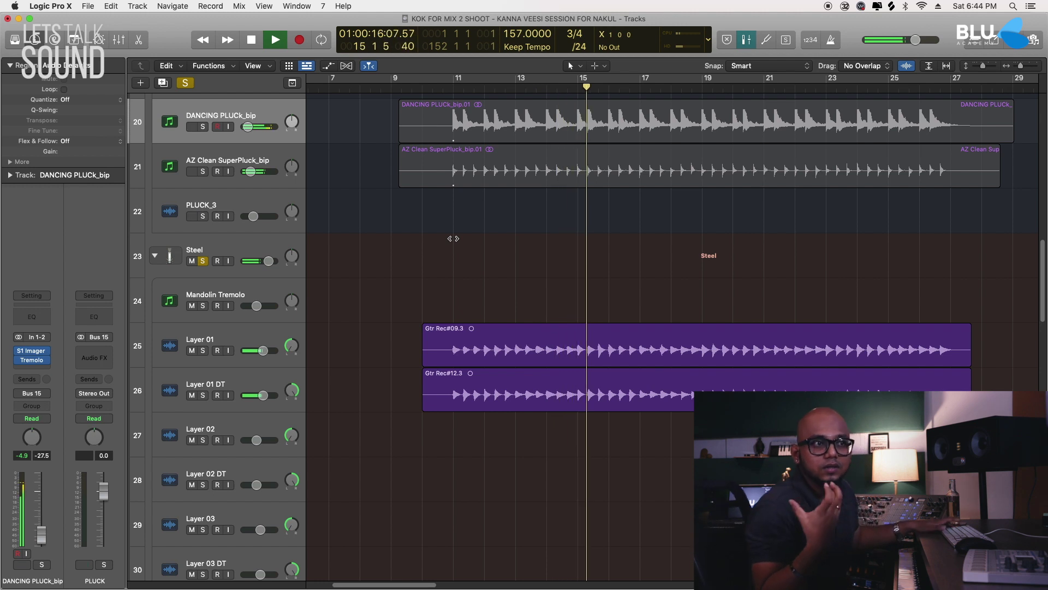
key(space)
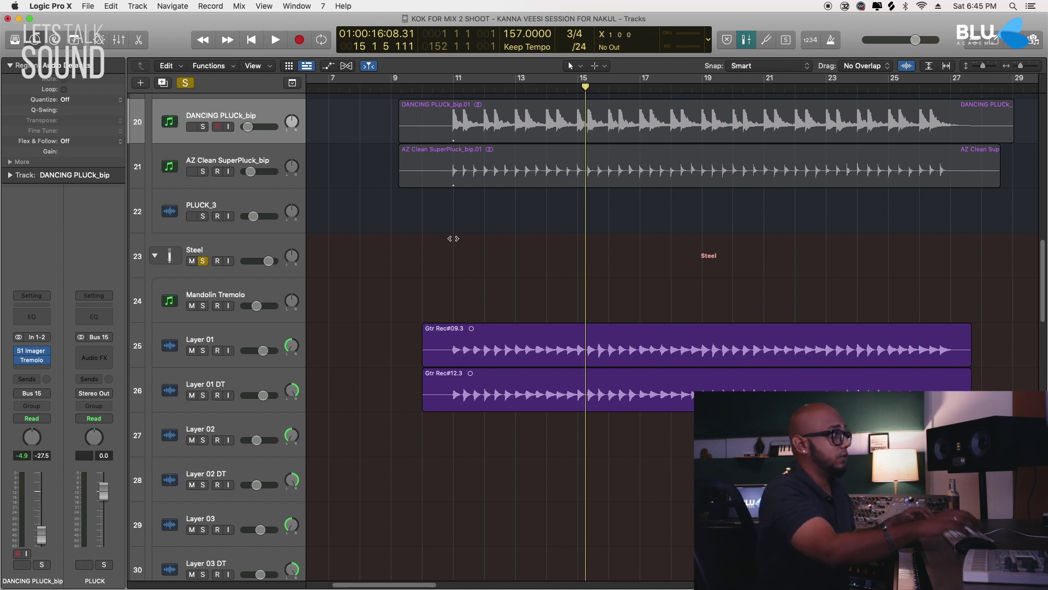
Step: Switch the solo from Steel to DANCING PLUCk_bip, play from bar 11, and add Steel back during playback before stopping
click(203, 261)
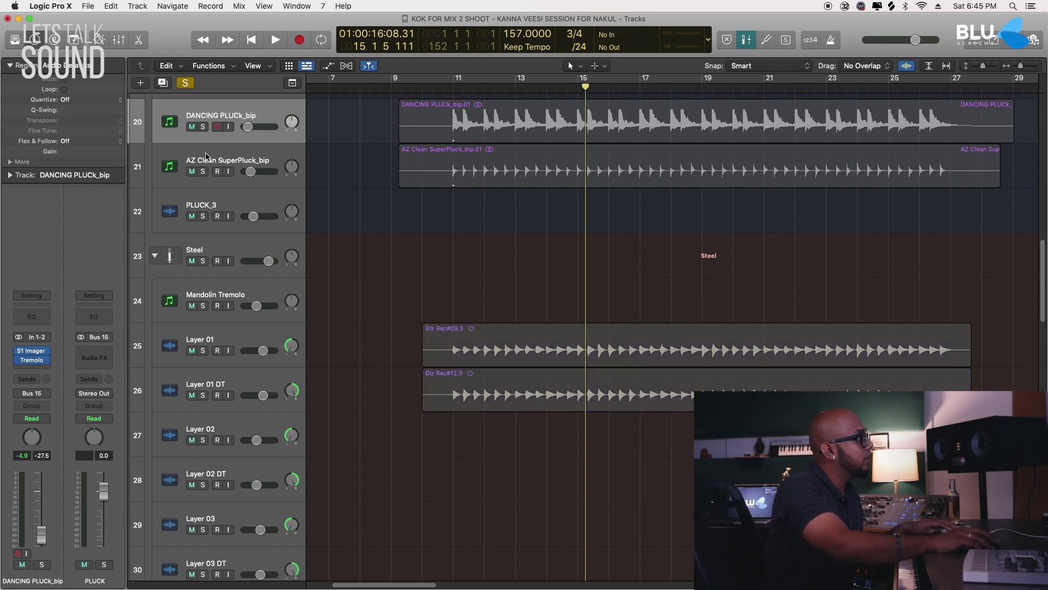
click(451, 103)
key(s)
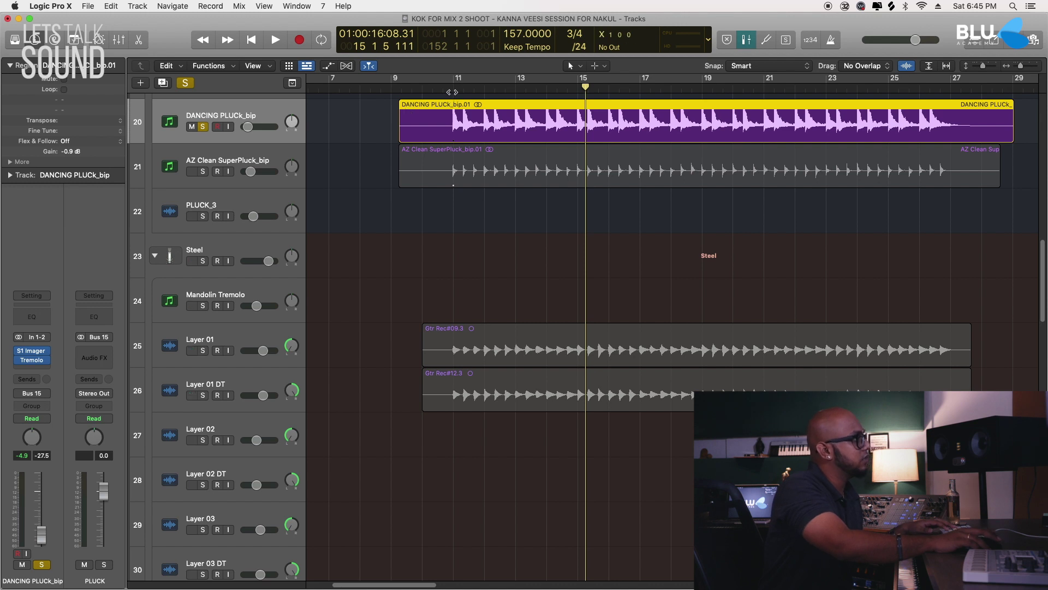
click(453, 89)
key(space)
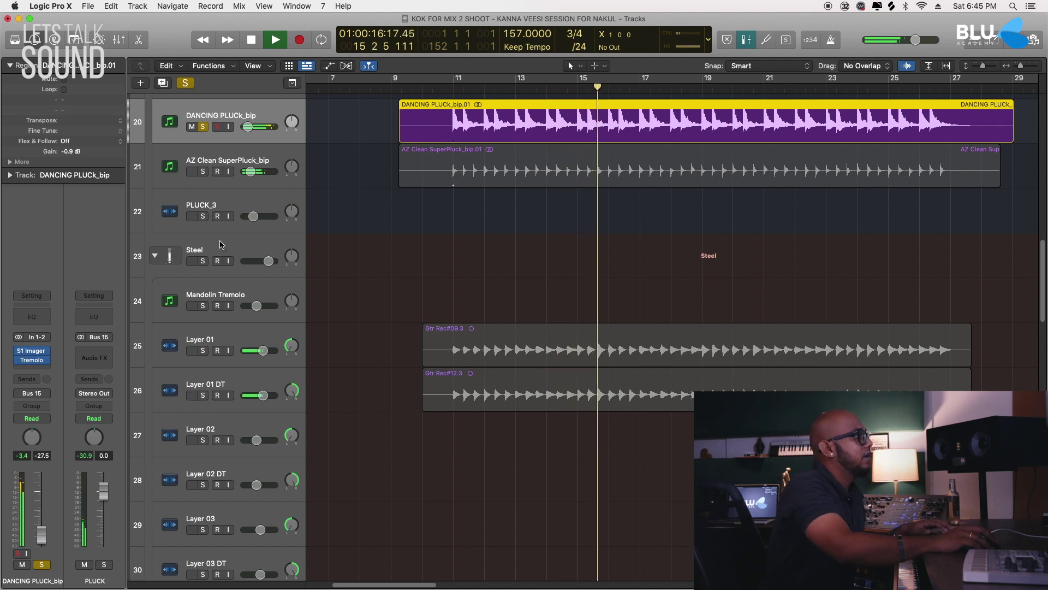
click(202, 261)
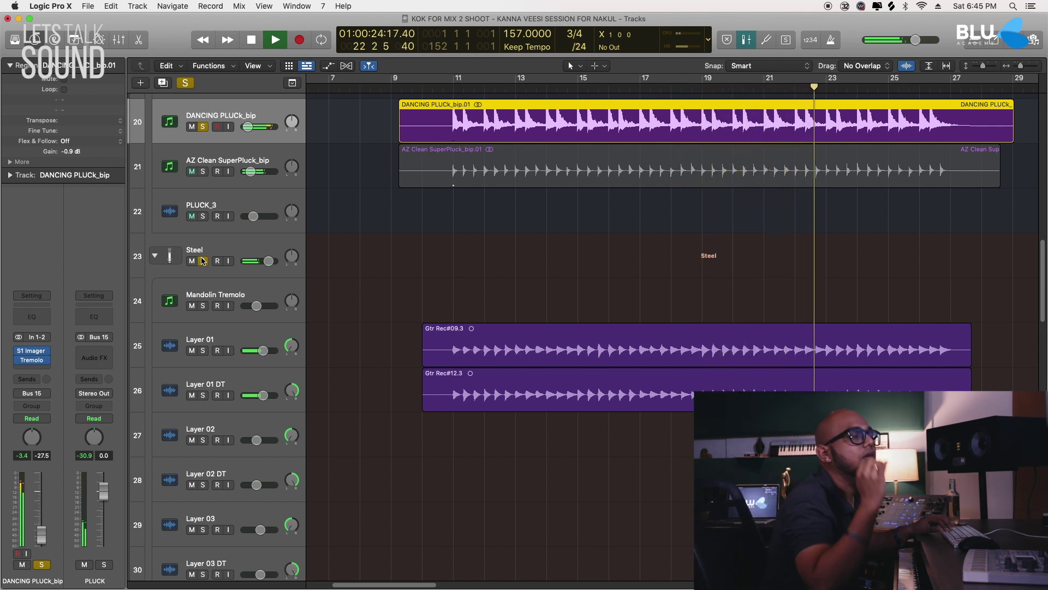
key(space)
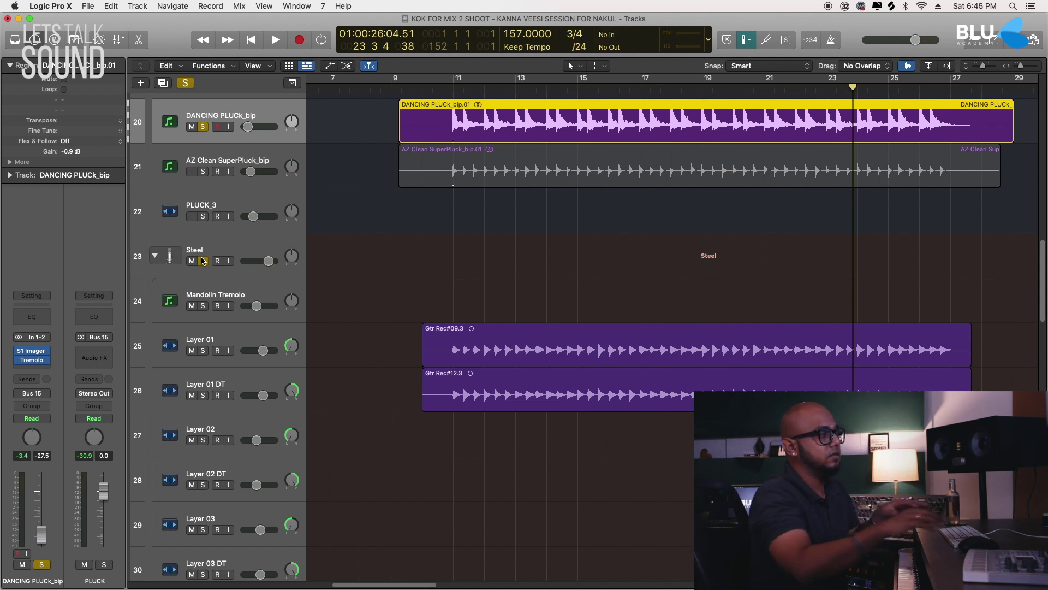
Step: Return the playhead to bar 11, where the pluck notes begin
scroll(478, 213, left, 3)
scroll(475, 224, up, 4)
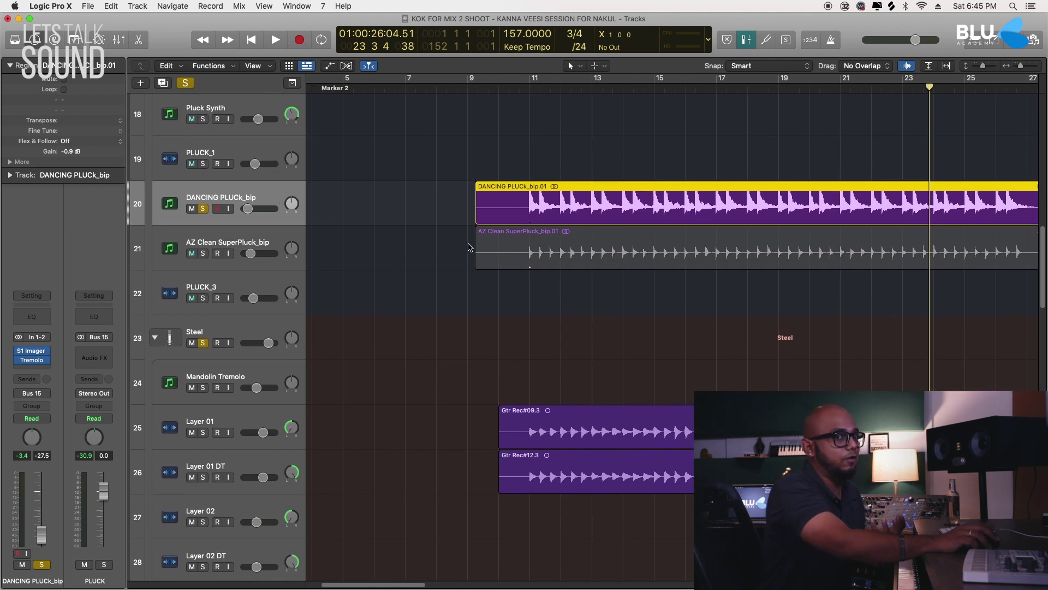
click(527, 86)
Step: Try adding AZ Clean SuperPluck_bip to the soloed tracks, select its track, and remove it from the solo
scroll(533, 218, down, 4)
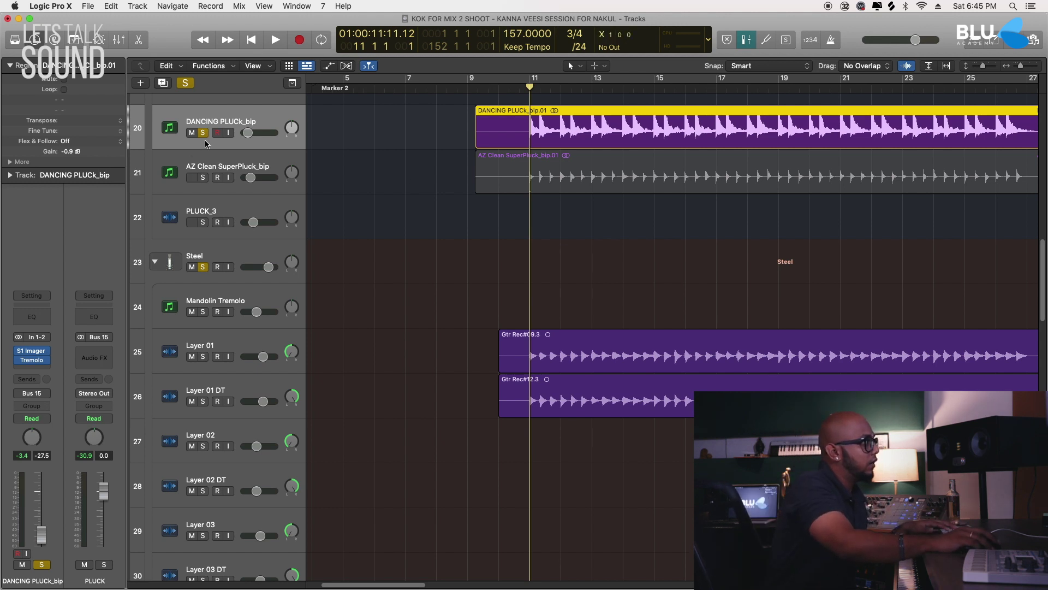
click(204, 178)
click(207, 162)
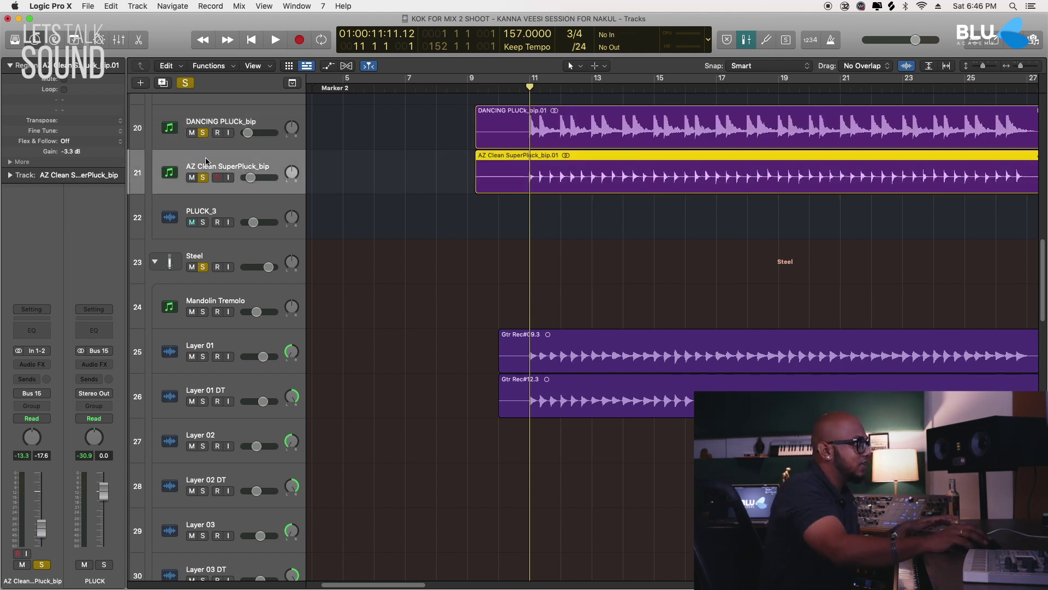
click(203, 178)
scroll(383, 164, up, 5)
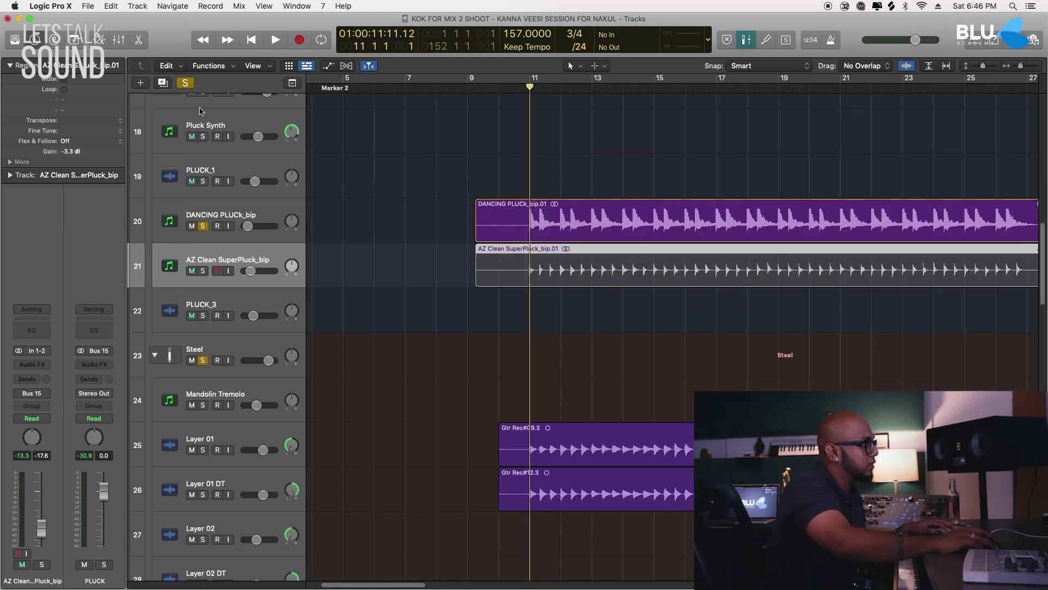
Step: Solo only AZ Clean SuperPluck_bip, play from bar 11, and switch the solo to DANCING PLUCk_bip during playback
click(203, 270)
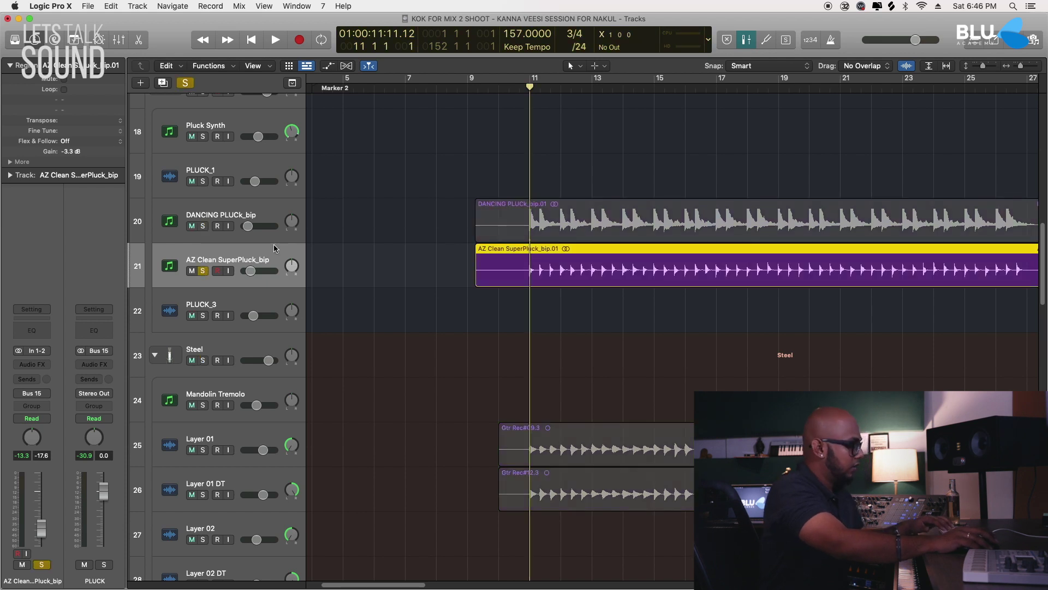
key(space)
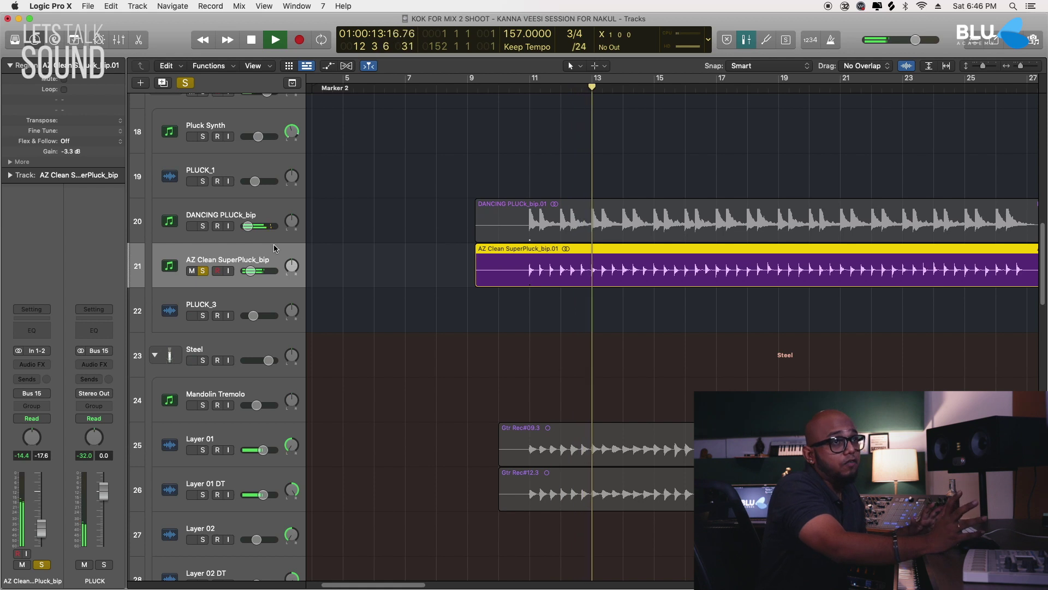
click(202, 226)
click(203, 271)
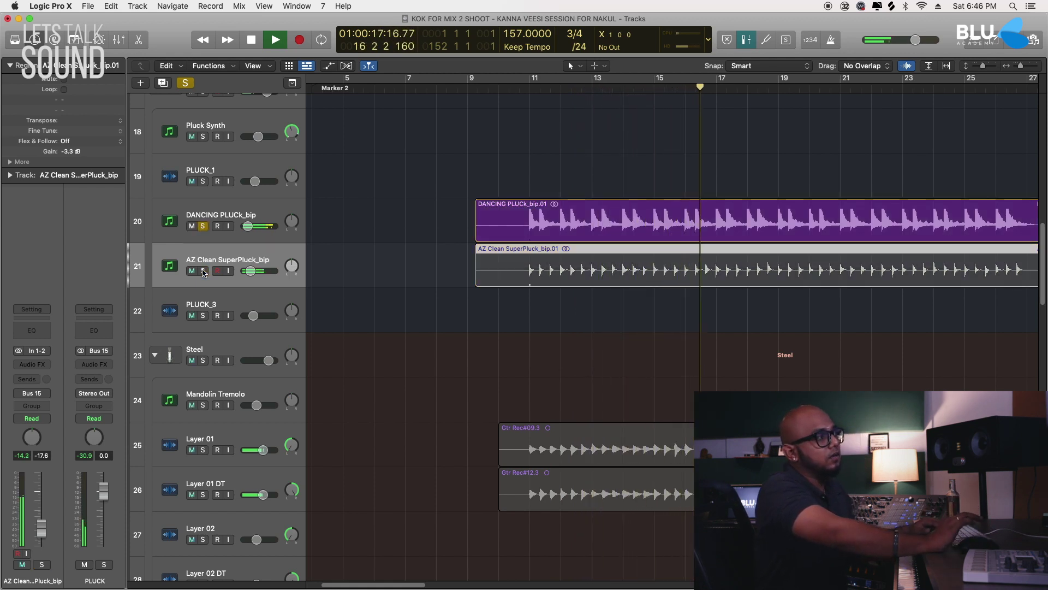
Step: Add AZ Clean SuperPluck_bip to the solo, take DANCING PLUCk_bip out and back in during playback, and stop
click(202, 270)
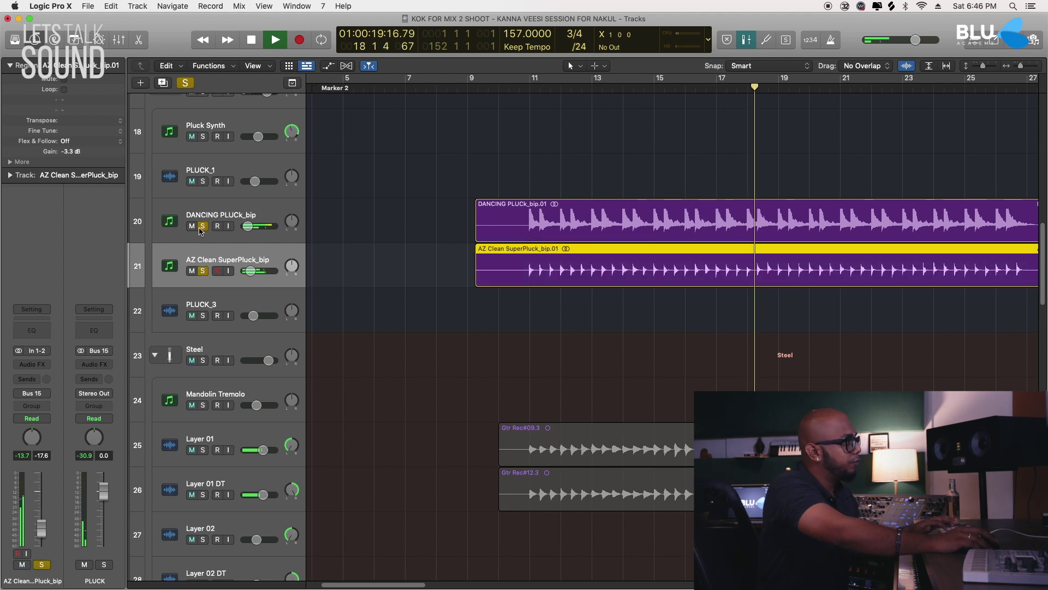
click(202, 226)
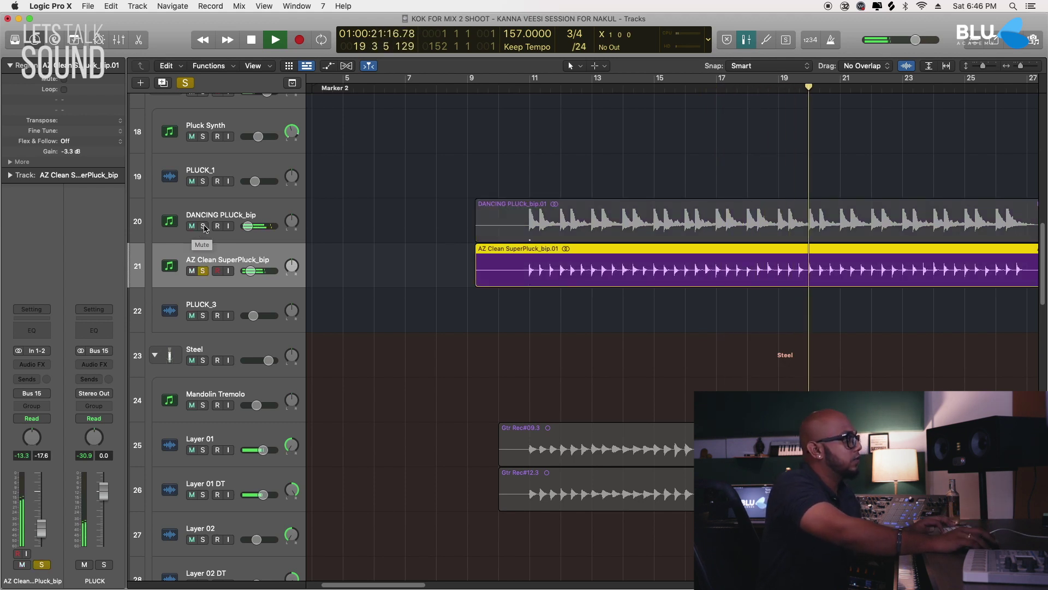
click(203, 226)
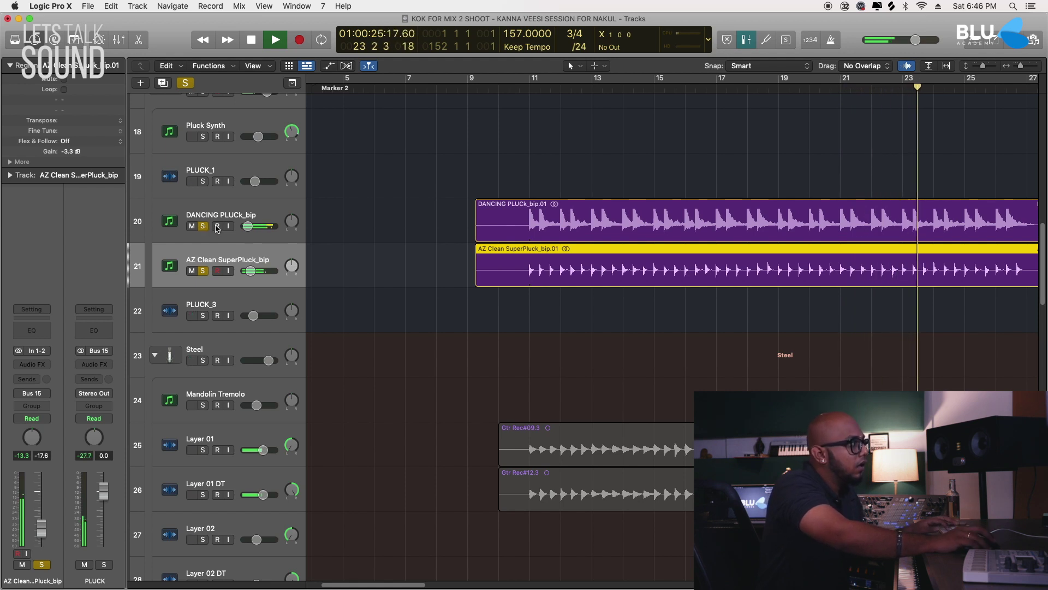
key(space)
Step: Replay DANCING PLUCk_bip alone from bar 11, add AZ Clean SuperPluck_bip back to the solo during playback, and stop
click(202, 271)
click(533, 84)
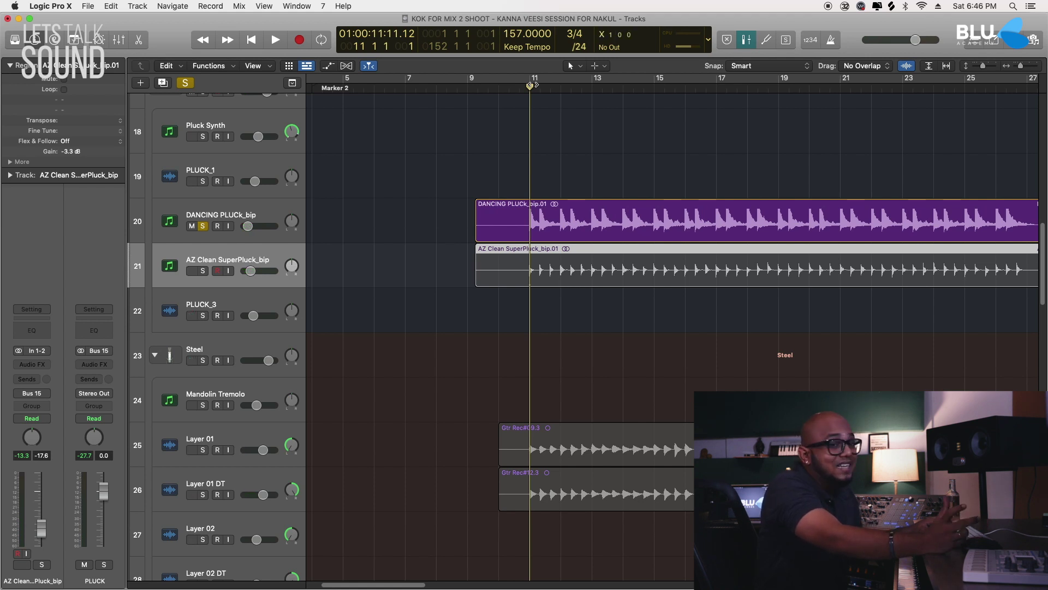
key(space)
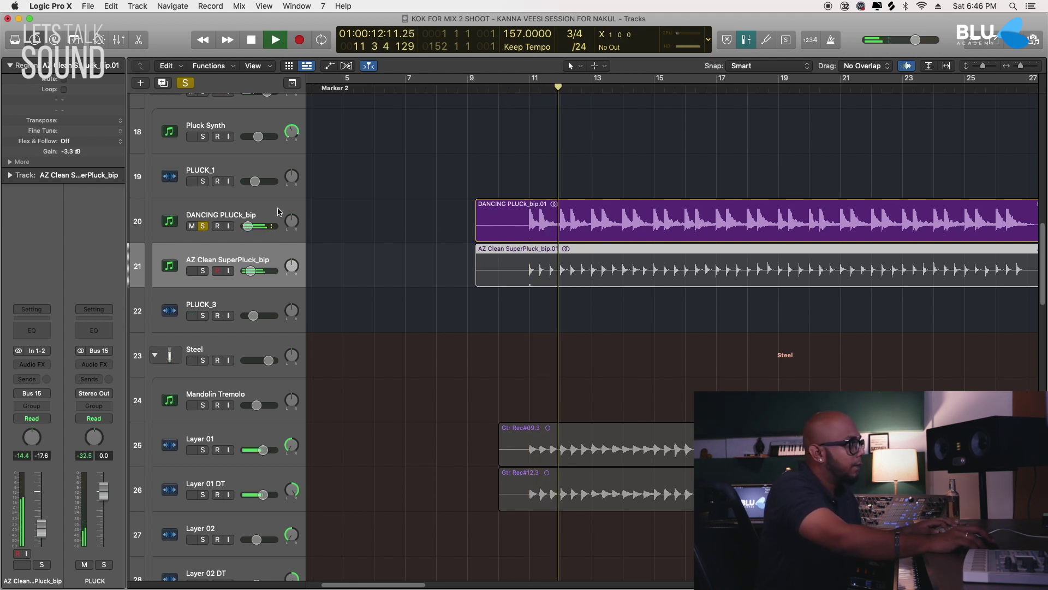
click(203, 272)
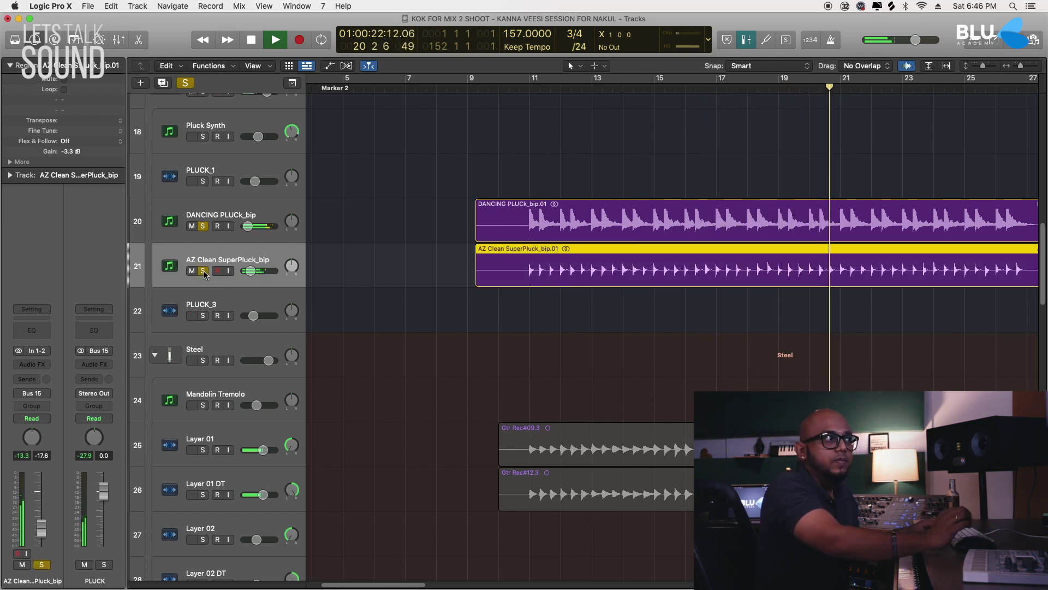
key(space)
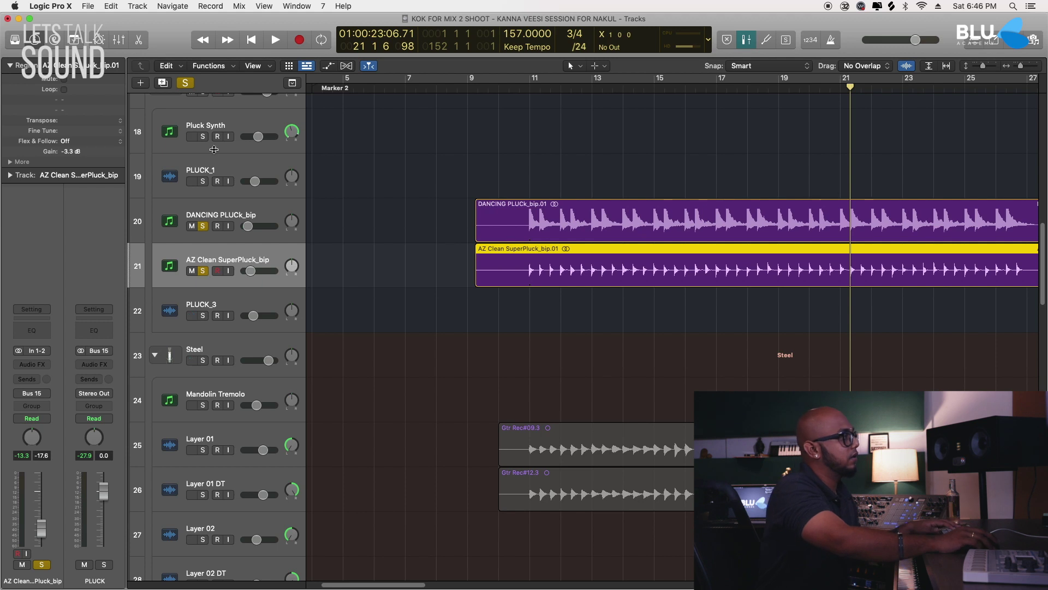
Step: Solo the Nylon guitars together with the Steel guitars and both plucks, and start playback from bar 11
scroll(182, 287, down, 3)
scroll(194, 333, down, 5)
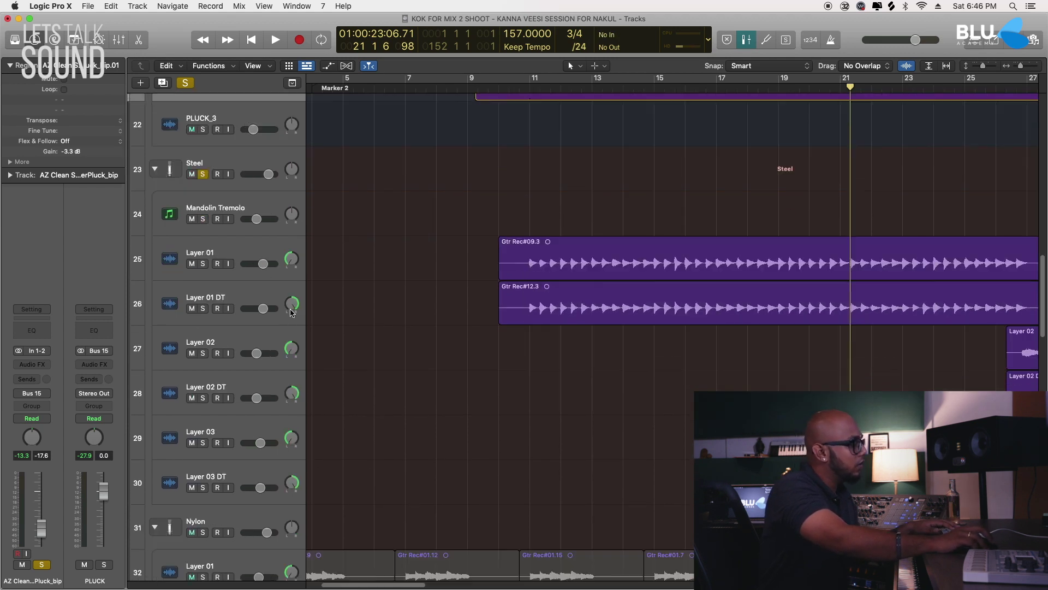
click(203, 402)
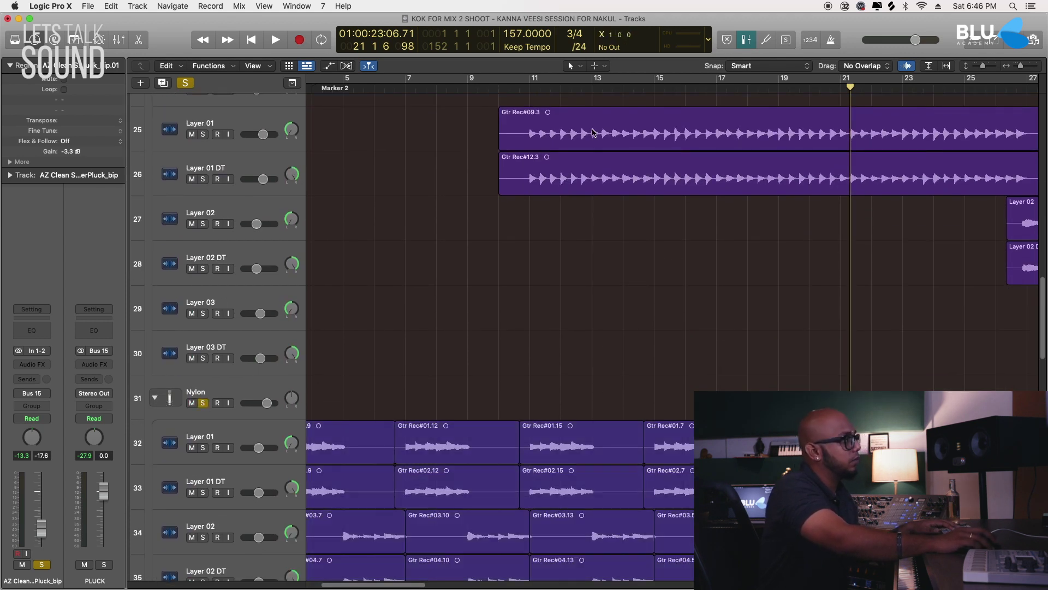
click(529, 87)
key(space)
Step: Add African Marimba_bip to the soloed tracks during playback and select its track
scroll(561, 138, up, 8)
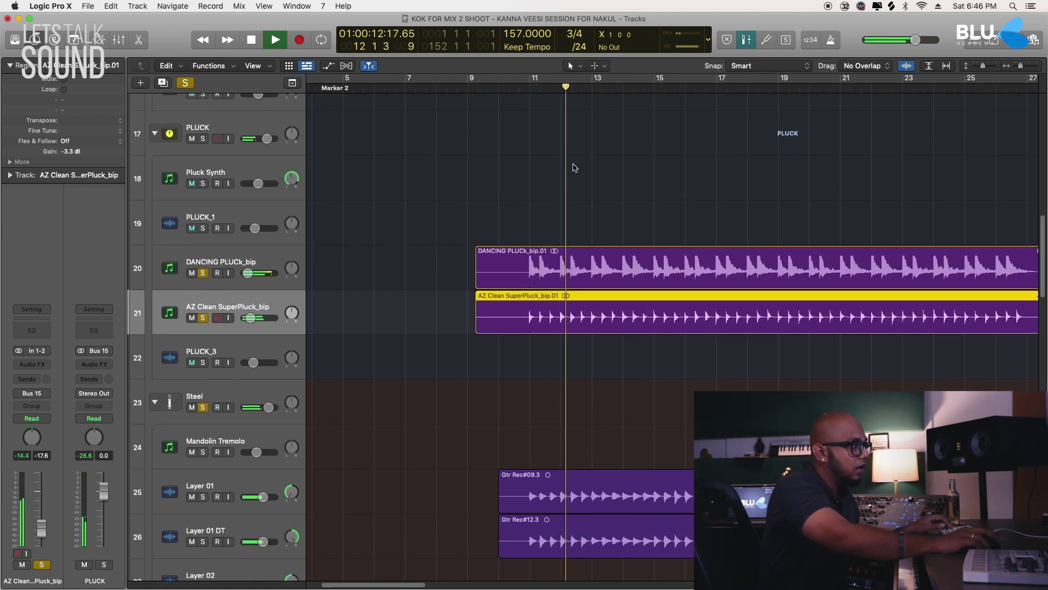
scroll(576, 159, up, 8)
scroll(580, 153, down, 5)
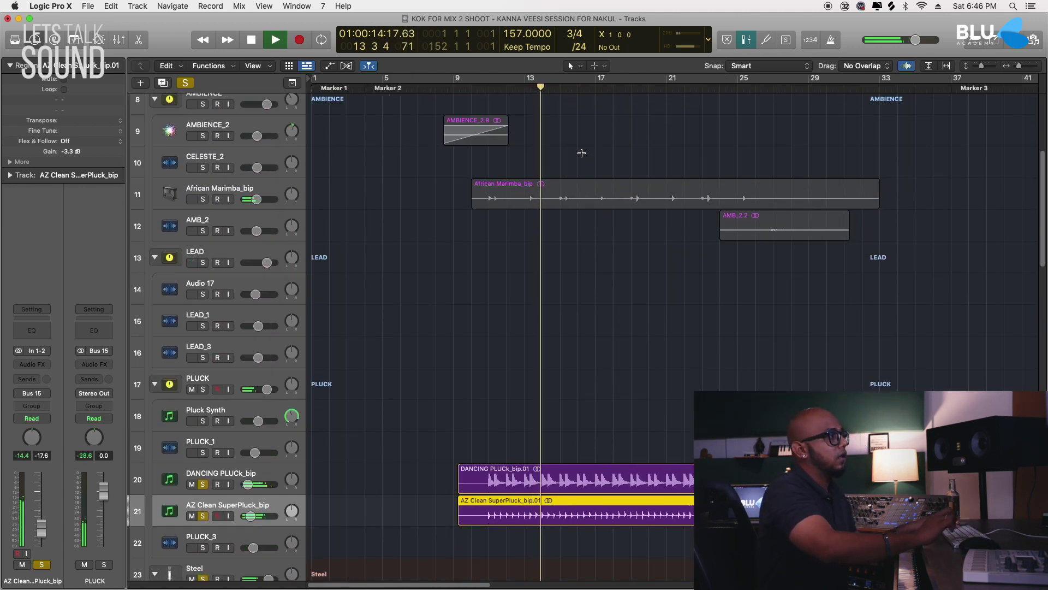
scroll(582, 153, up, 3)
click(203, 199)
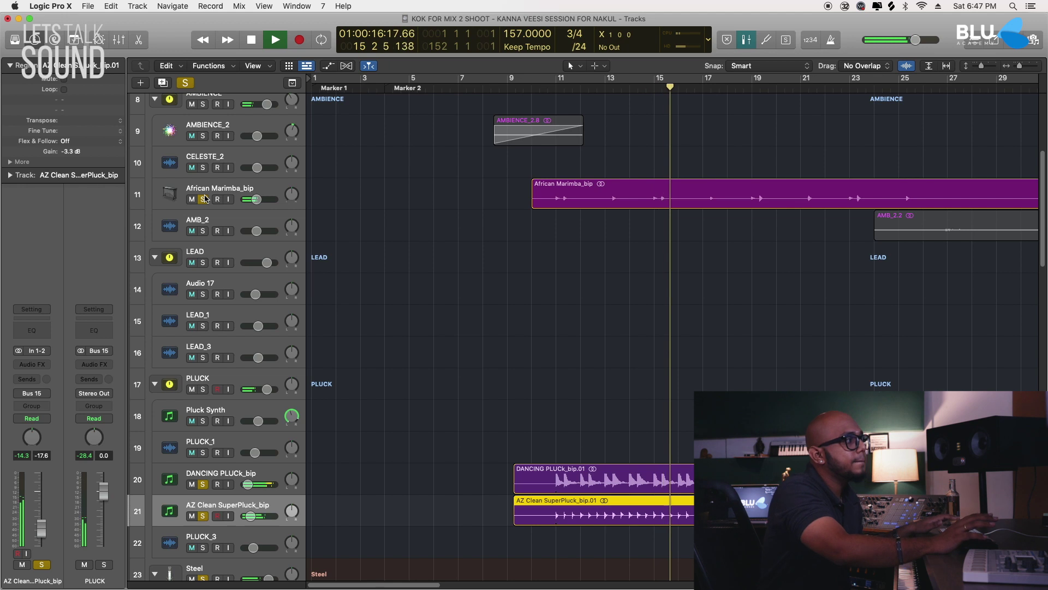
click(260, 192)
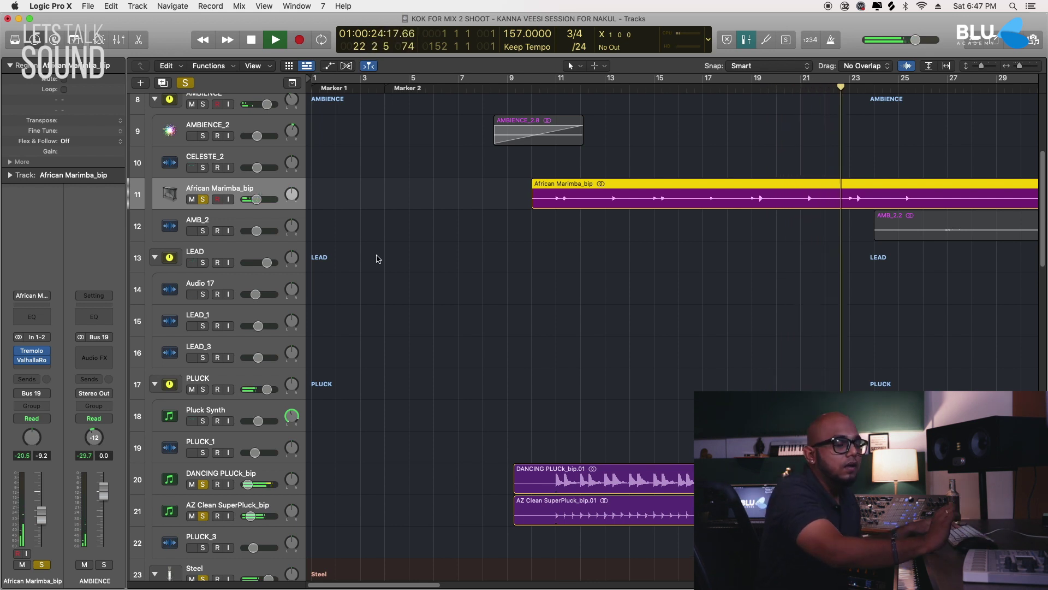
Step: Add the vocal on track 64 to the soloed tracks while the arrangement keeps playing
scroll(475, 269, down, 5)
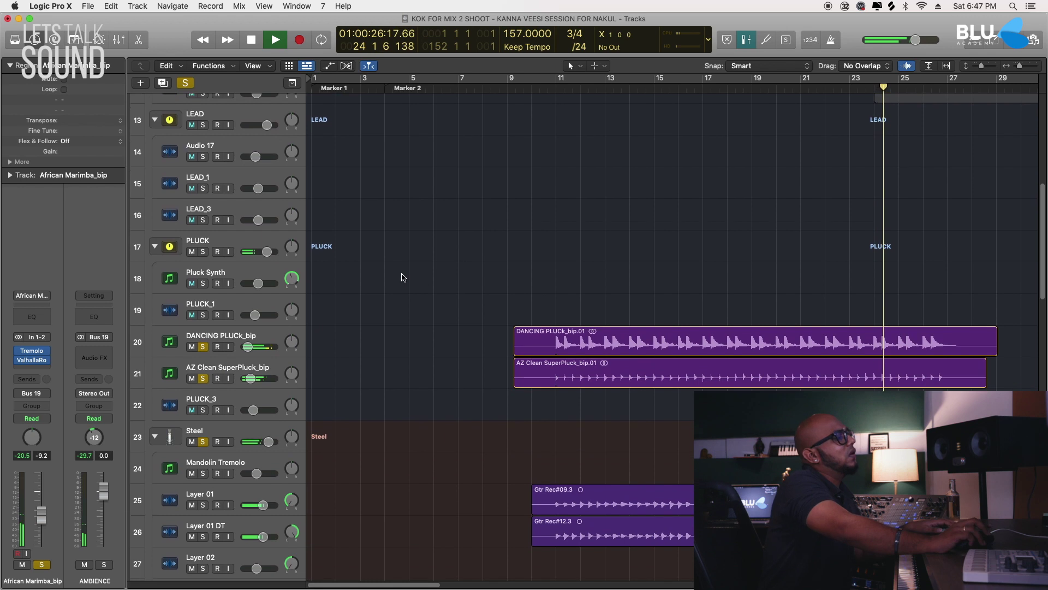
scroll(403, 278, down, 20)
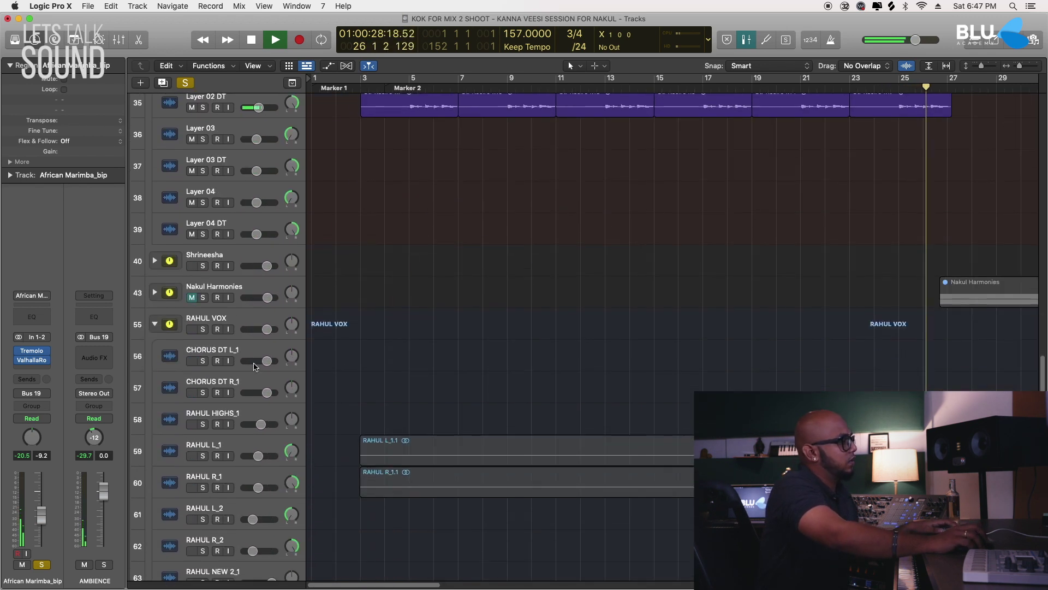
scroll(213, 468, down, 3)
click(203, 477)
scroll(417, 428, left, 10)
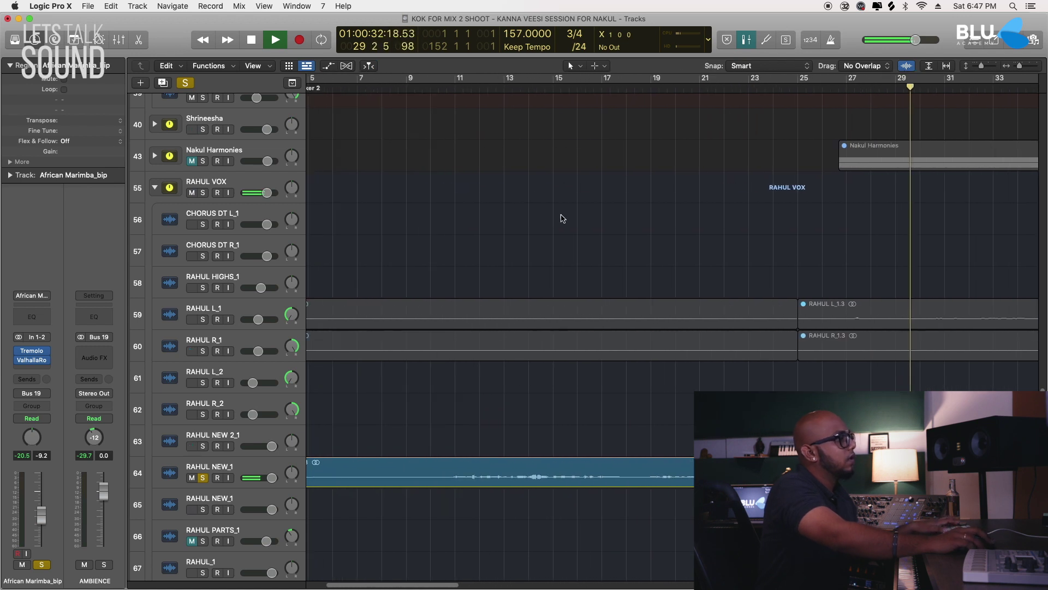
Step: Restart playback from bar 9 to hear the vocal over the guitars, marimba and plucks, and stop around bar 14
key(space)
click(412, 83)
scroll(513, 311, left, 2)
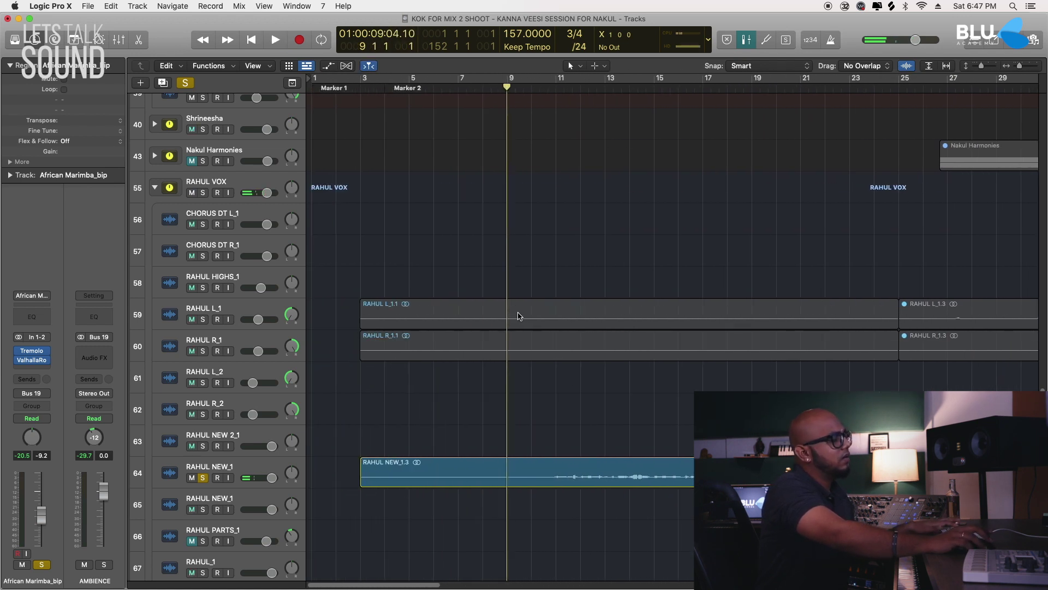
key(space)
scroll(524, 317, down, 4)
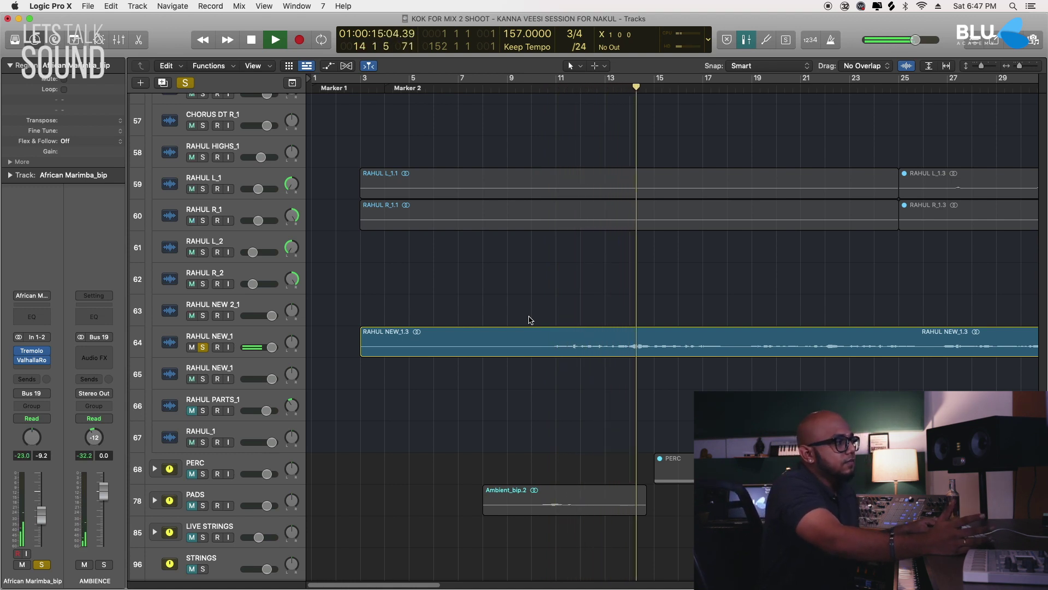
key(space)
scroll(525, 324, down, 1)
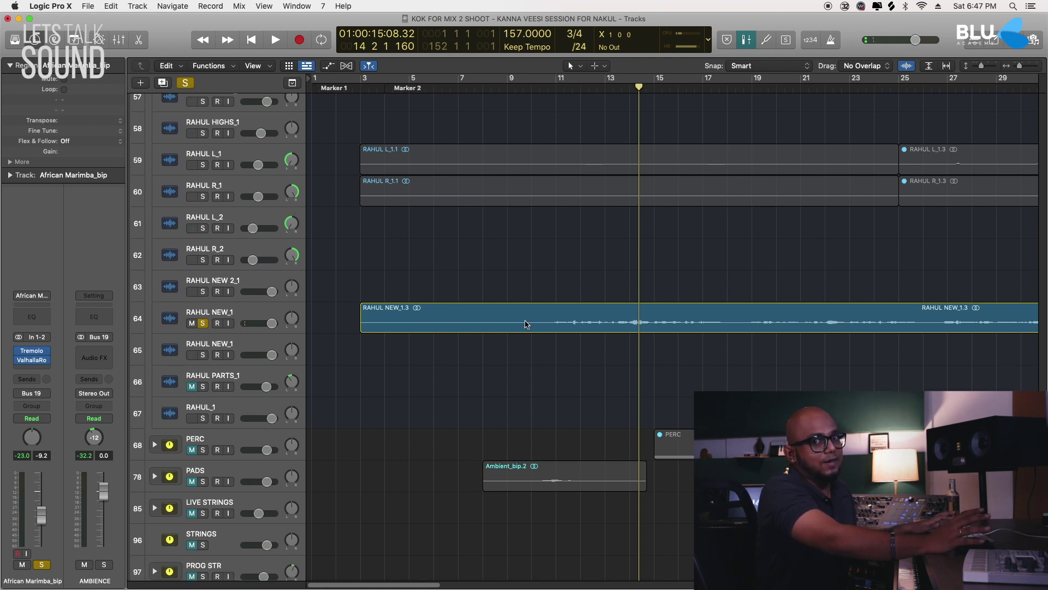
Step: Select the BASS stack and add it to the soloed tracks
scroll(526, 324, down, 6)
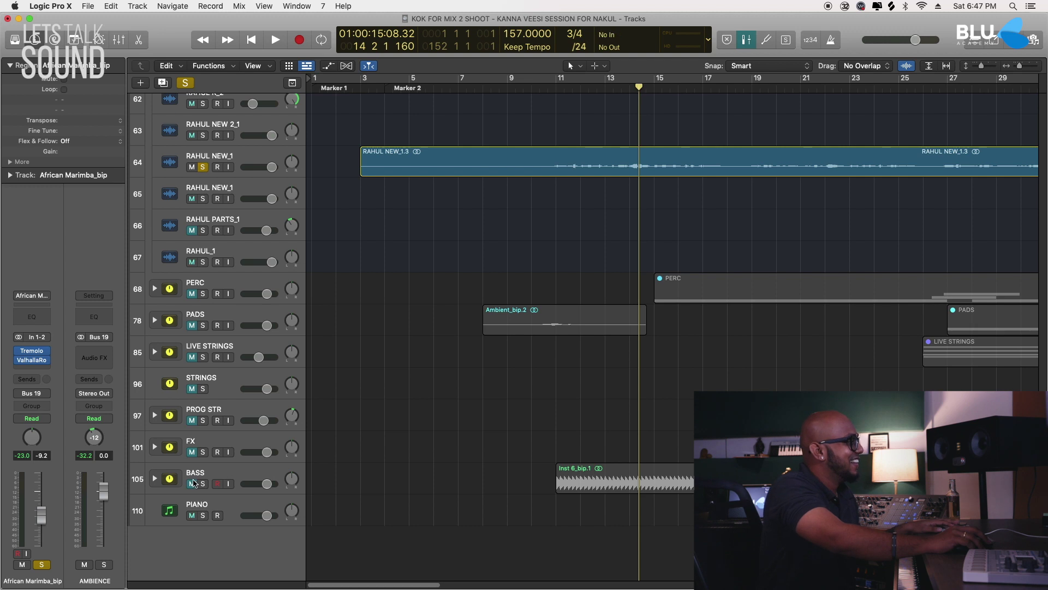
click(213, 482)
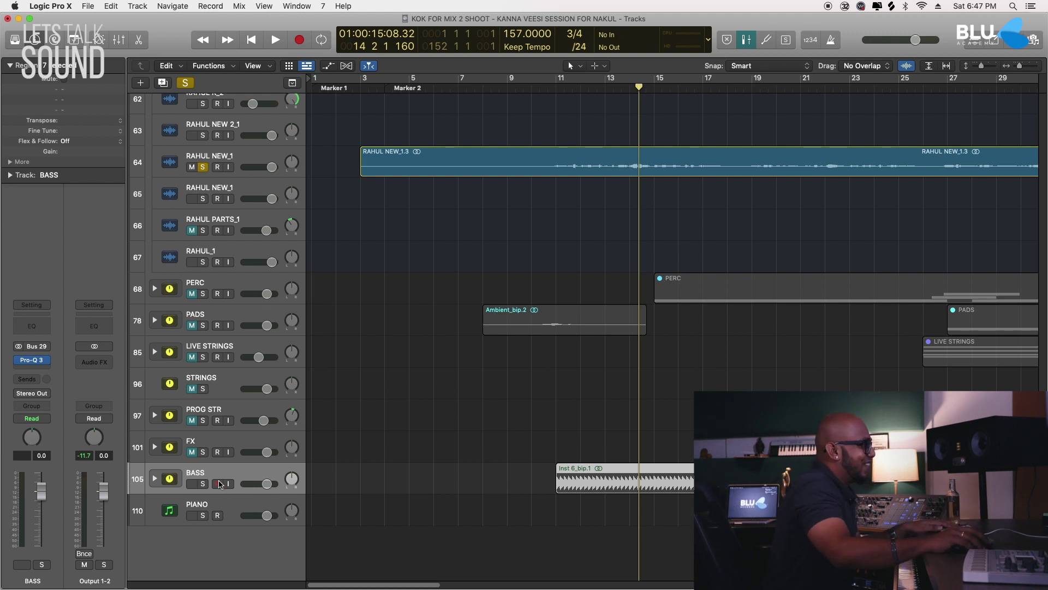
click(203, 484)
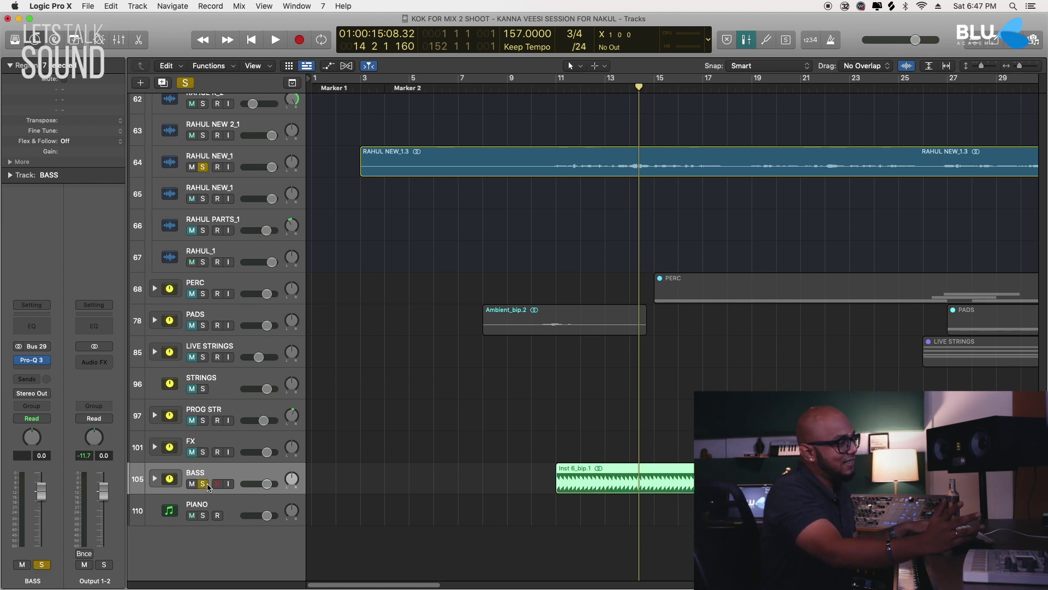
Step: Move the playhead back to bar 9, ahead of the bass entry
key(comma)
key(comma)
key(comma)
key(comma)
key(period)
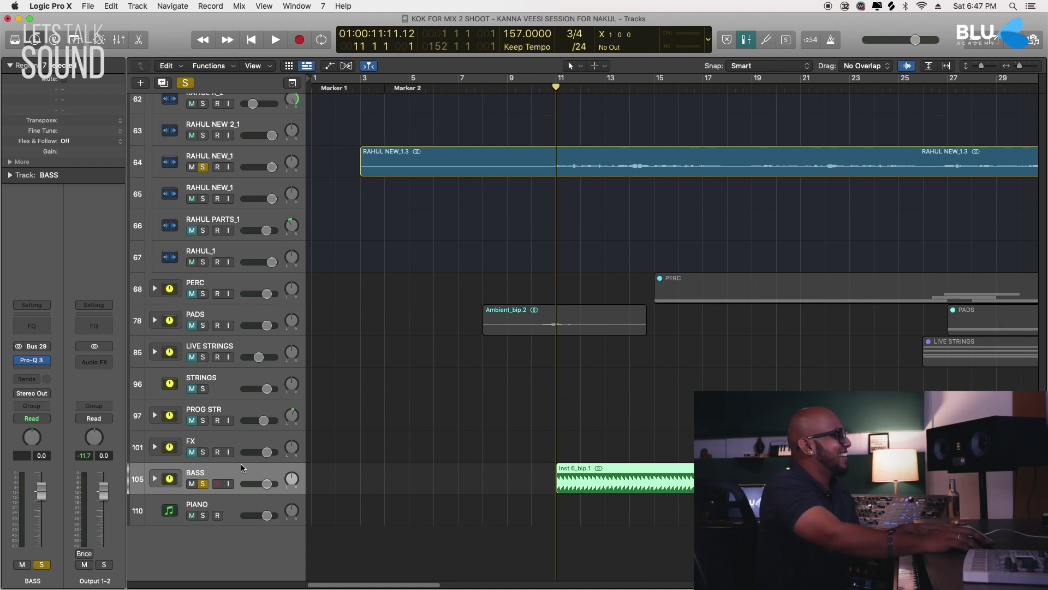
key(comma)
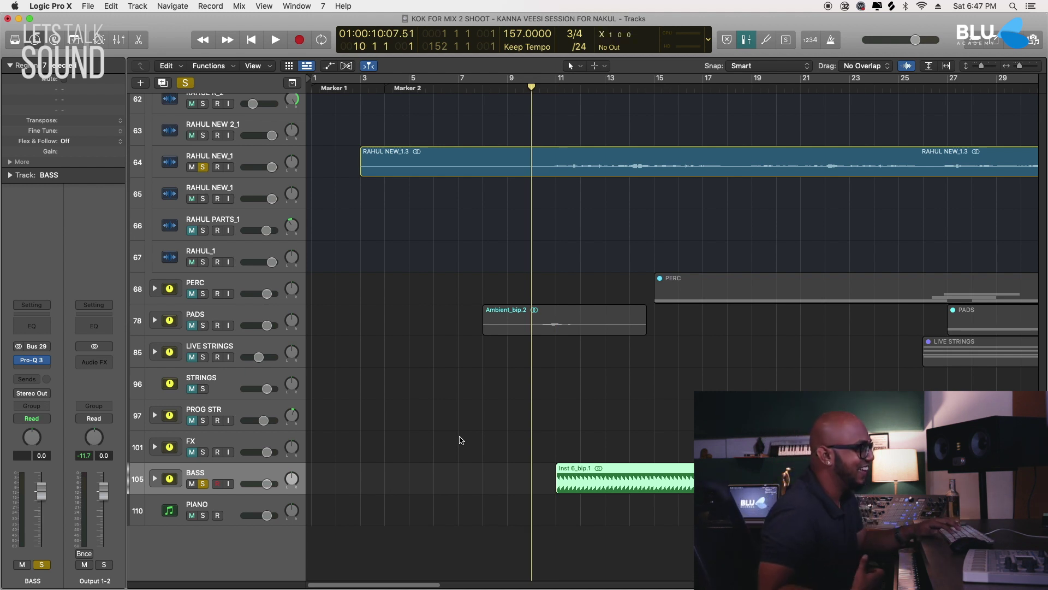
key(comma)
Step: Select the bass region Inst 6_bip.1 and remove the BASS stack from the solo
click(486, 367)
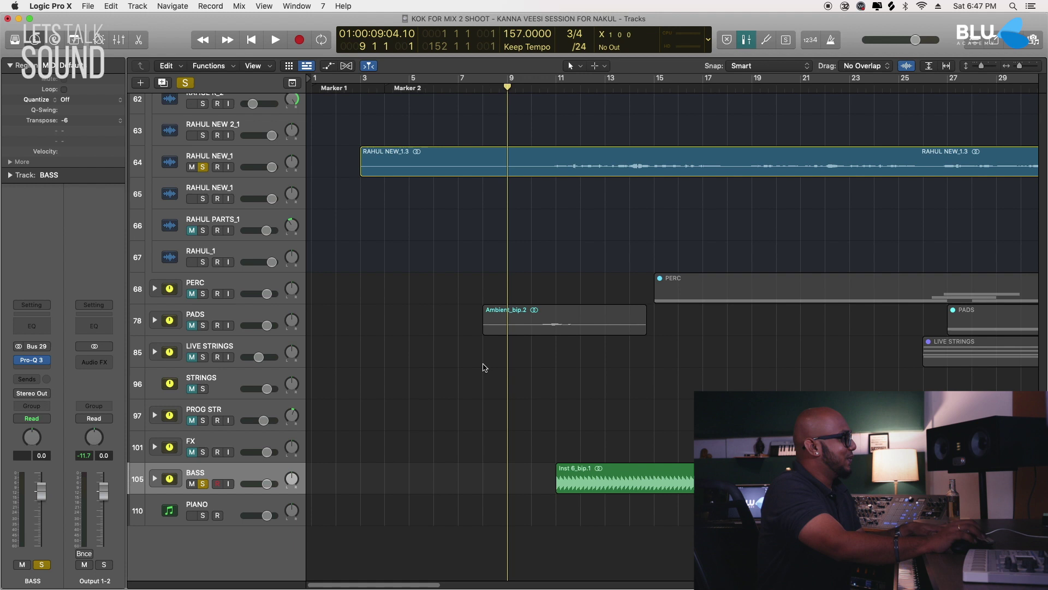
click(626, 474)
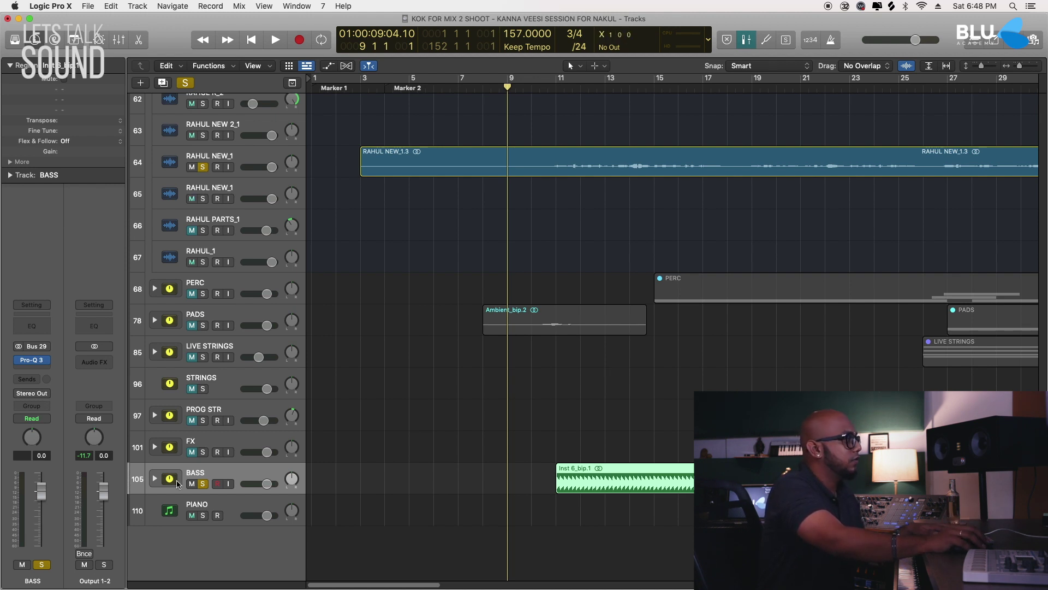
click(202, 485)
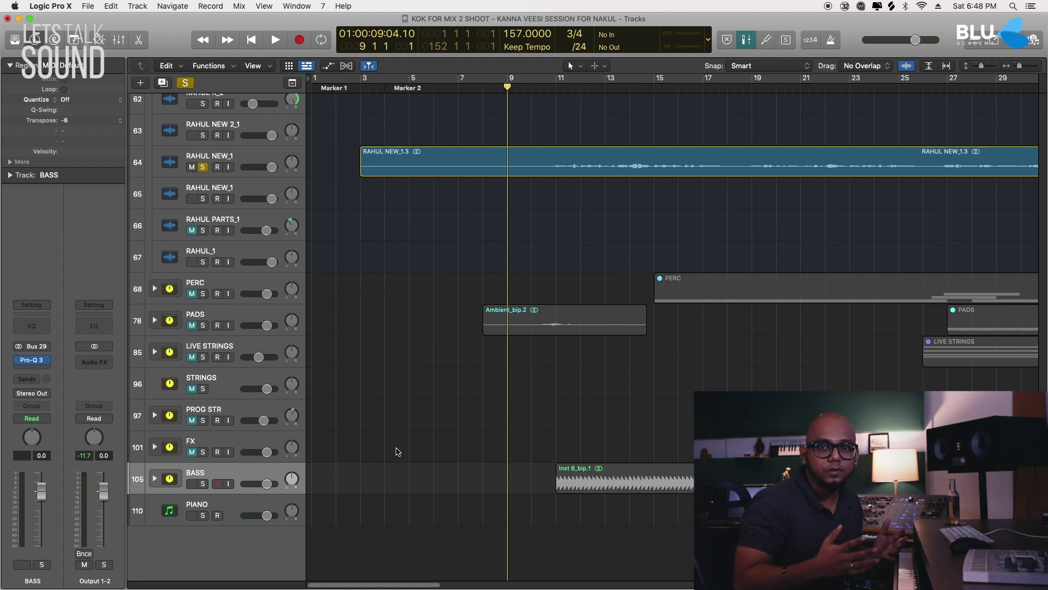
Step: Play the soloed tracks without the bass from bar 11 to about bar 17, and return the playhead to bar 9
click(555, 90)
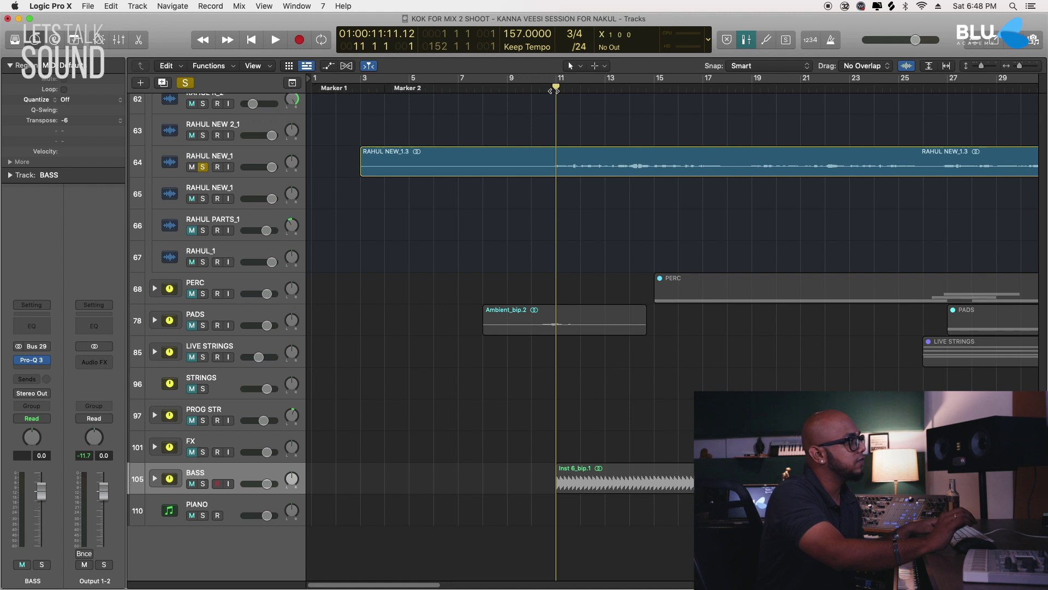
scroll(596, 150, up, 15)
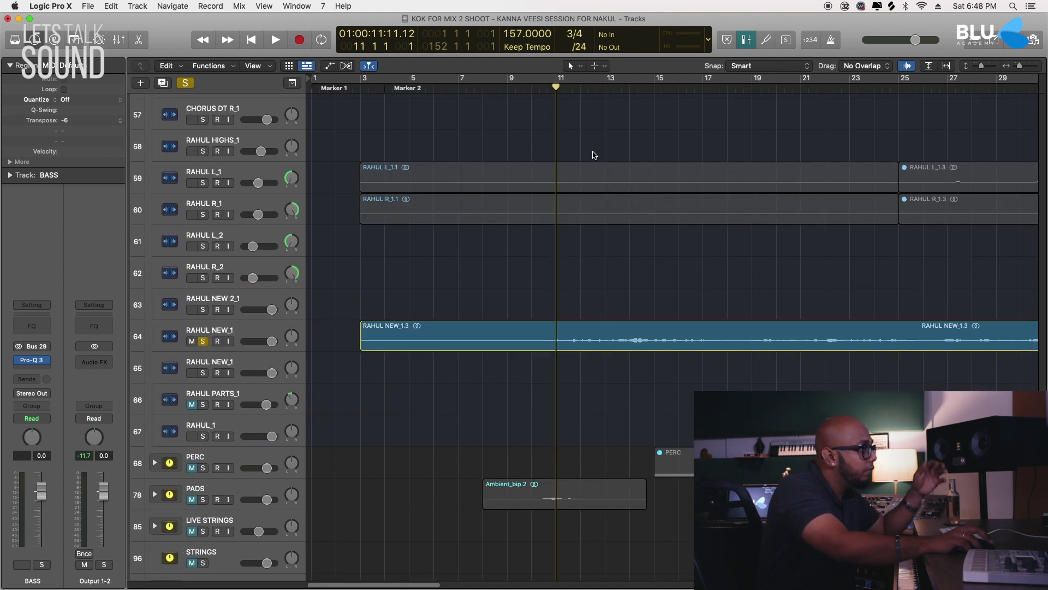
scroll(622, 262, down, 12)
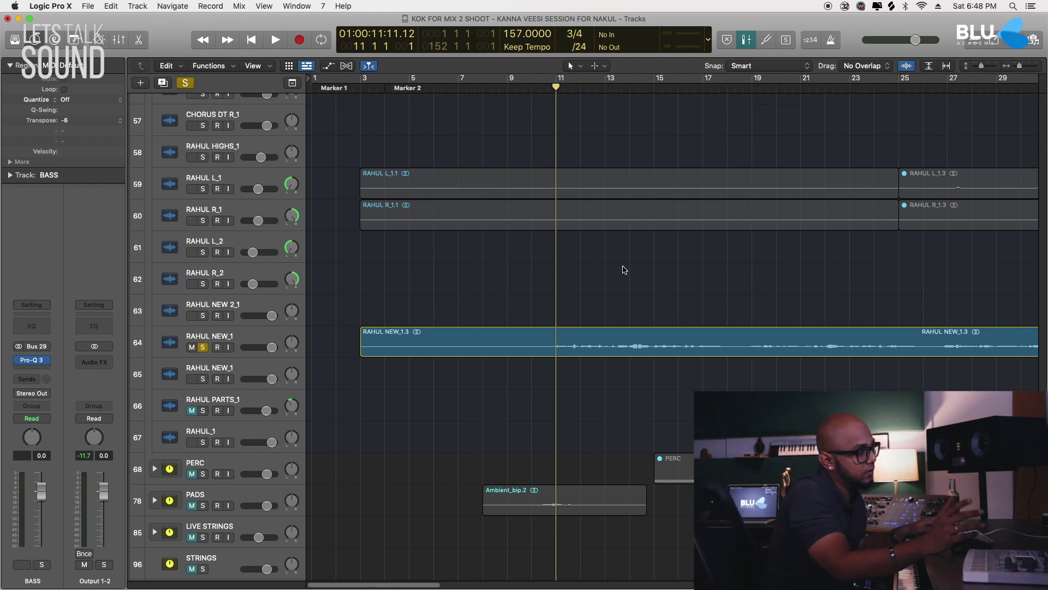
key(space)
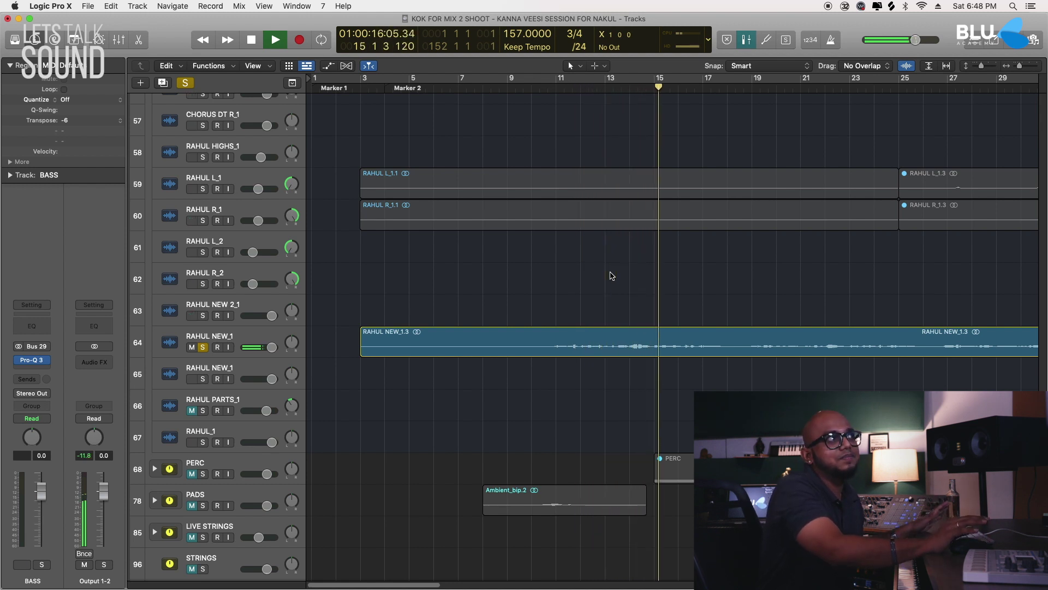
scroll(611, 276, down, 6)
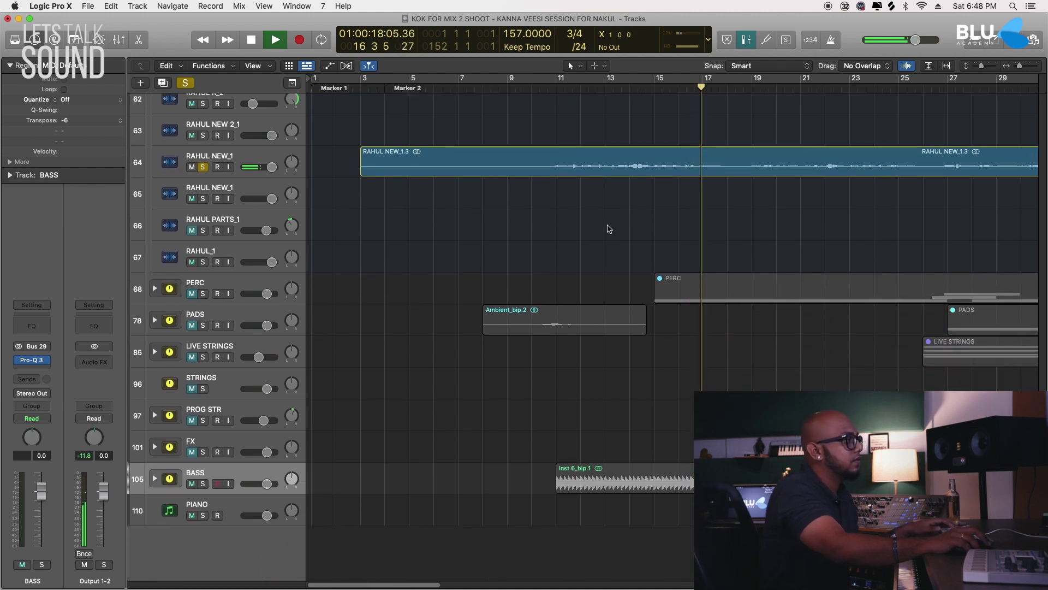
key(space)
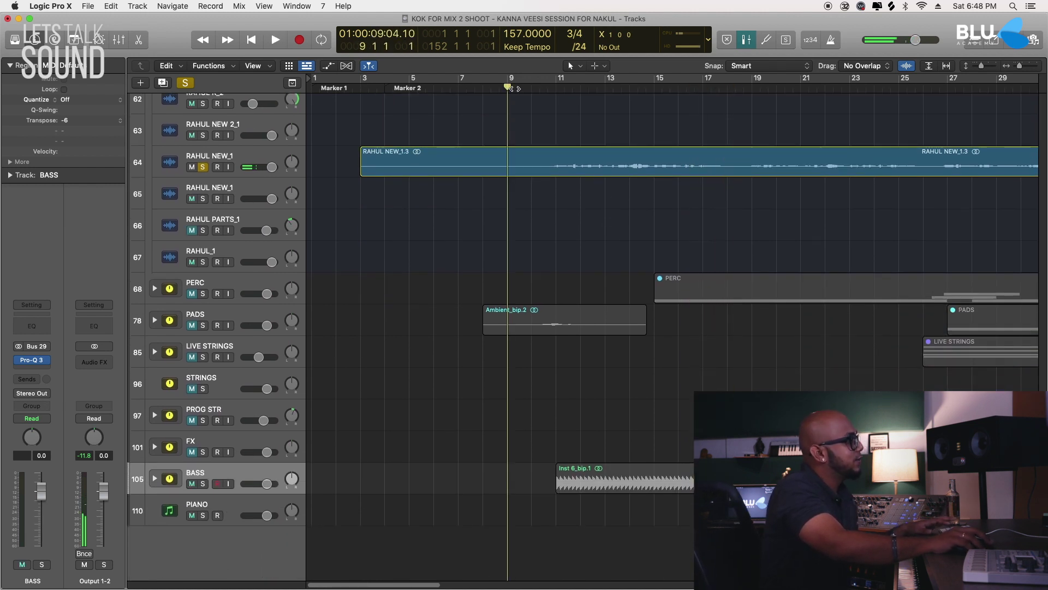
Step: Add the BASS stack to the soloed tracks and play from bar 9 to hear the section with bass
click(204, 483)
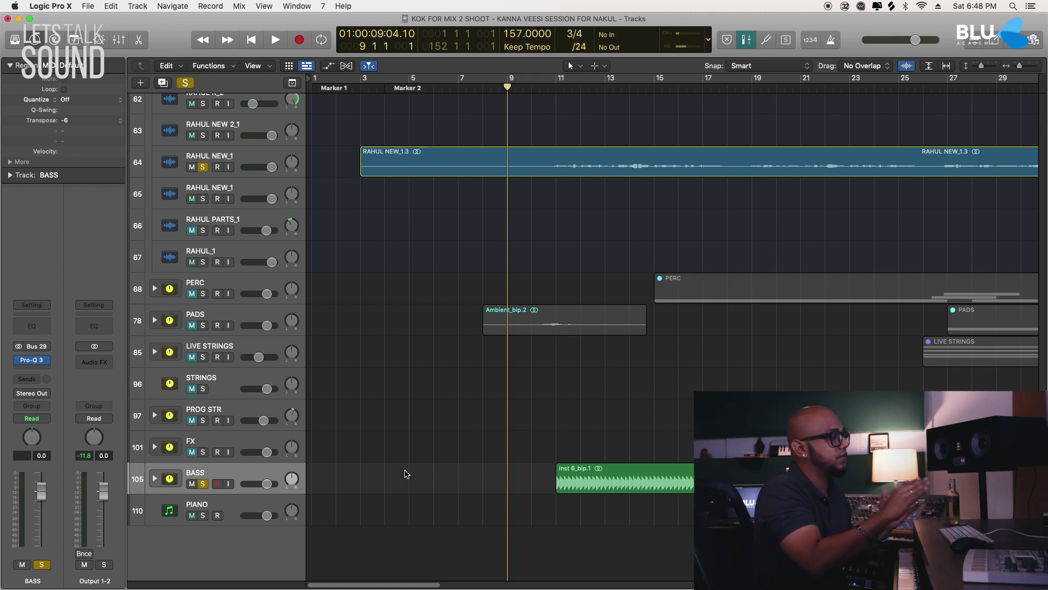
key(space)
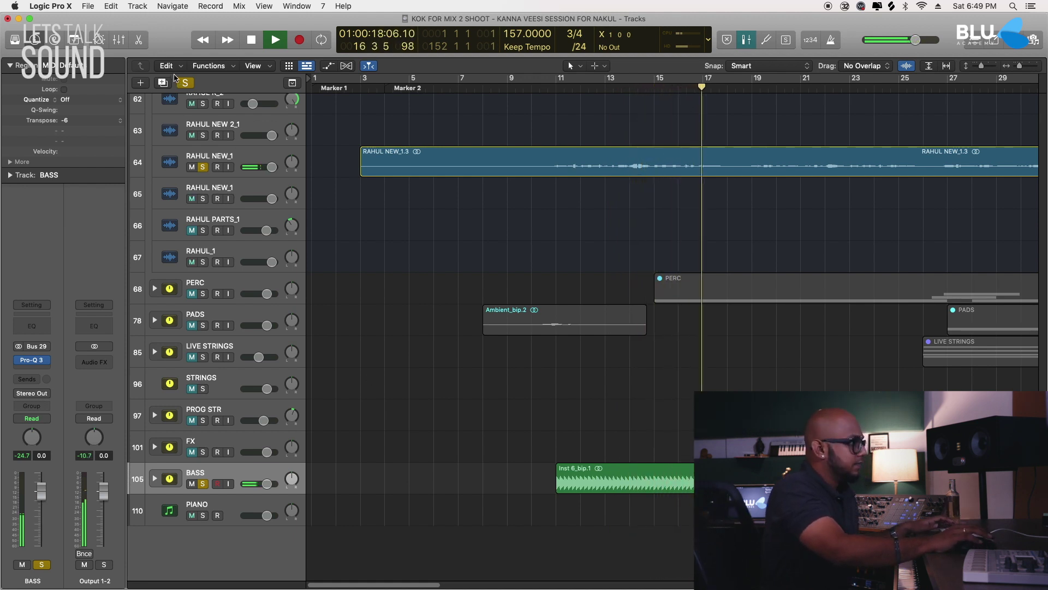
scroll(426, 245, up, 4)
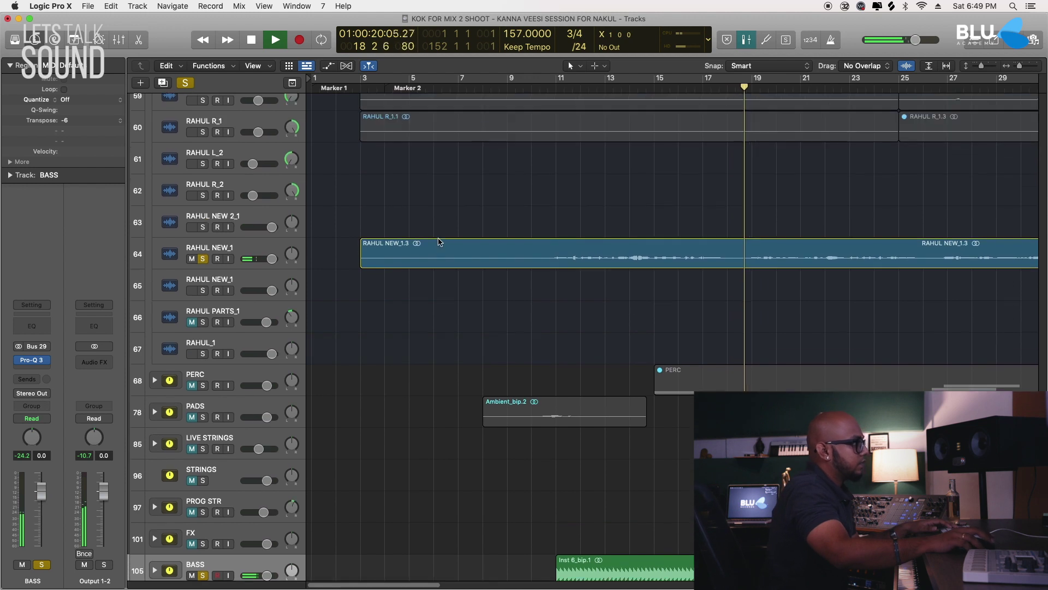
scroll(423, 240, up, 15)
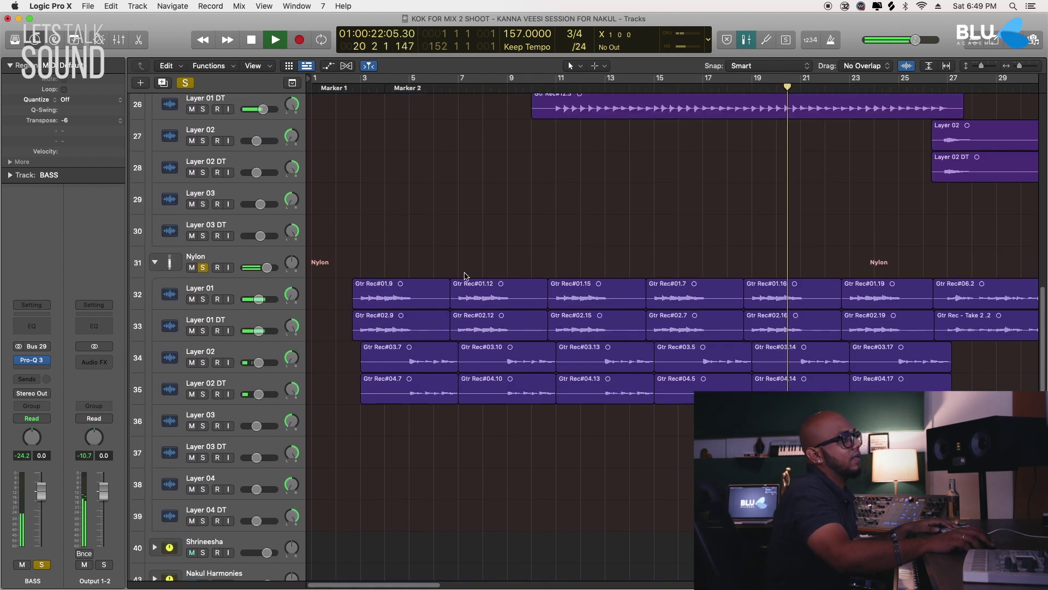
scroll(475, 306, up, 10)
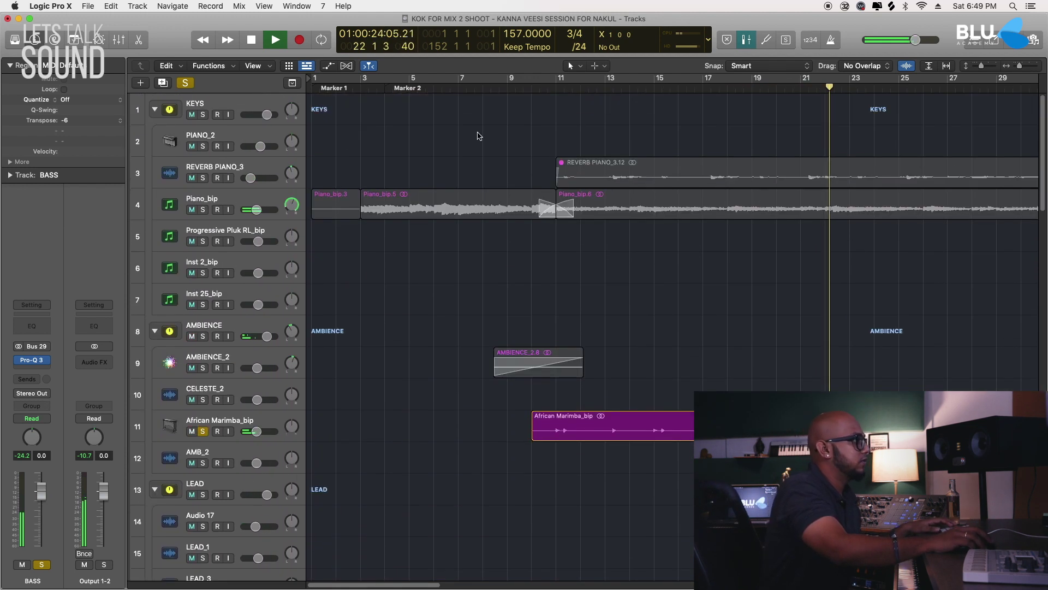
Step: Toggle the mute on the Piano_bip track and clear all active solos while playback continues
click(192, 210)
scroll(691, 270, down, 10)
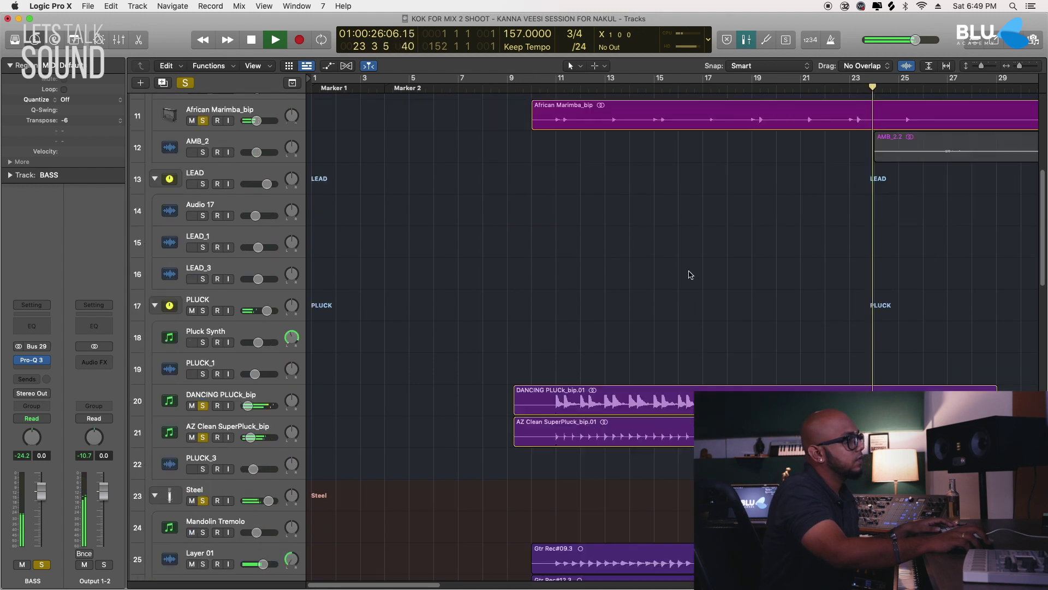
key(ctrl+alt+super+s)
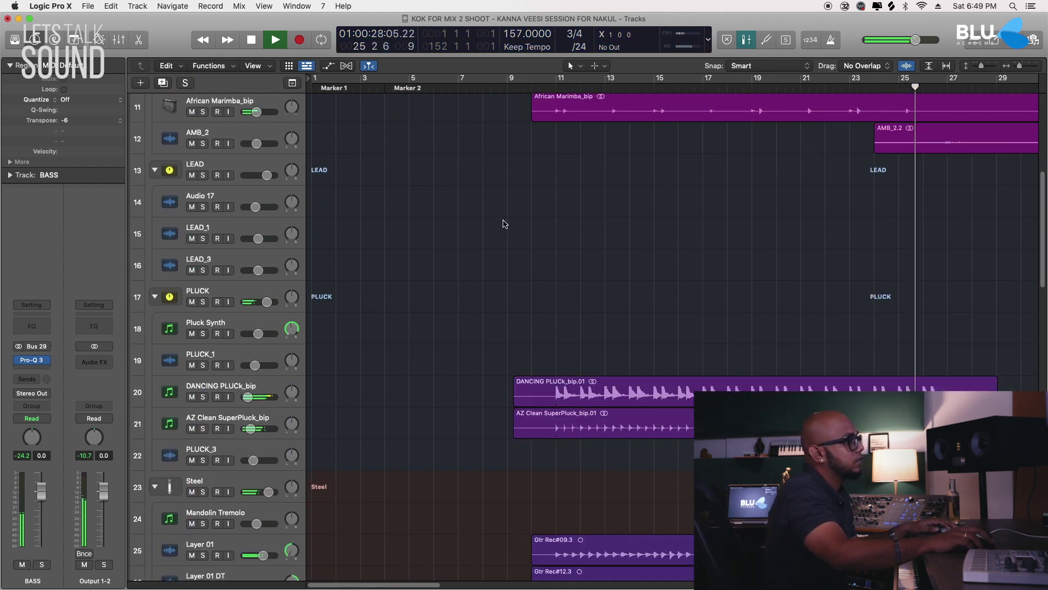
Step: Follow the unsoloed playback down through the guitar, vocal, percussion and string tracks, and stop at bar 31
scroll(502, 222, down, 10)
scroll(523, 288, down, 10)
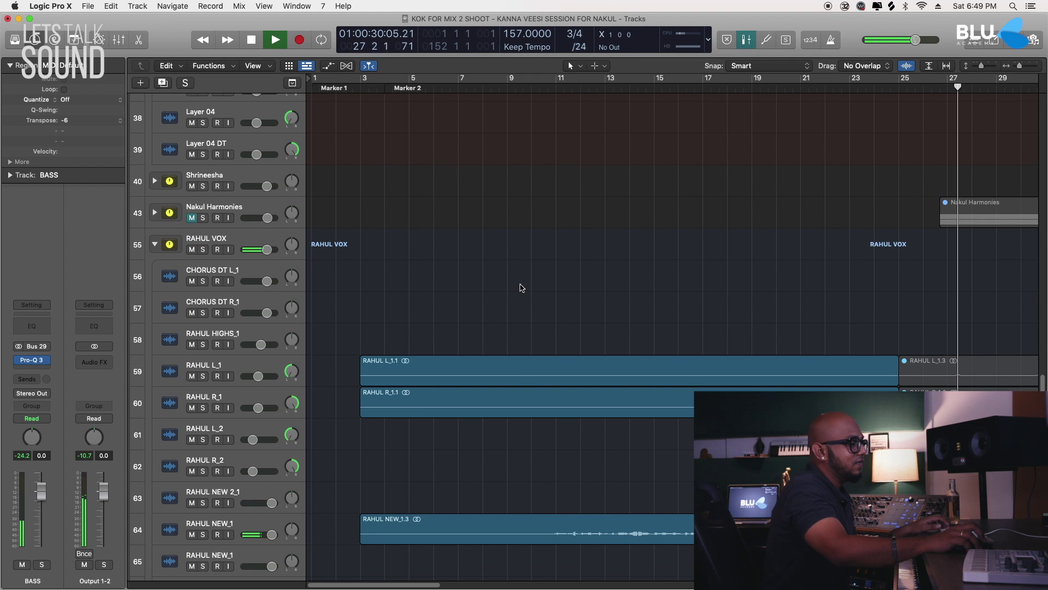
scroll(580, 267, down, 10)
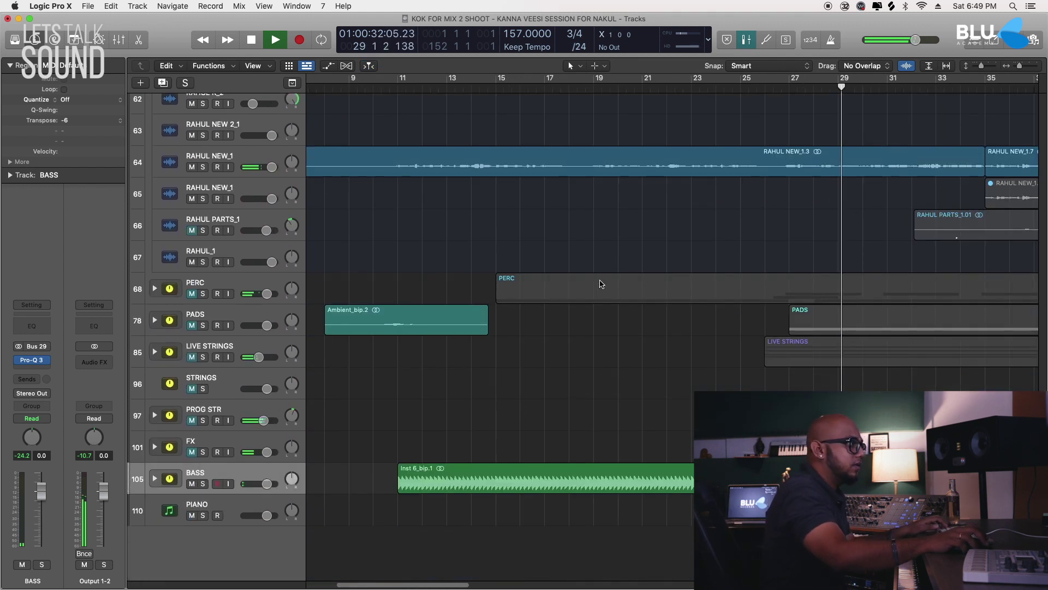
scroll(600, 269, left, 5)
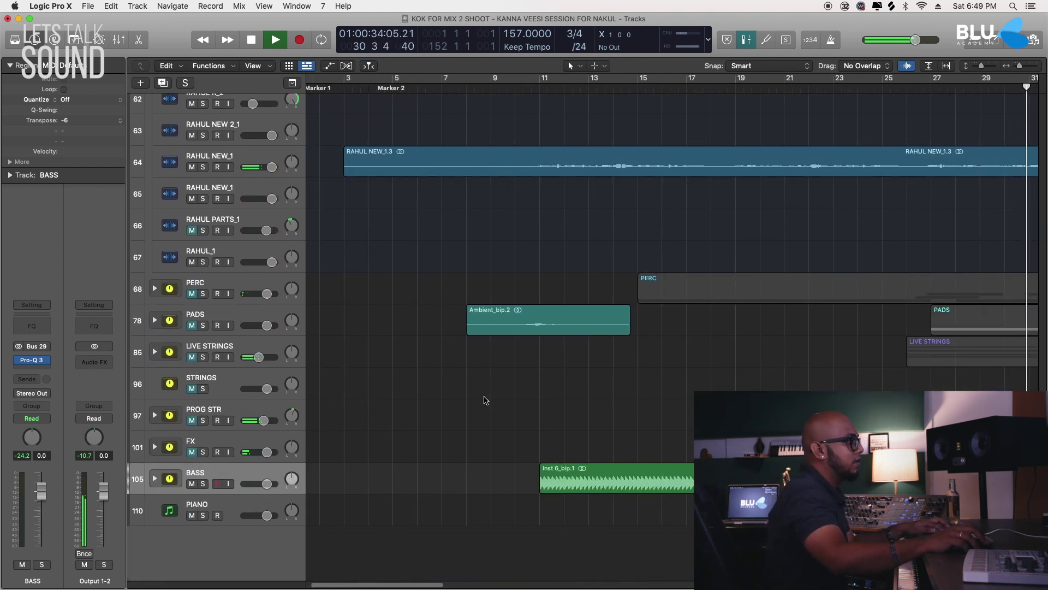
key(space)
Step: Select and expand the FX stack, and place the playhead at bar 25 where the R and H_bip region enters
click(233, 417)
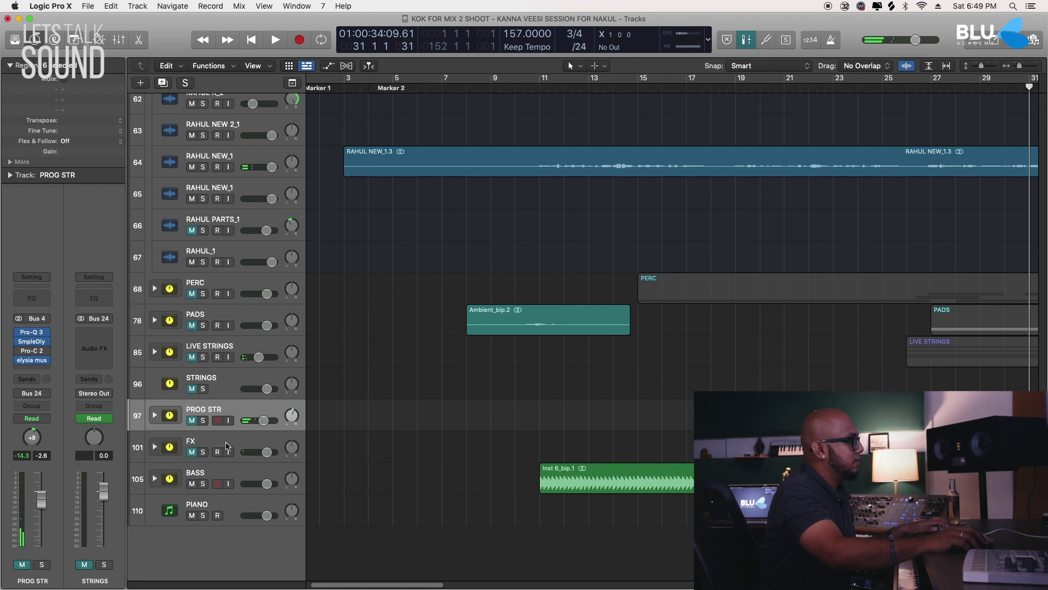
click(184, 452)
click(155, 446)
scroll(636, 415, down, 3)
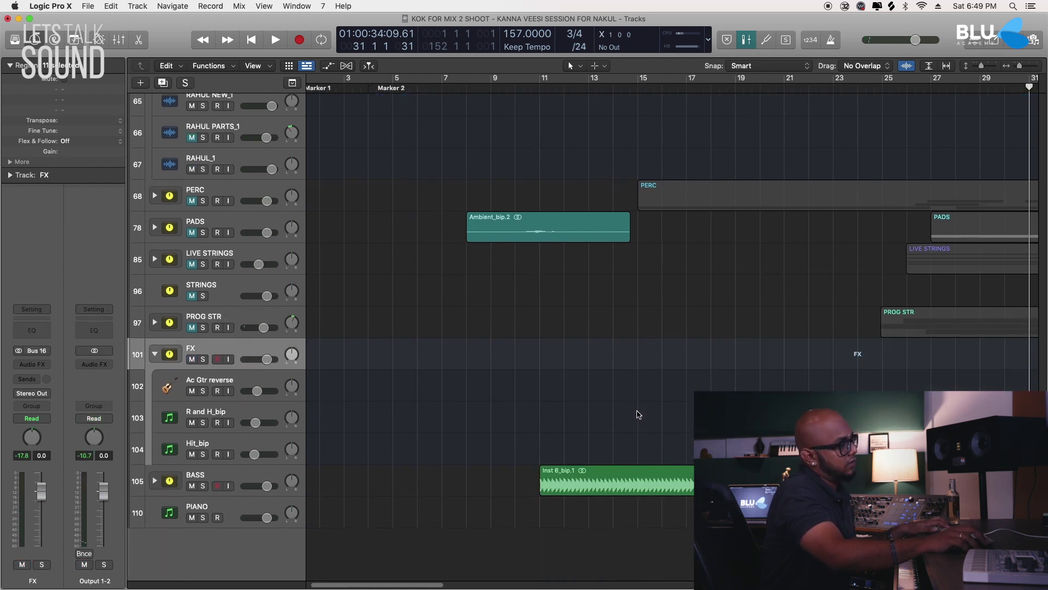
scroll(671, 387, right, 12)
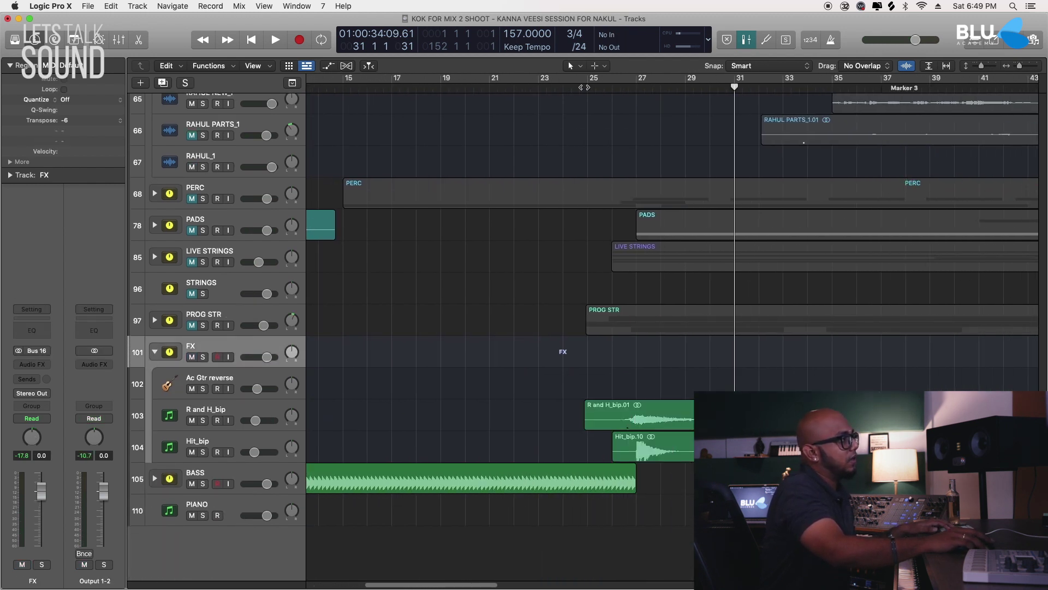
click(584, 87)
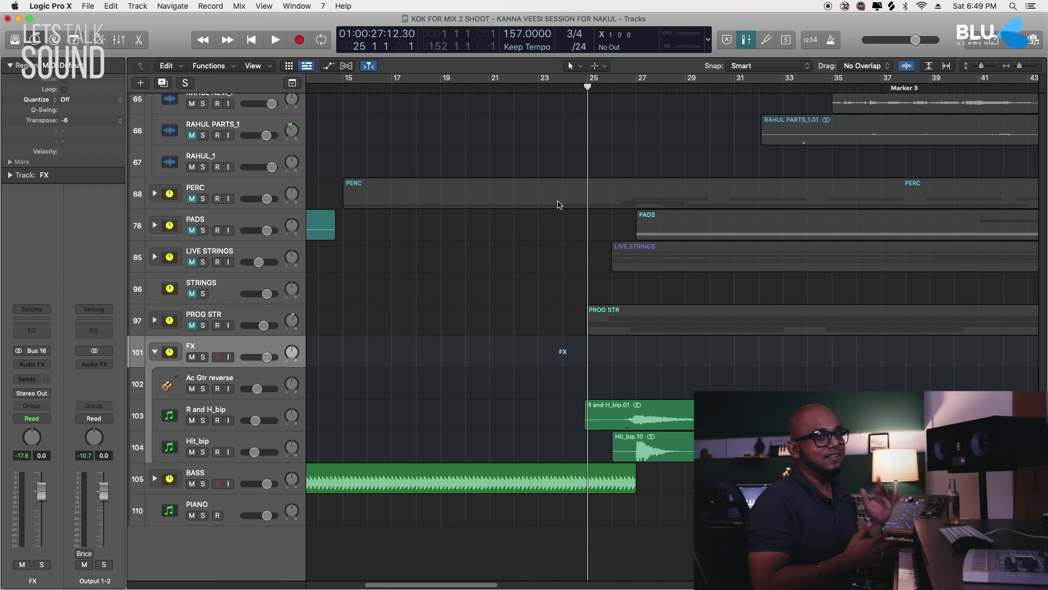
Step: Nudge the playhead around bar 25 and play the full mix from there to hear the FX transition
key(period)
key(period)
key(comma)
key(comma)
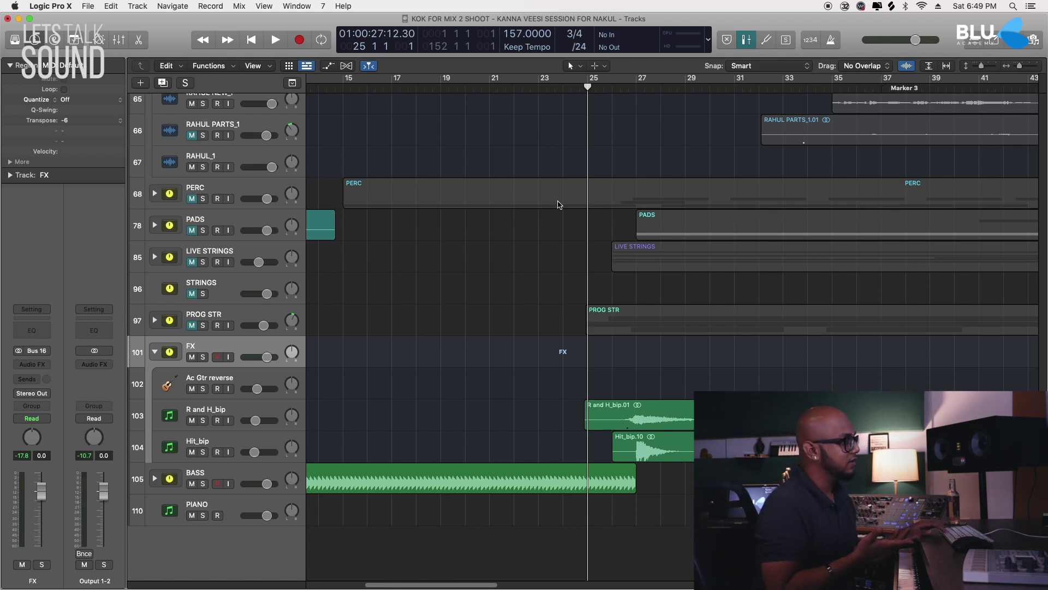
key(space)
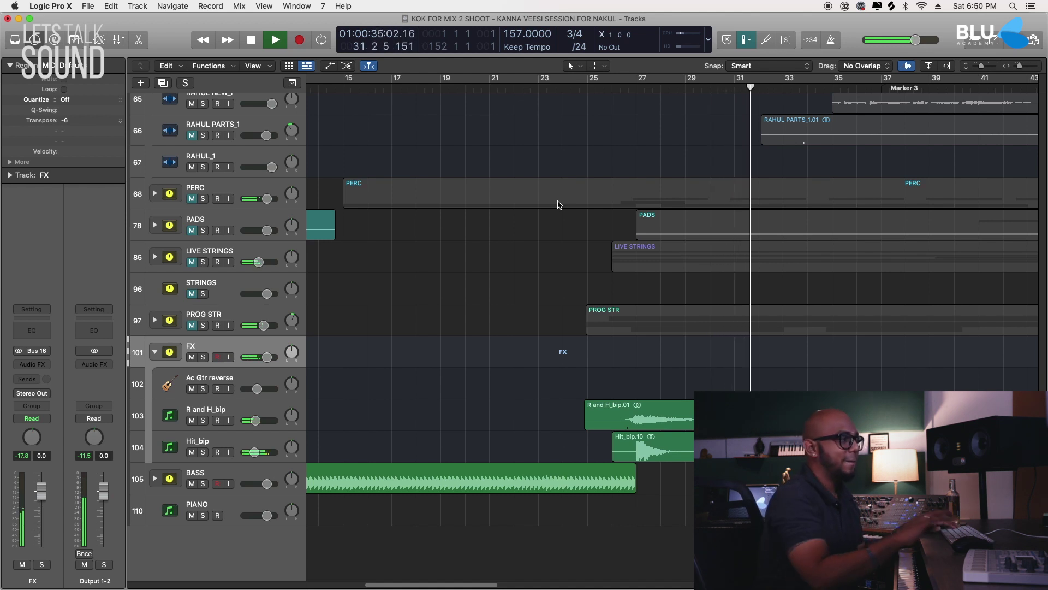
Step: Solo the FX stack during playback, stop around bar 35, and remove the solo again
click(203, 358)
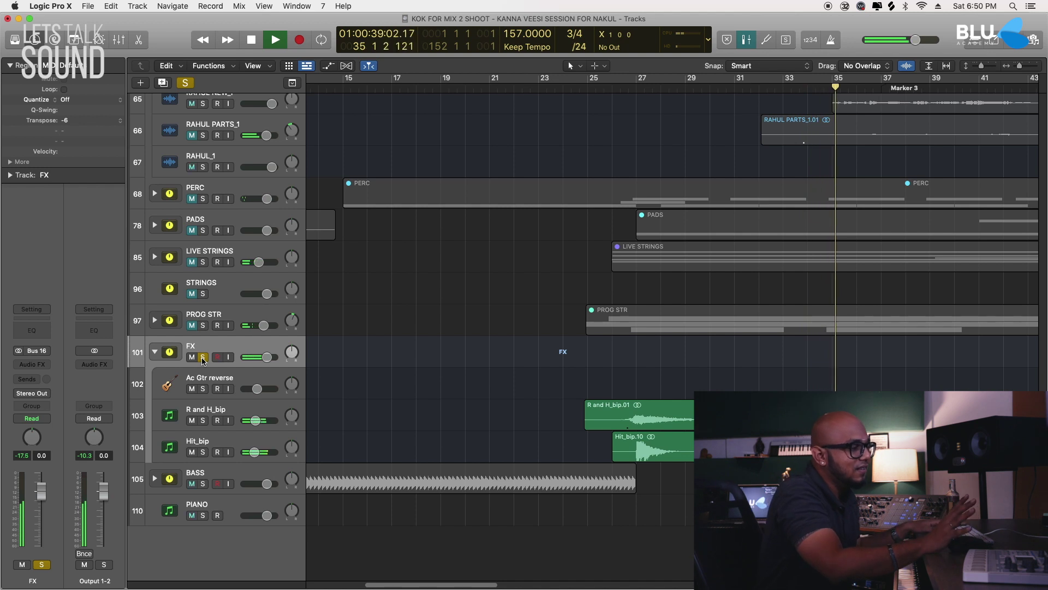
key(space)
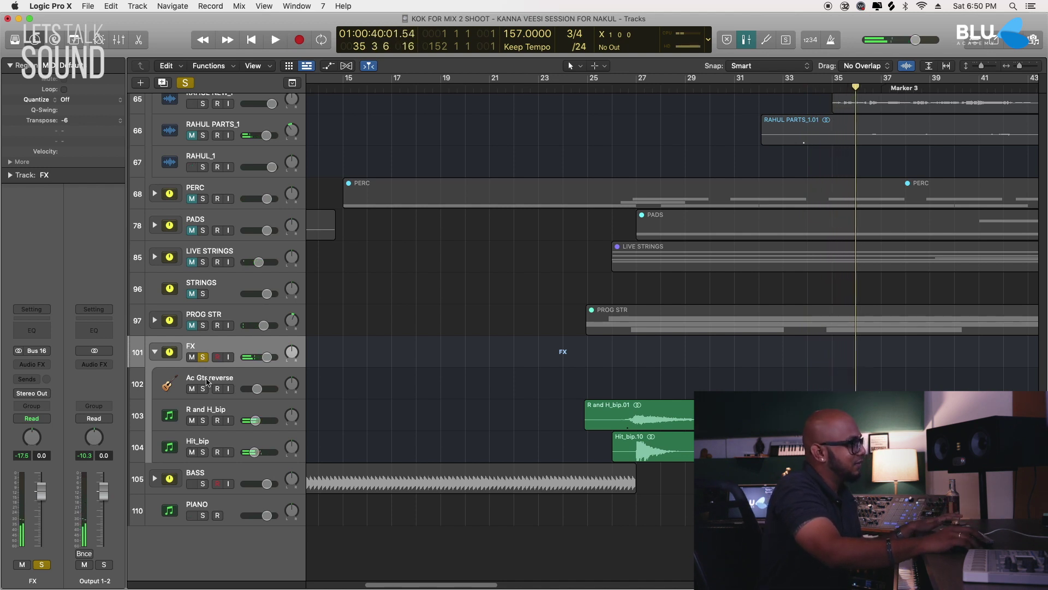
click(207, 381)
click(203, 357)
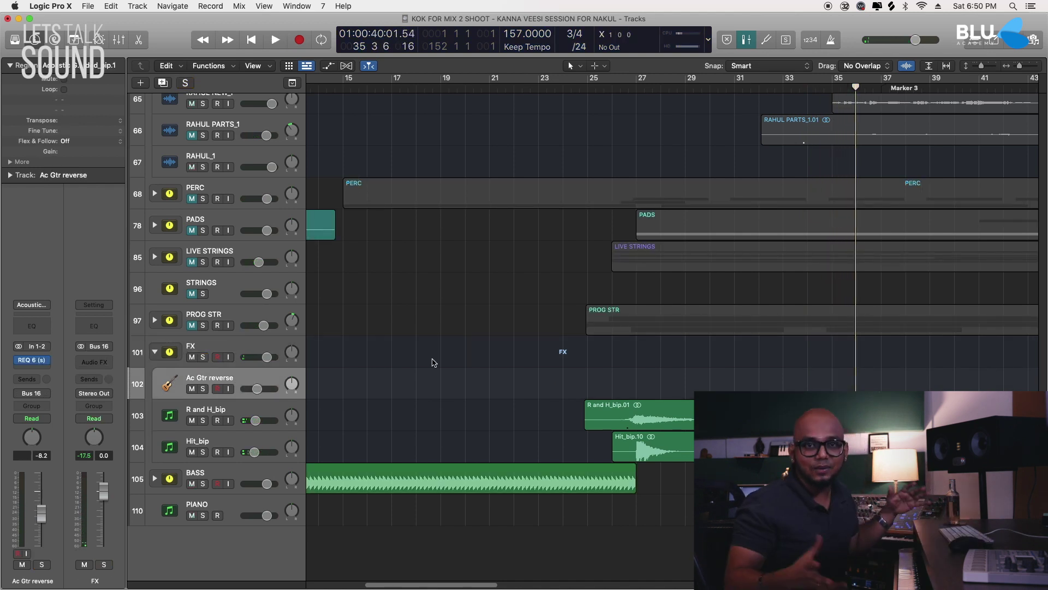
Step: Reselect the FX stack and reposition the playhead at bar 25, just ahead of the Hit_bip entry
scroll(494, 360, right, 2)
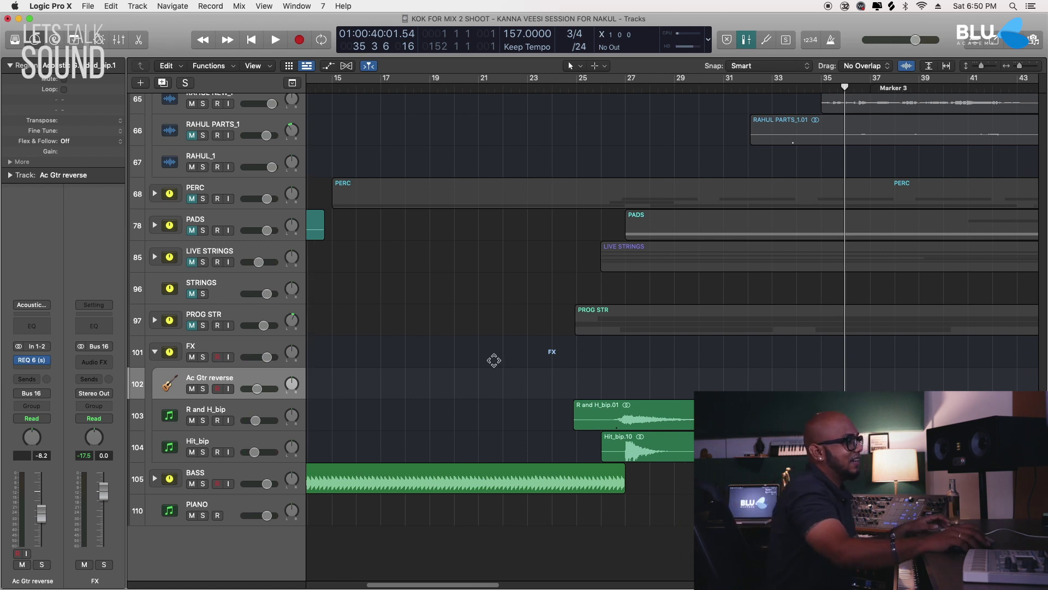
click(209, 350)
scroll(426, 347, up, 5)
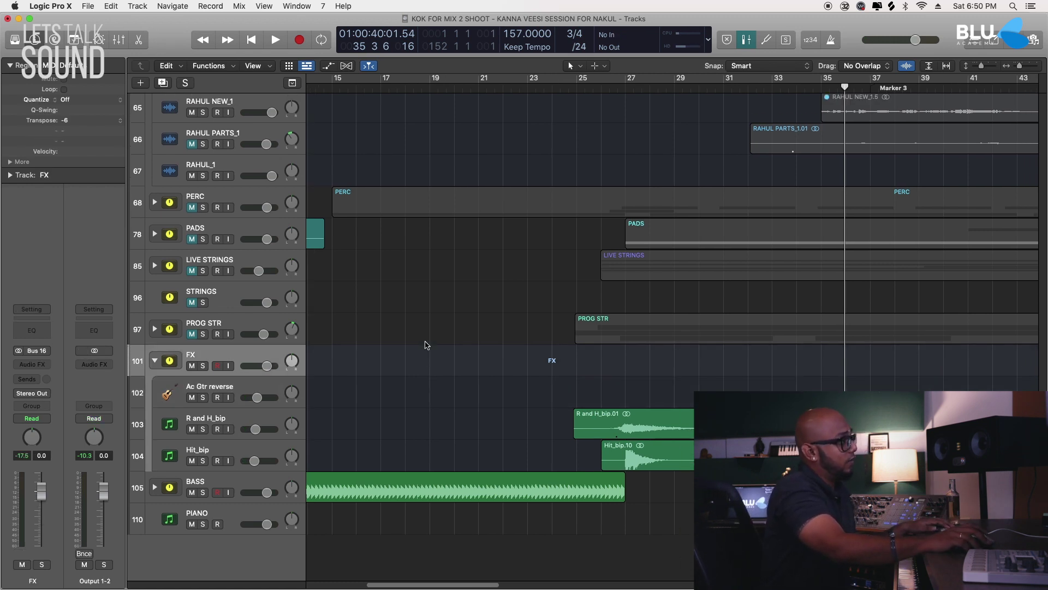
click(562, 89)
scroll(606, 173, down, 3)
key(space)
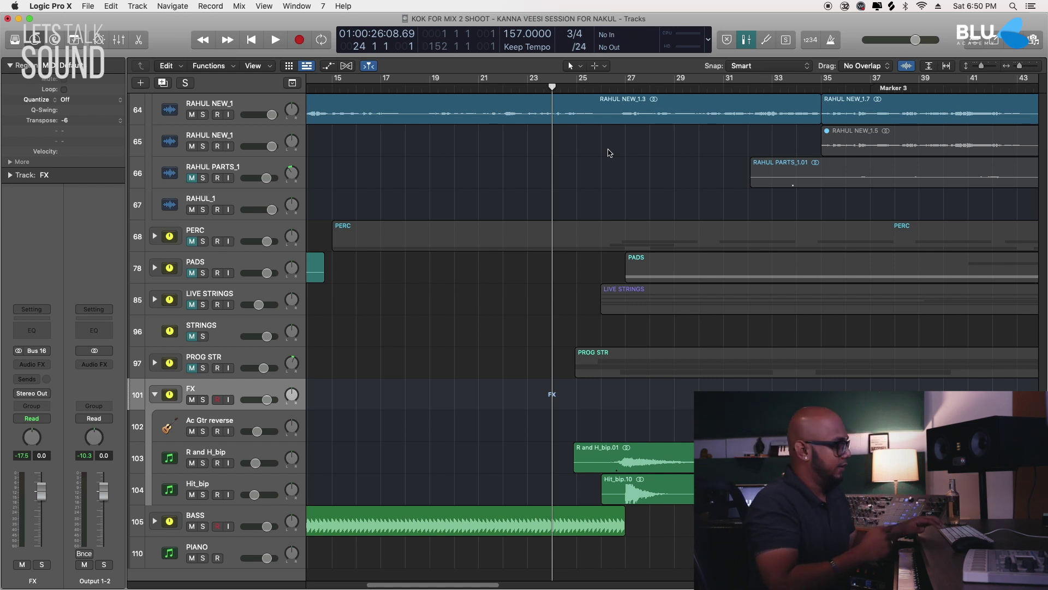
key(comma)
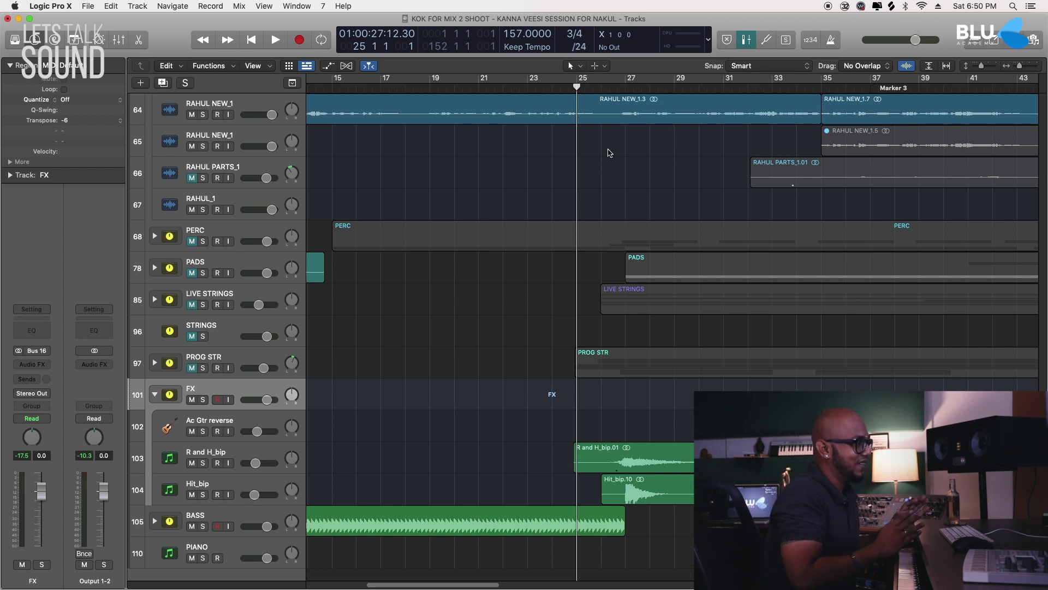
Step: Play the full mix from bar 25 through the FX hits and vocal parts, and stop around bar 36
key(space)
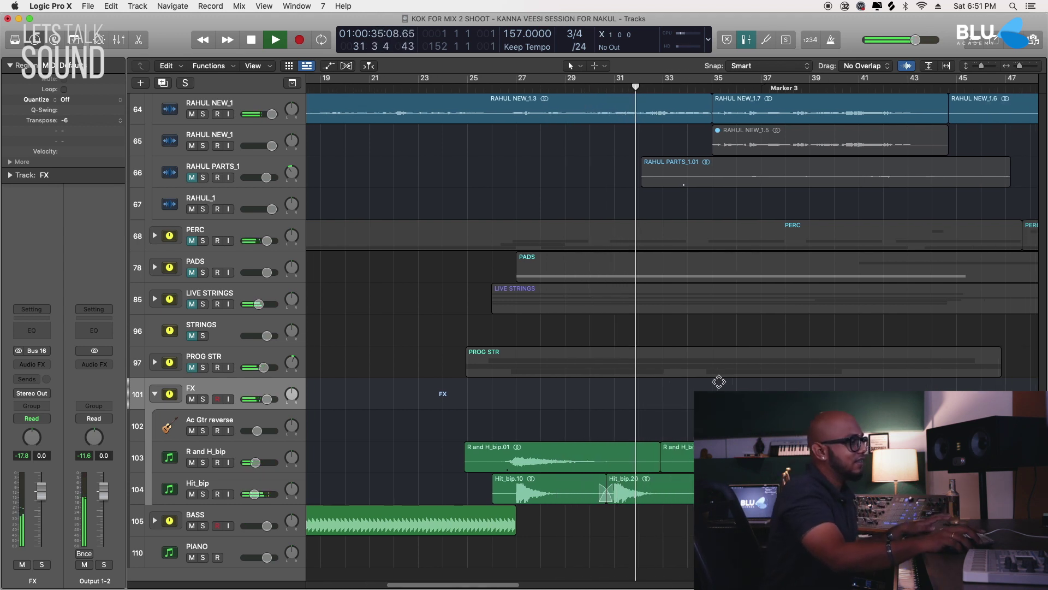
scroll(643, 388, up, 3)
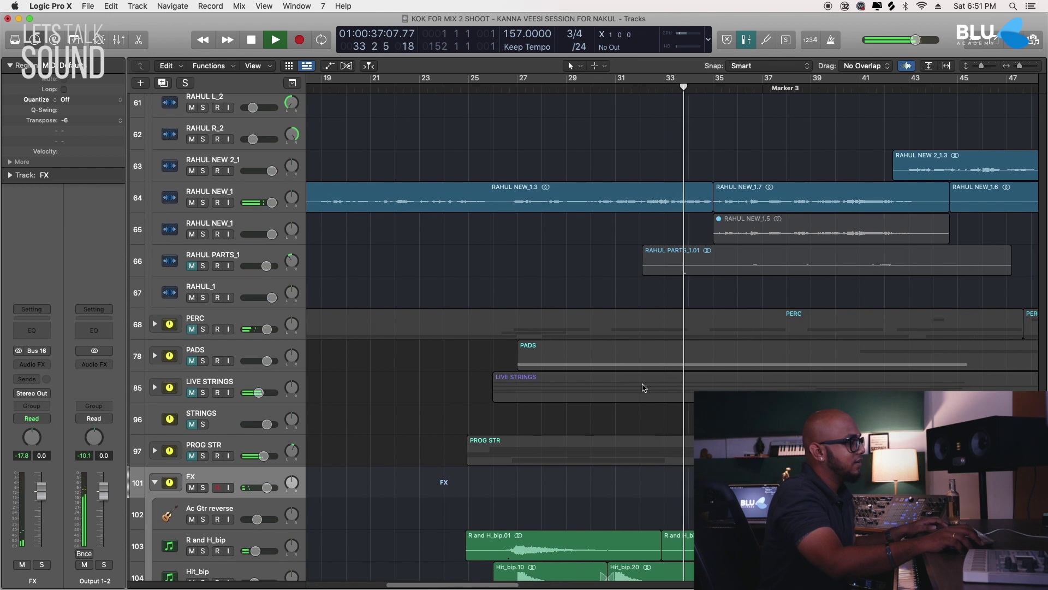
scroll(643, 387, left, 3)
scroll(492, 401, up, 2)
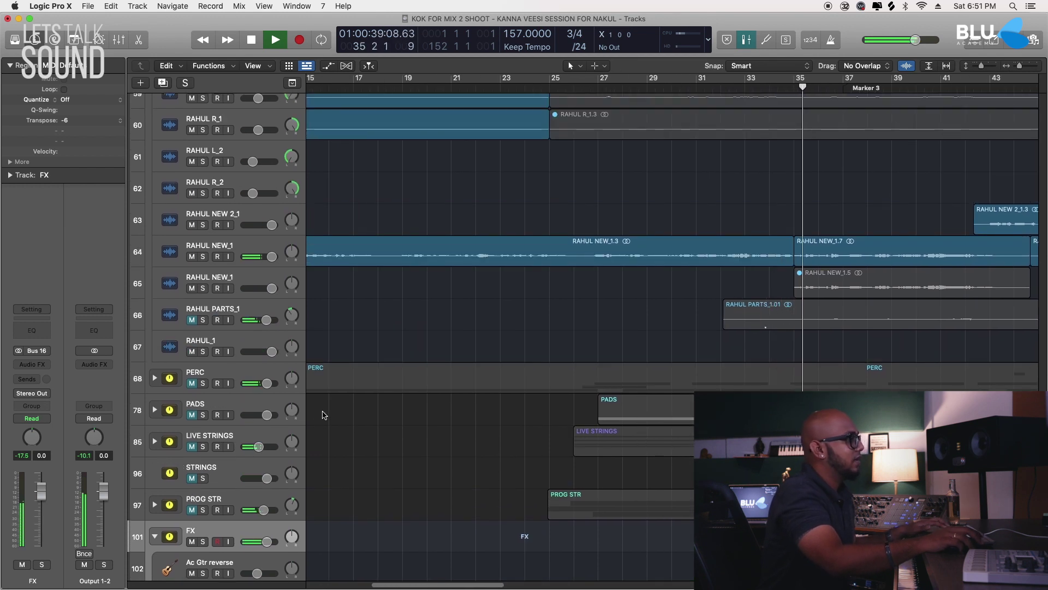
scroll(322, 415, down, 2)
key(space)
scroll(451, 434, up, 4)
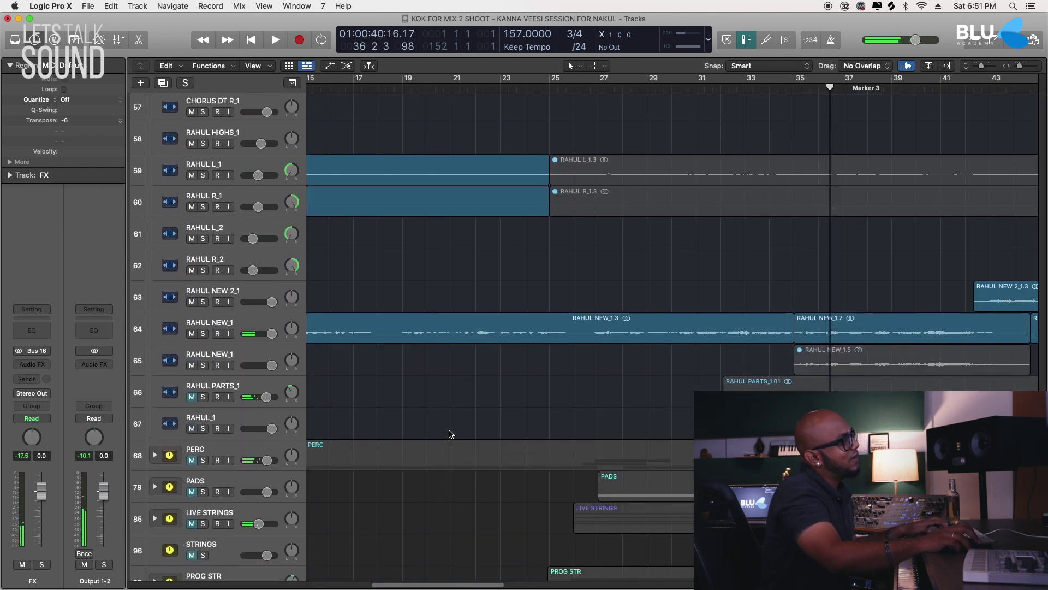
scroll(451, 436, up, 6)
scroll(453, 442, down, 6)
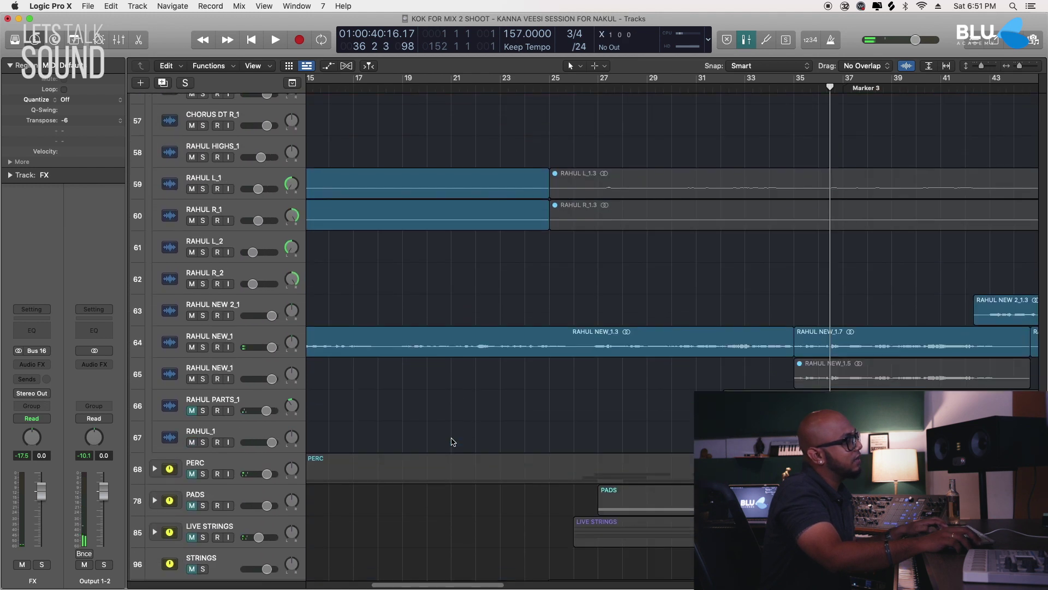
scroll(451, 440, down, 7)
scroll(382, 453, left, 4)
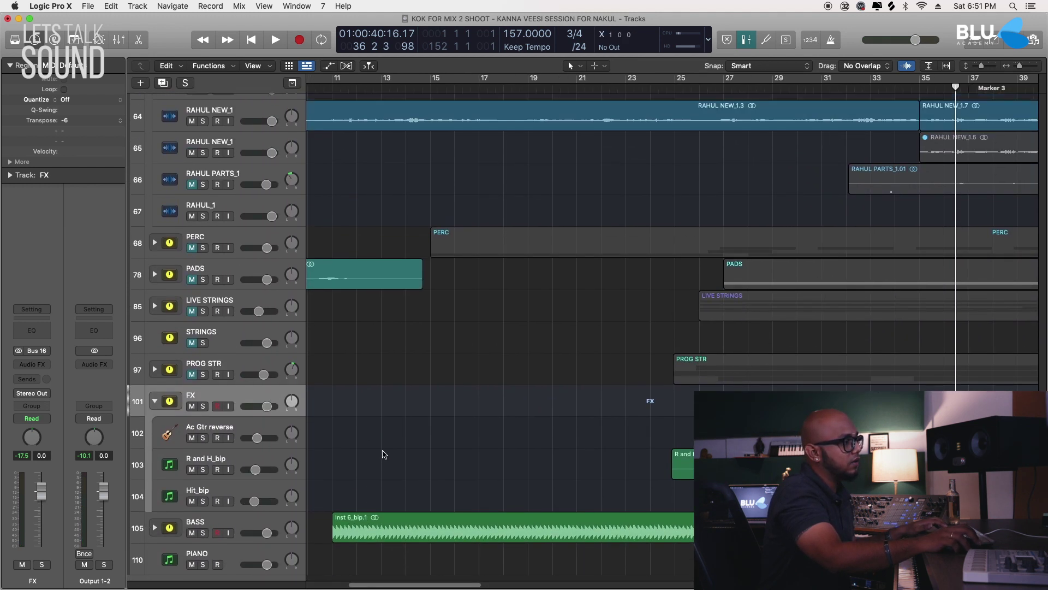
Step: Unmute the PADS and PERC track stacks and expand both to show their individual tracks
scroll(283, 312, up, 3)
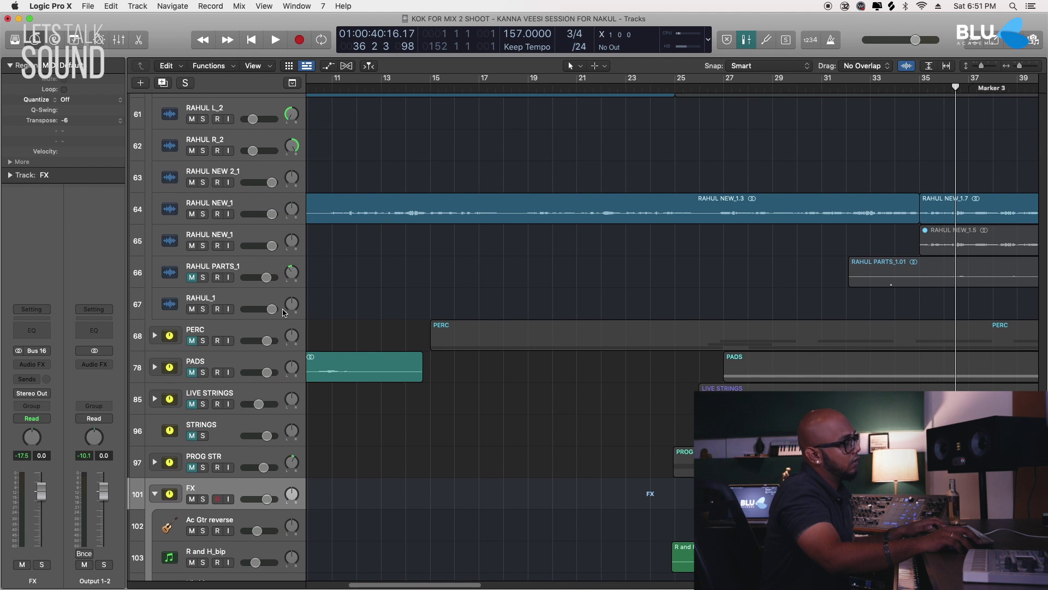
click(202, 361)
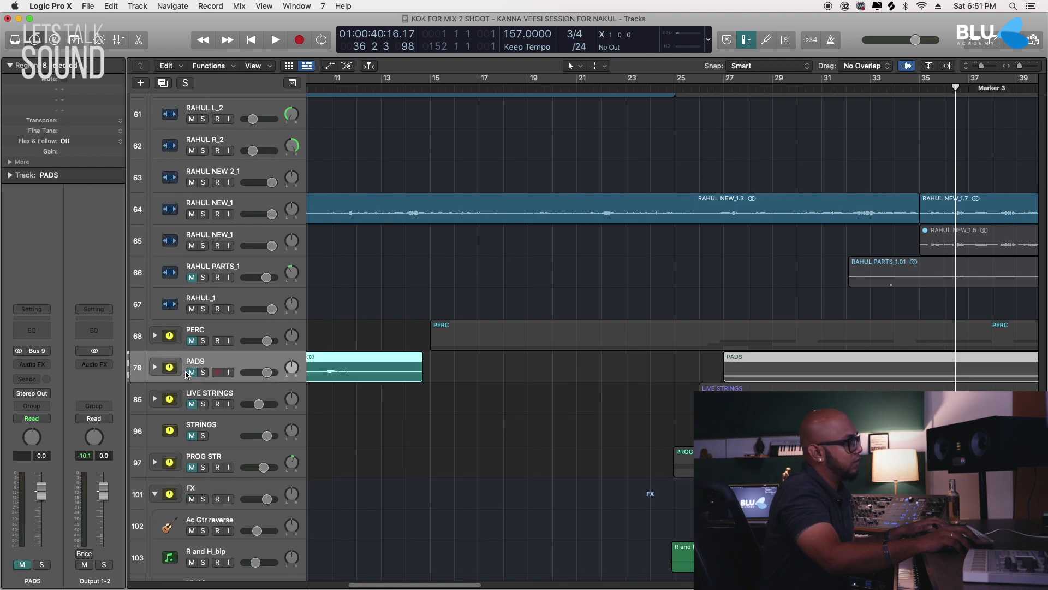
click(156, 367)
scroll(387, 386, down, 4)
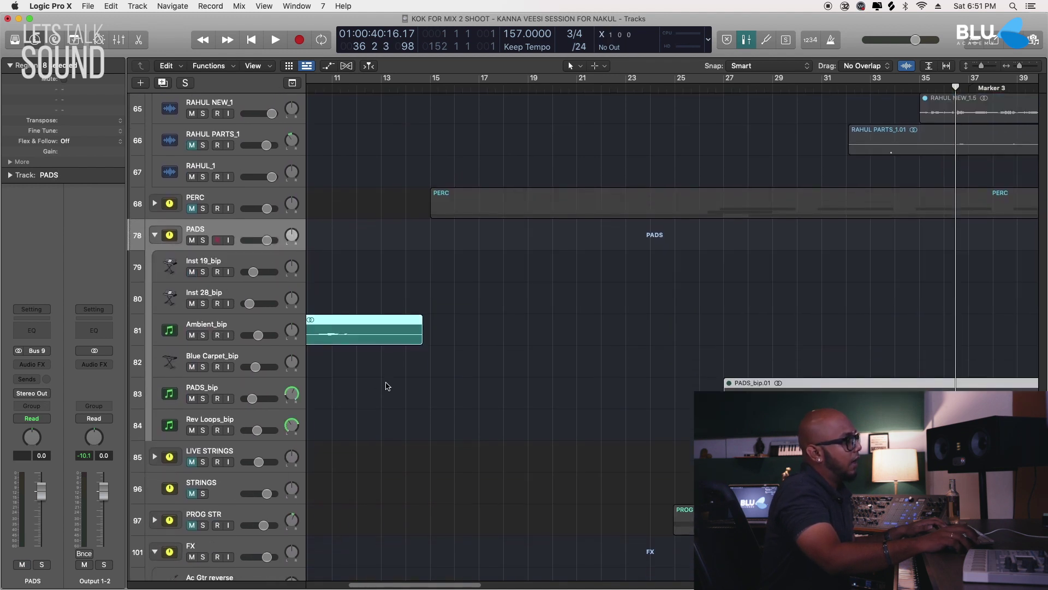
click(179, 215)
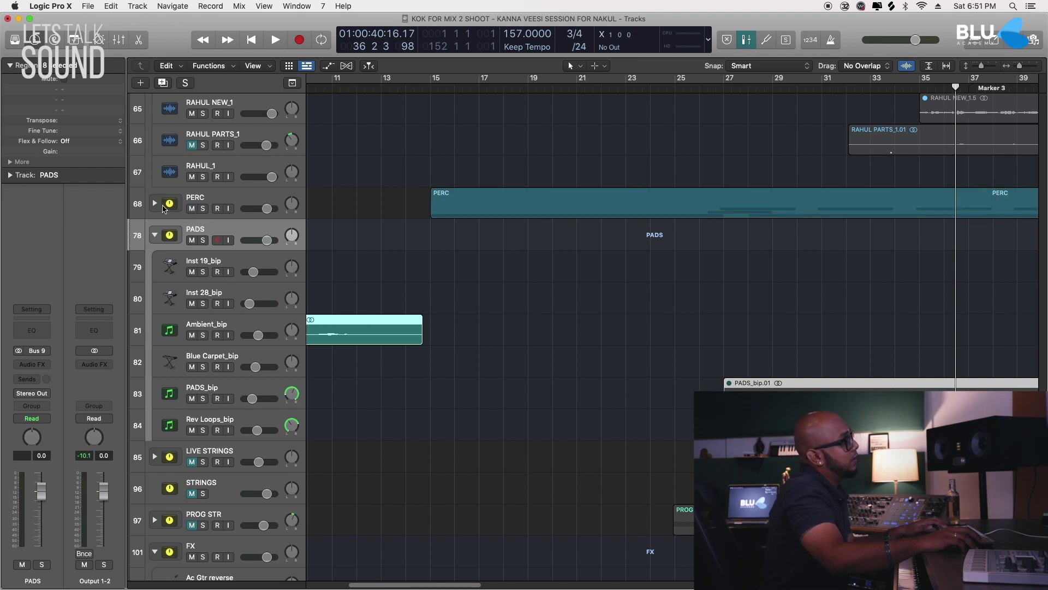
click(159, 205)
scroll(600, 406, down, 5)
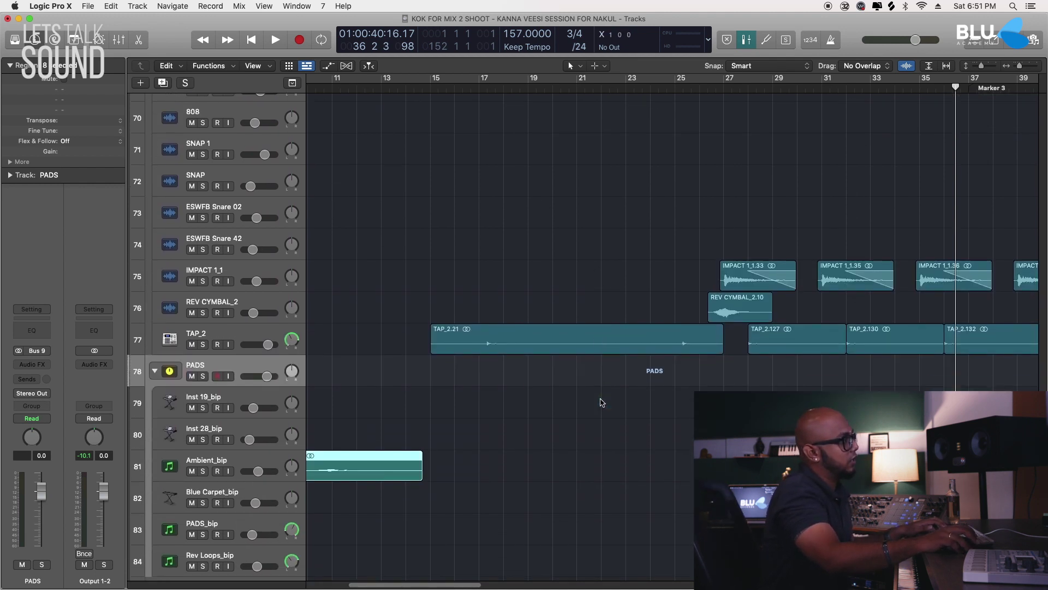
Step: Solo the TAP_2 track and place the playhead at bar 28, at the start of the TAP_2.127 region
key(comma)
key(comma)
key(comma)
key(comma)
key(comma)
key(comma)
key(comma)
key(comma)
key(comma)
key(comma)
key(comma)
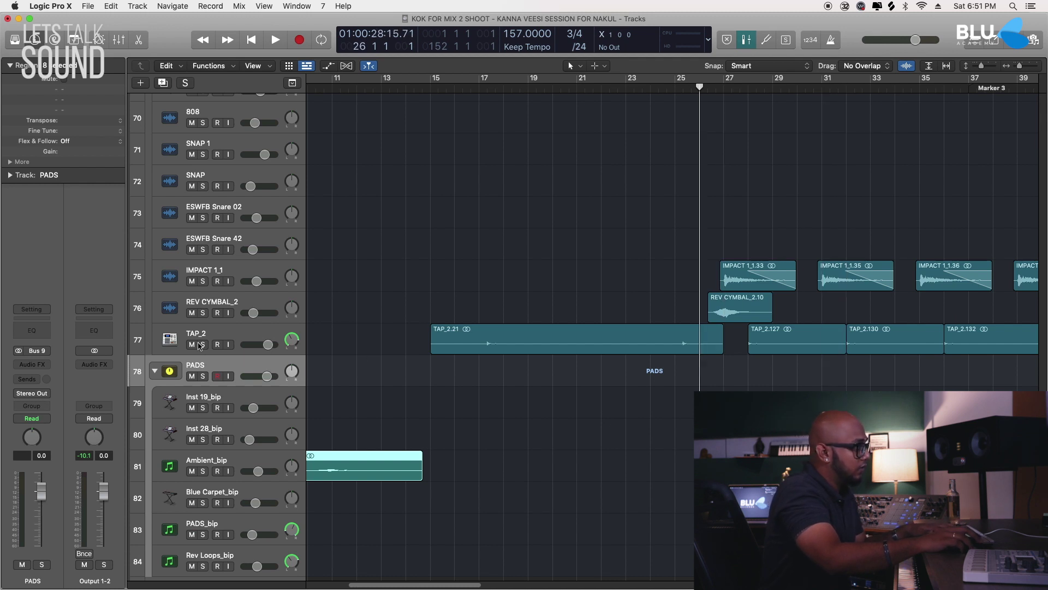
click(199, 345)
click(745, 91)
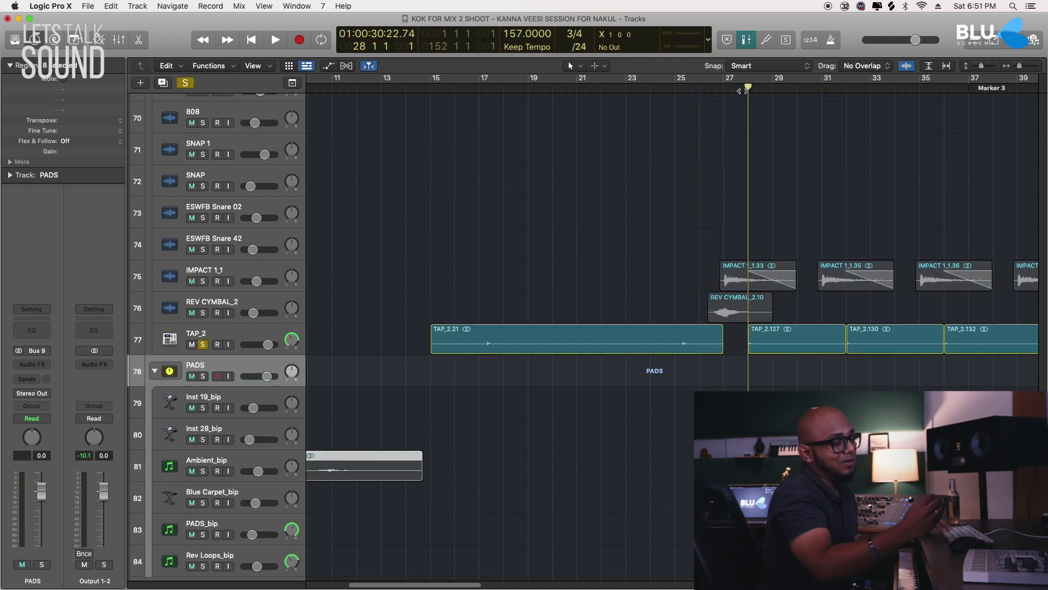
Step: Play the soloed TAP_2 part twice from bar 28 to hear its rhythm alone
key(space)
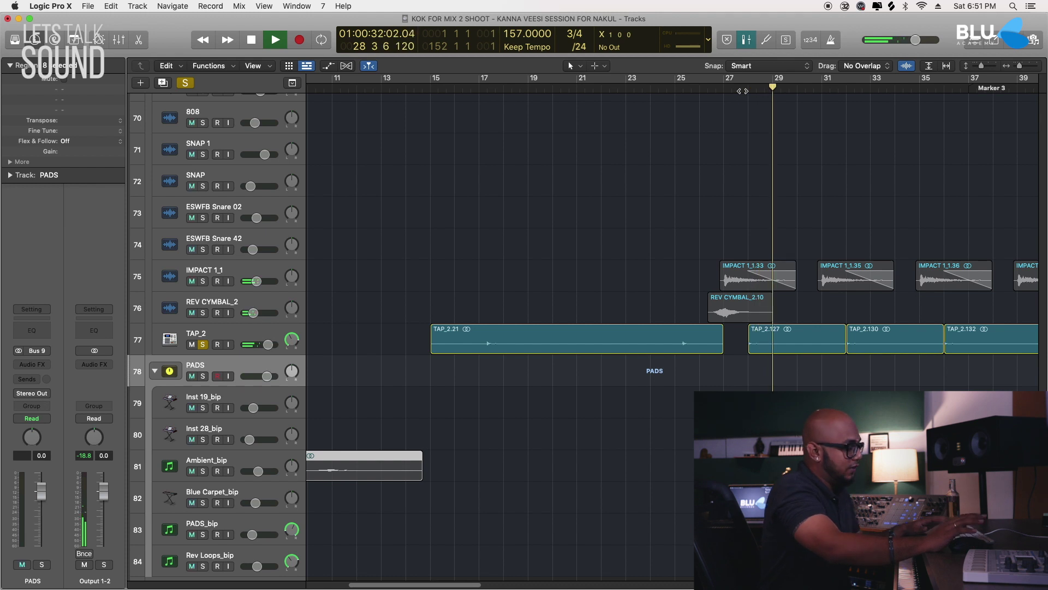
key(space)
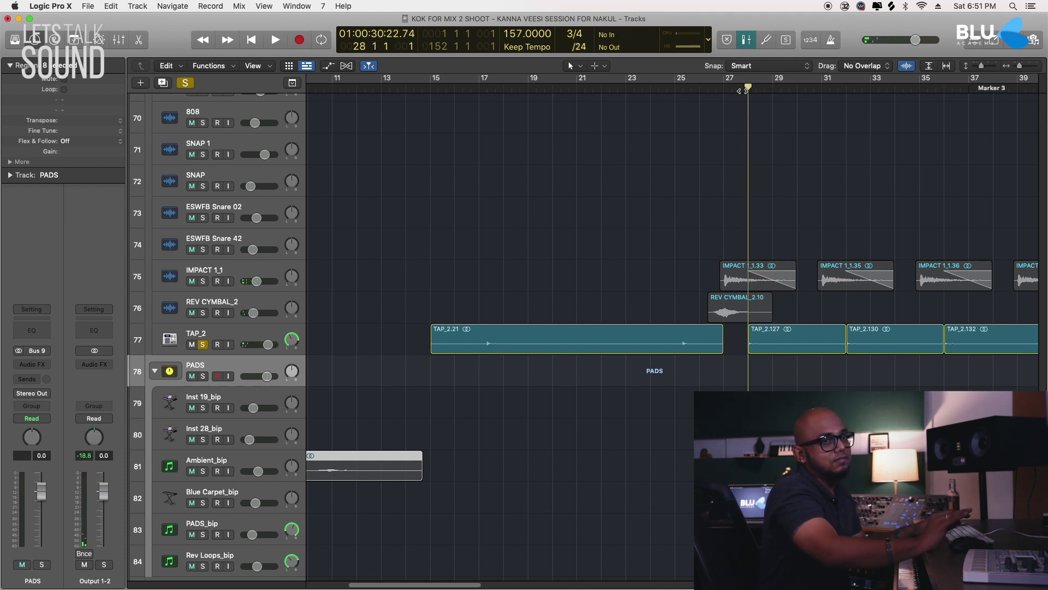
key(space)
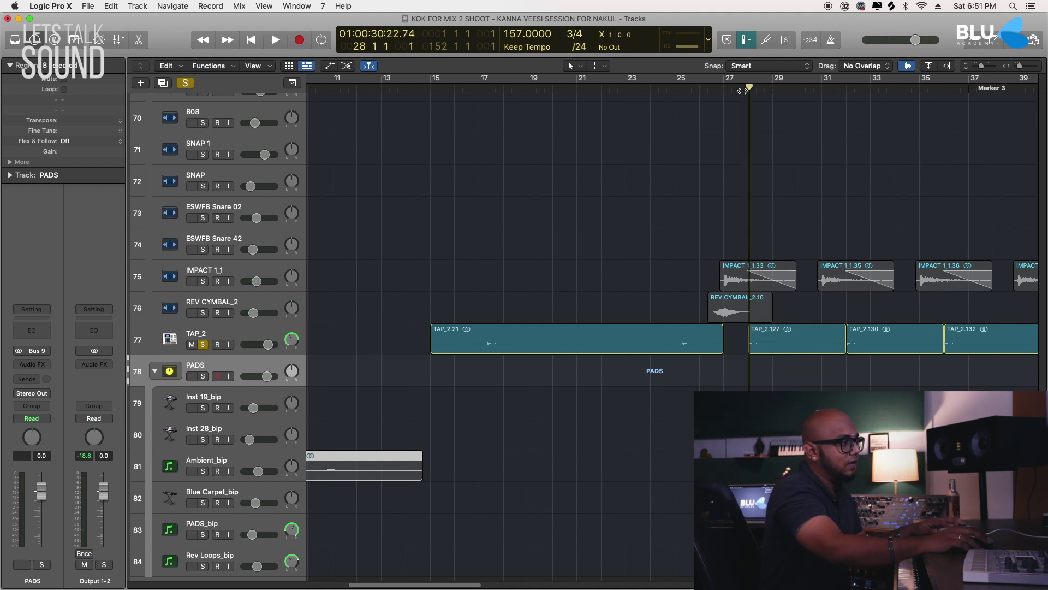
key(space)
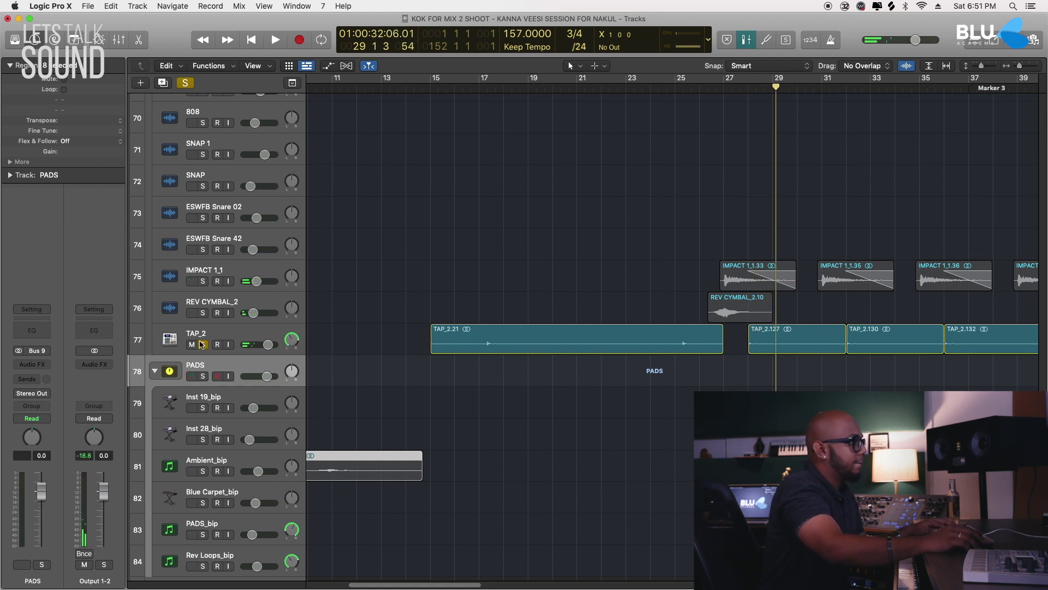
Step: Remove the TAP_2 solo and play the full mix from bar 26, following the percussion, pads, strings and FX tracks
click(202, 344)
key(space)
scroll(737, 164, up, 10)
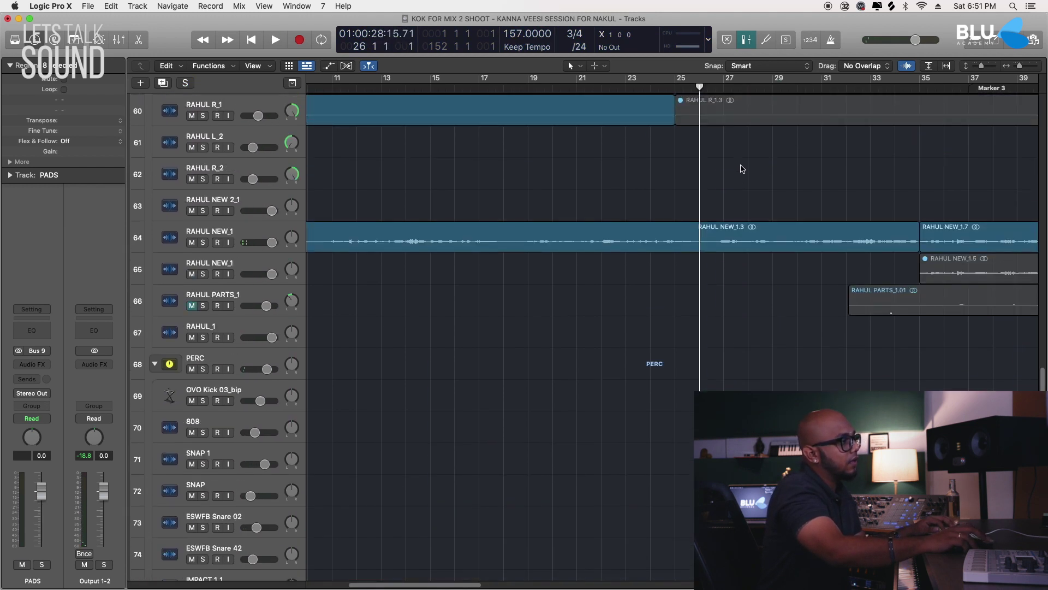
scroll(737, 221, down, 8)
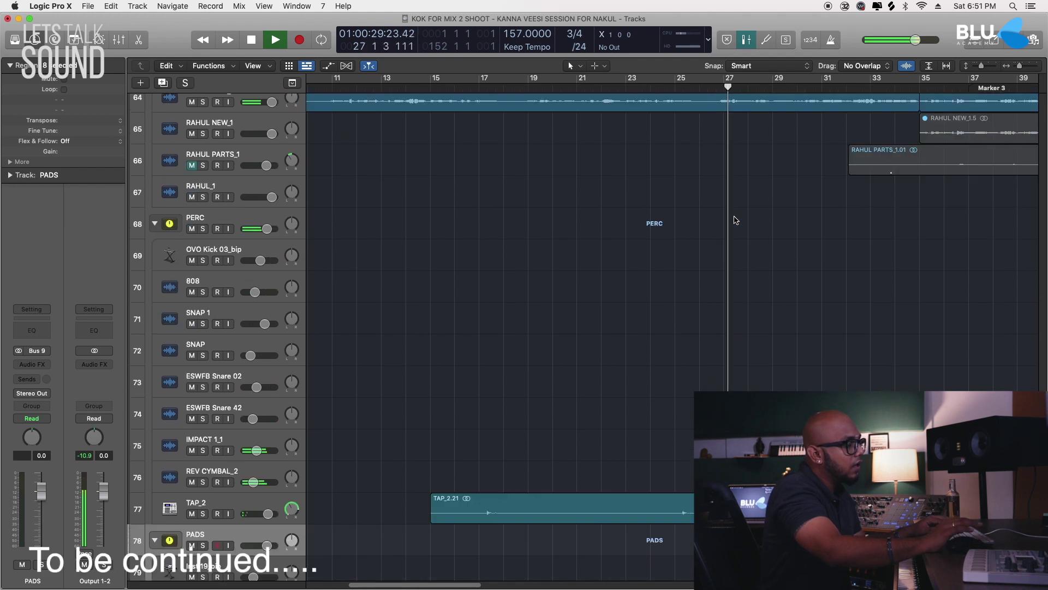
scroll(736, 218, down, 6)
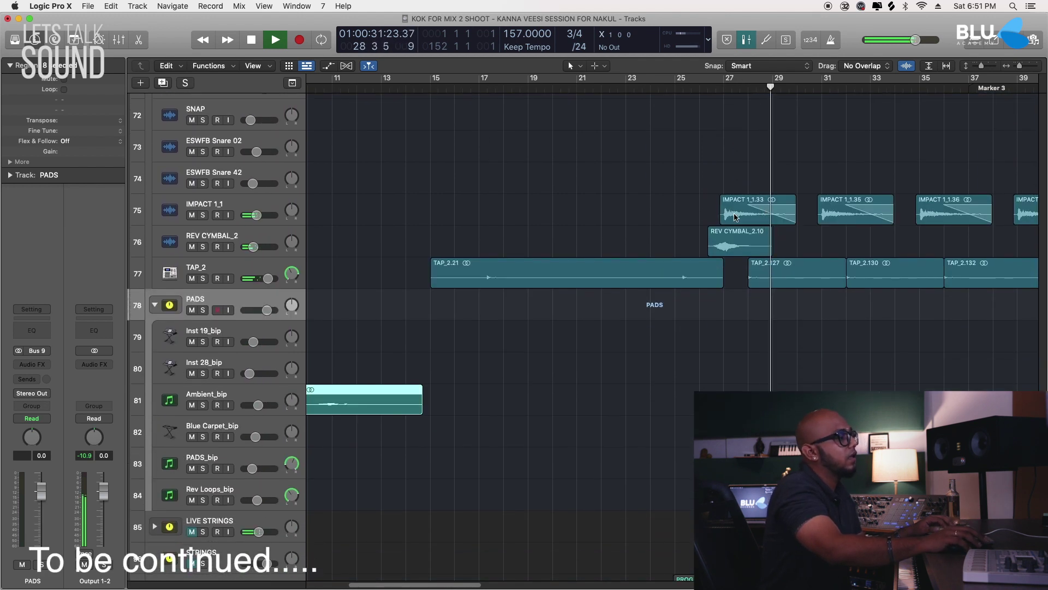
scroll(736, 209, down, 3)
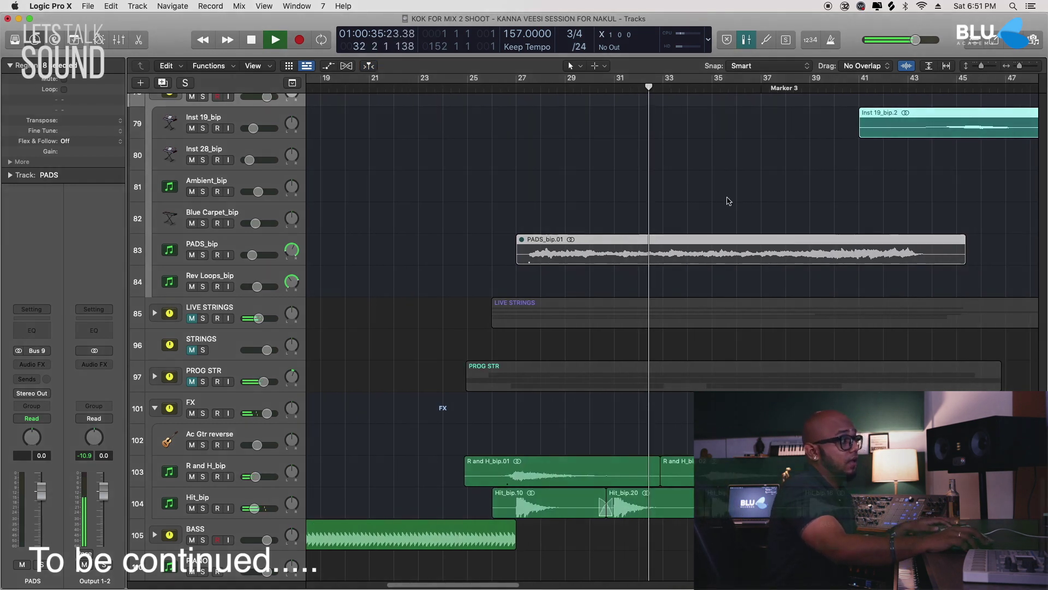
scroll(735, 205, up, 6)
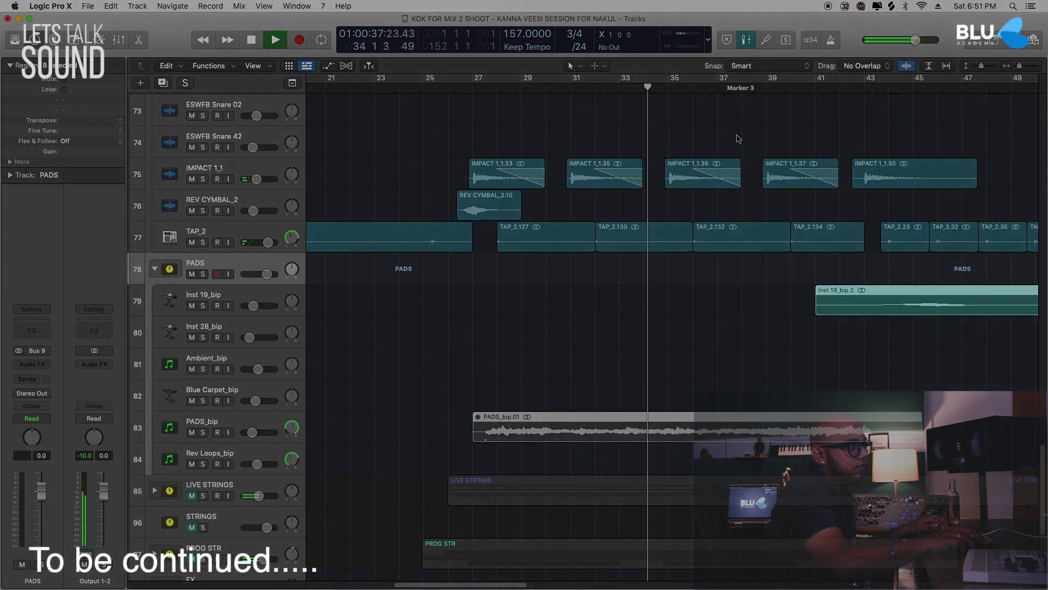
click(703, 298)
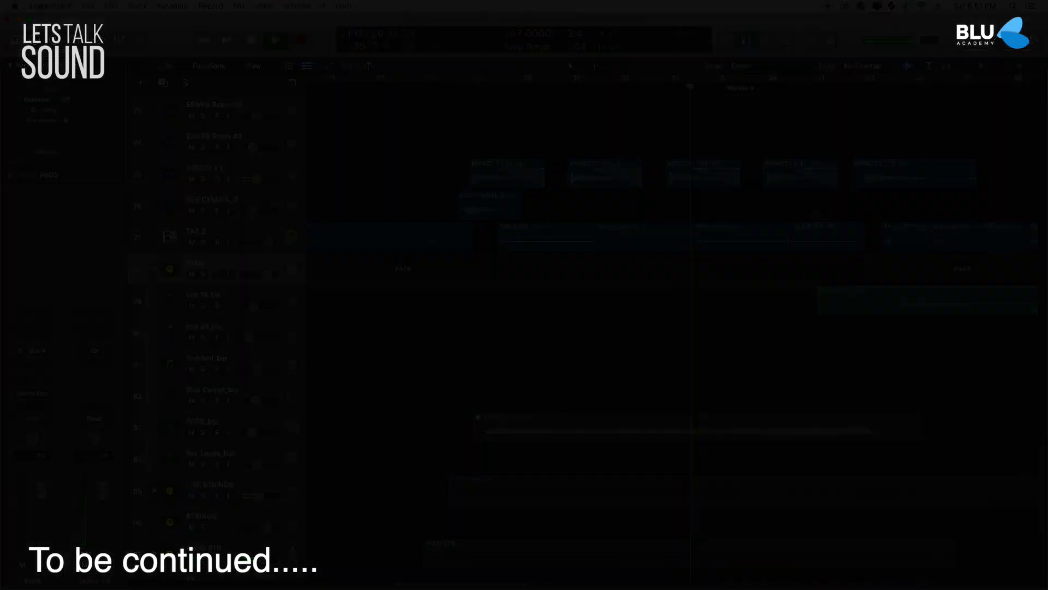